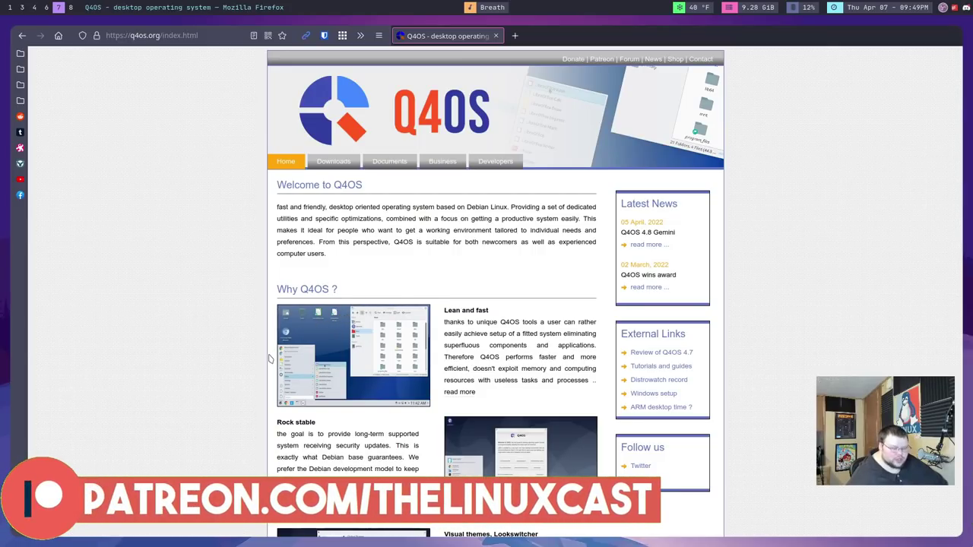
# - Scroll through the Q4OS home page's feature overview
pyautogui.scroll(-3, 243, 375)
pyautogui.scroll(-5, 243, 377)
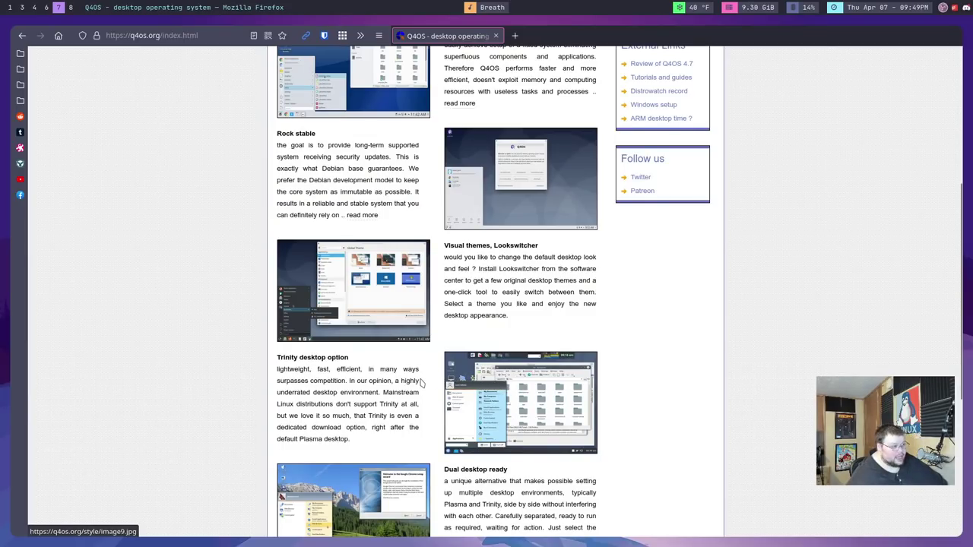
pyautogui.scroll(4, 425, 381)
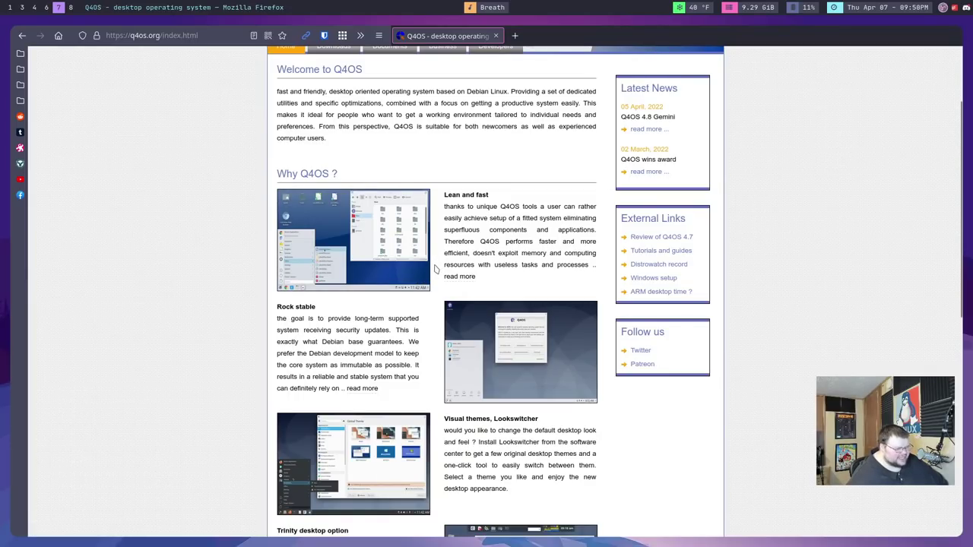
pyautogui.scroll(-3, 412, 375)
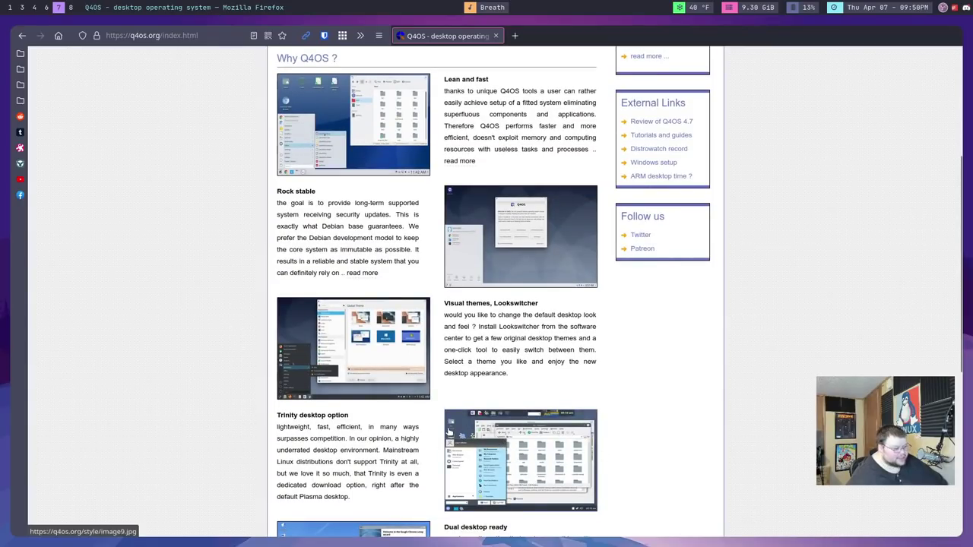
pyautogui.scroll(-3, 449, 431)
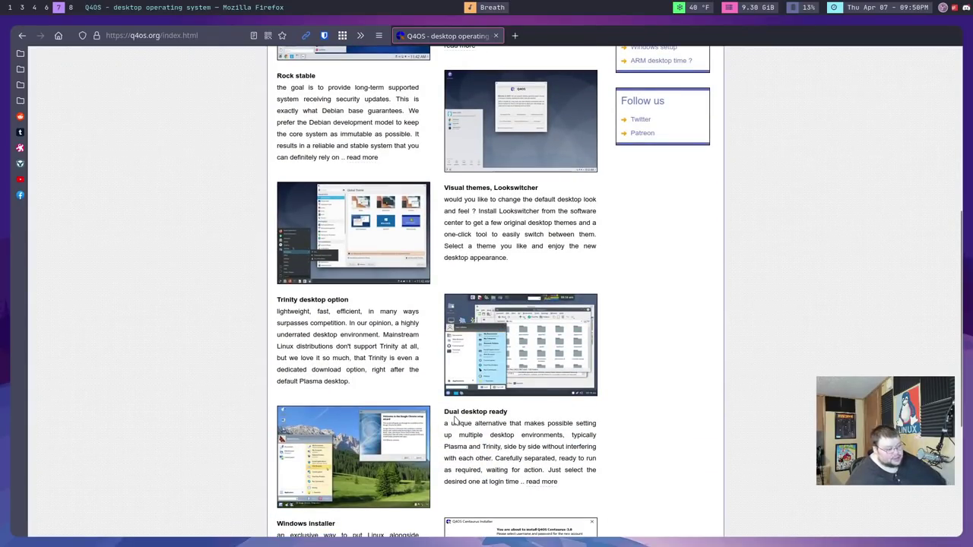
pyautogui.scroll(6, 454, 418)
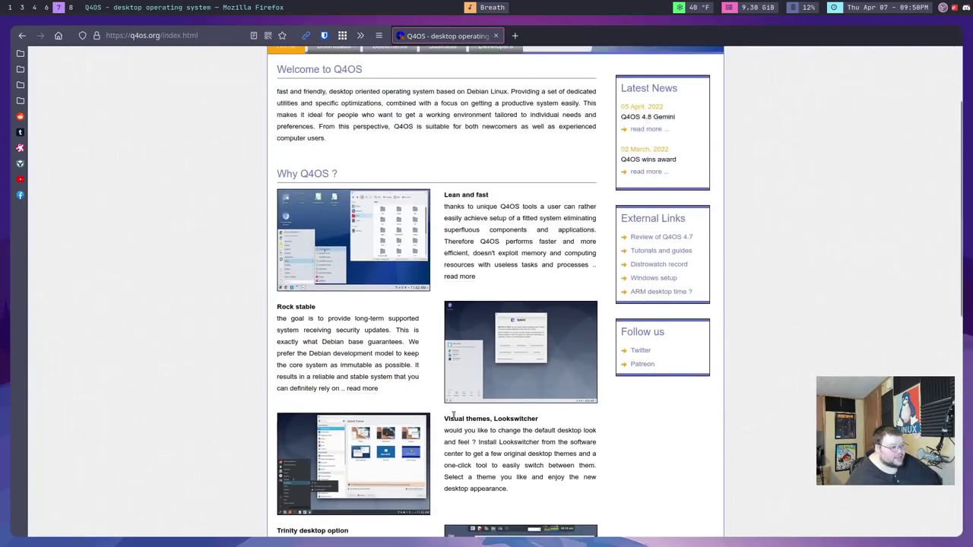
pyautogui.scroll(3, 452, 418)
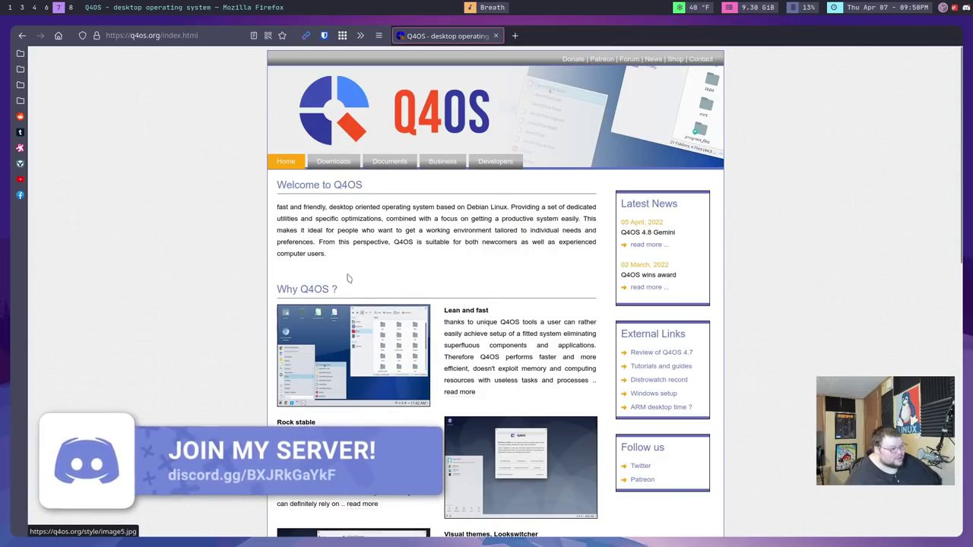
# - Highlight the Lean and fast paragraph and the performance sentence, then go to Downloads
pyautogui.tripleClick(447, 322)
pyautogui.click(465, 322)
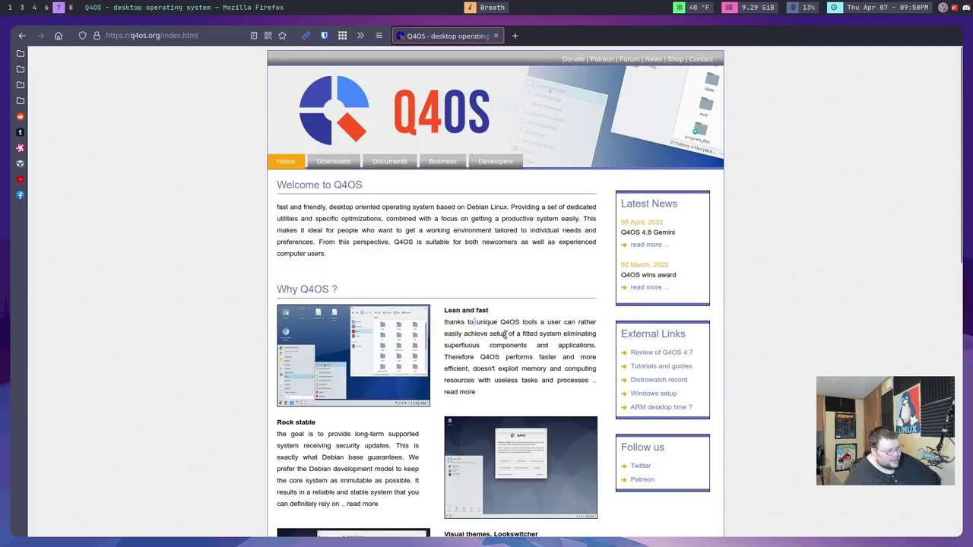
pyautogui.tripleClick(446, 358)
pyautogui.click(447, 357)
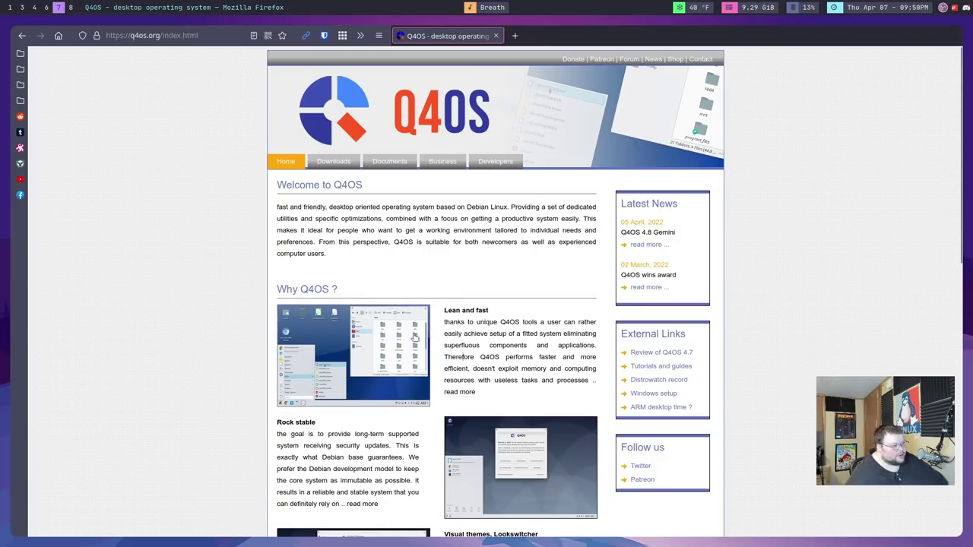
pyautogui.click(330, 162)
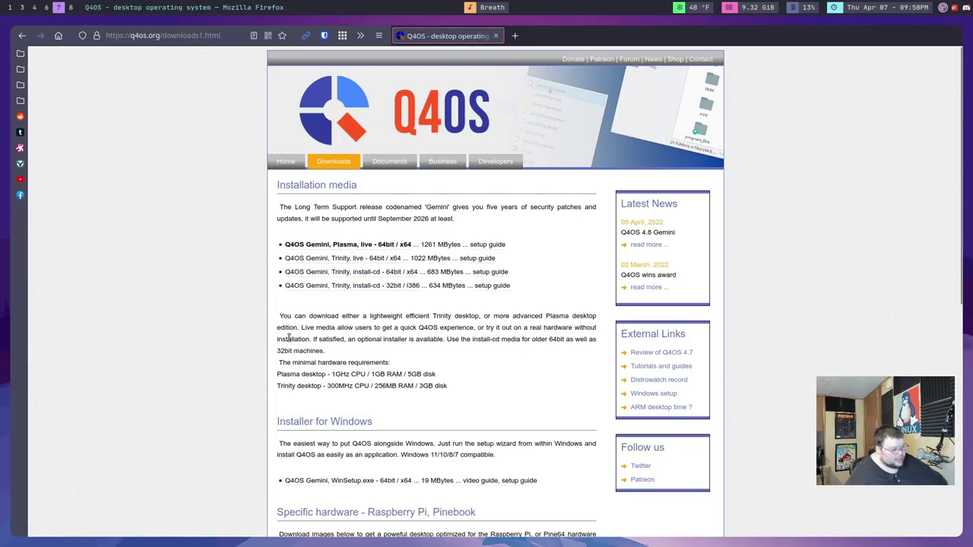
# - Go back to the Q4OS home page and scroll through its features
pyautogui.scroll(-3, 289, 339)
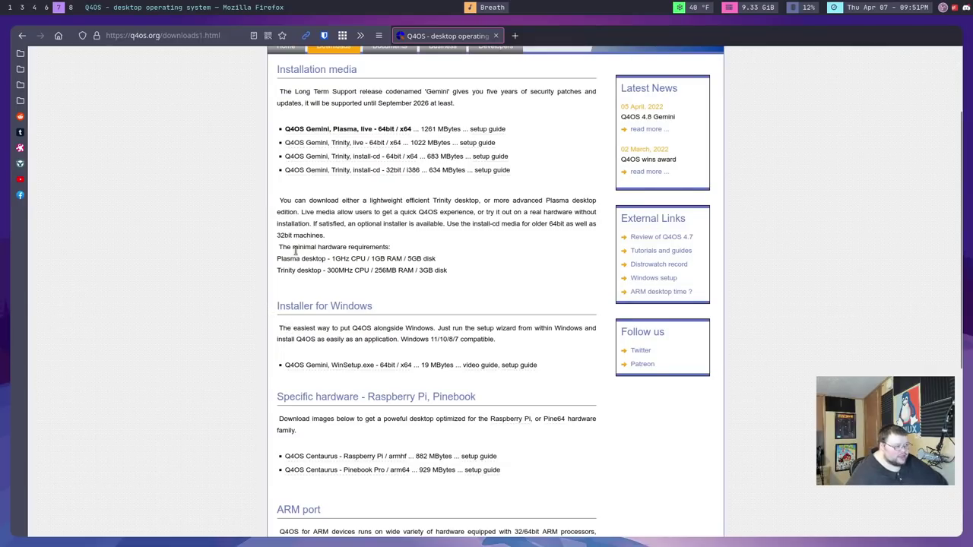
pyautogui.hotkey('alt', 'Left')
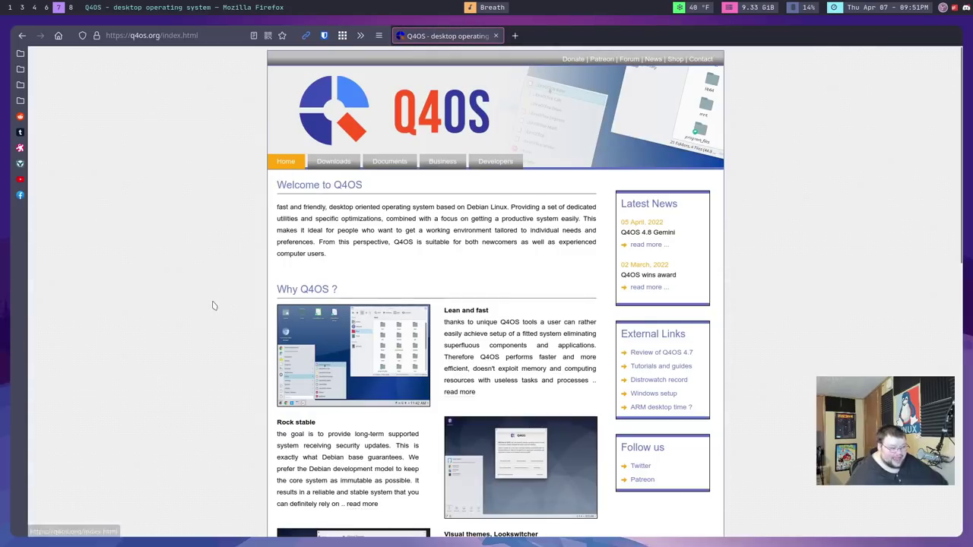
pyautogui.scroll(-3, 210, 311)
pyautogui.scroll(-3, 210, 313)
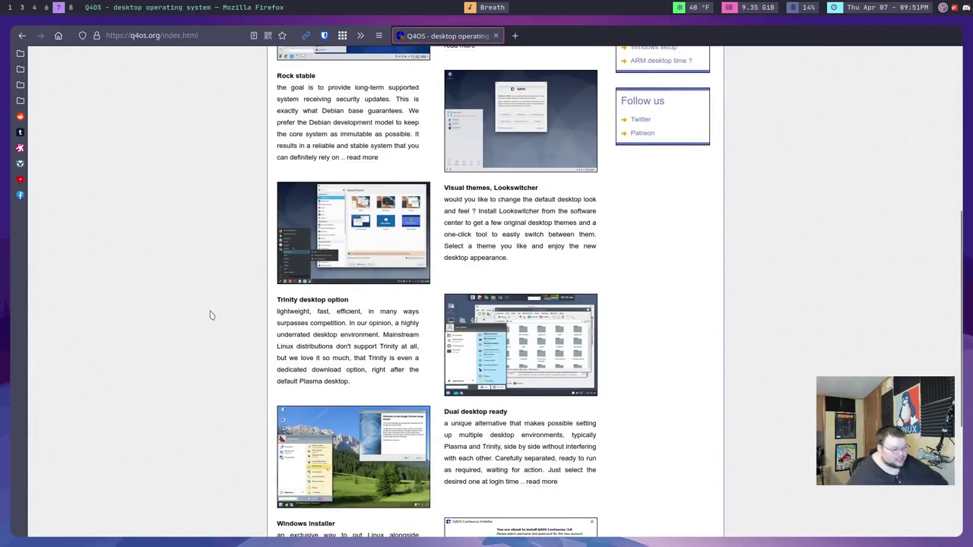
pyautogui.scroll(-4, 210, 315)
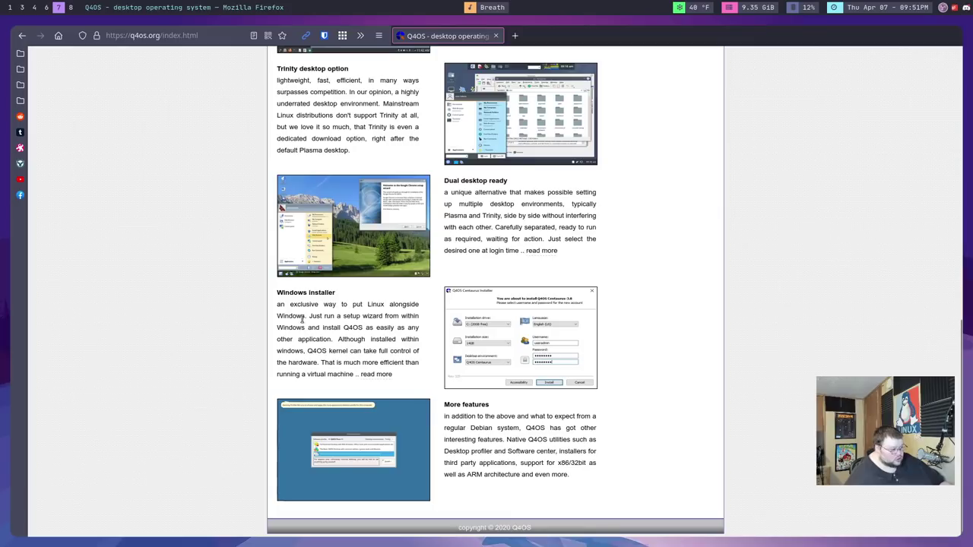
# - Check the recent downloads list in Firefox, then close it
pyautogui.hotkey('ctrl', 'shift', 'y')
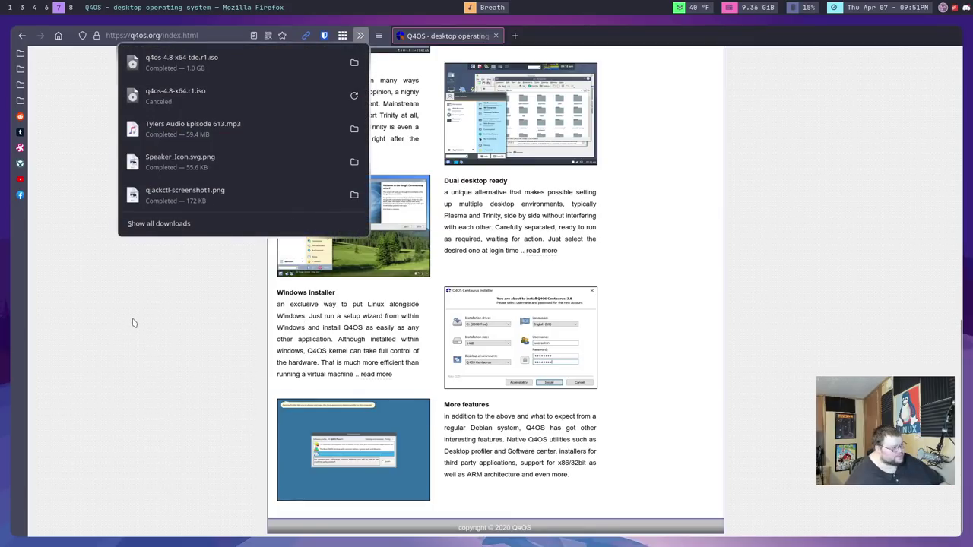
pyautogui.click(136, 322)
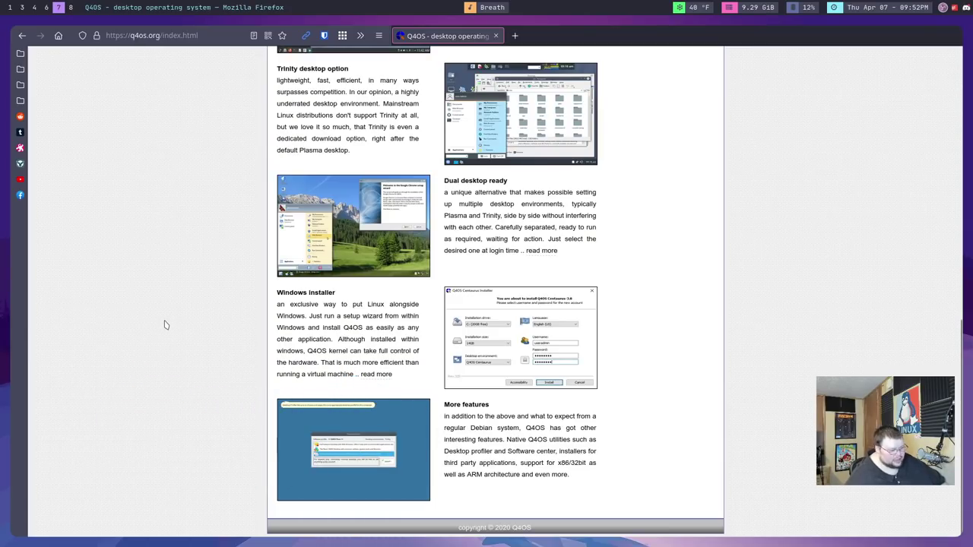
pyautogui.scroll(10, 164, 325)
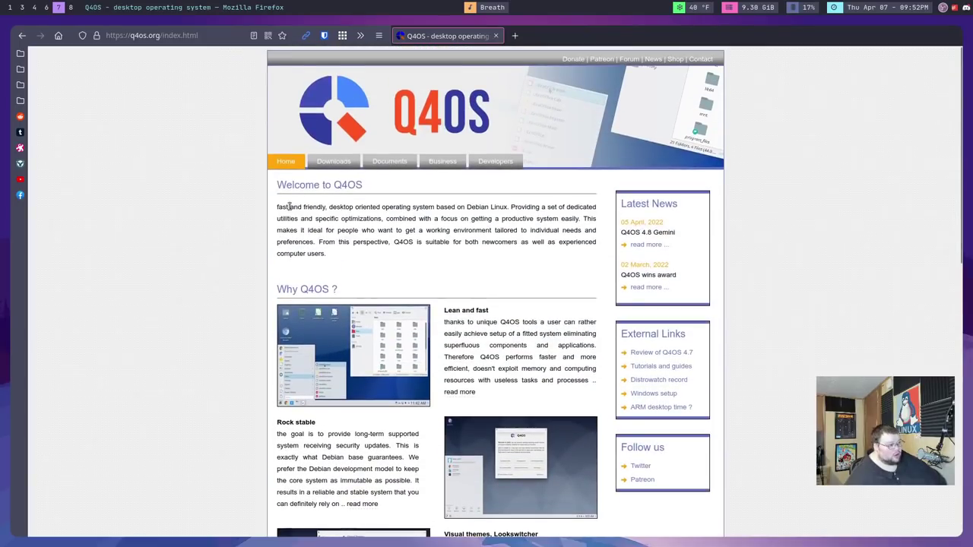
# - Skim the Q4OS for Windows setup guide, then view the Business and Developers pages
pyautogui.click(389, 162)
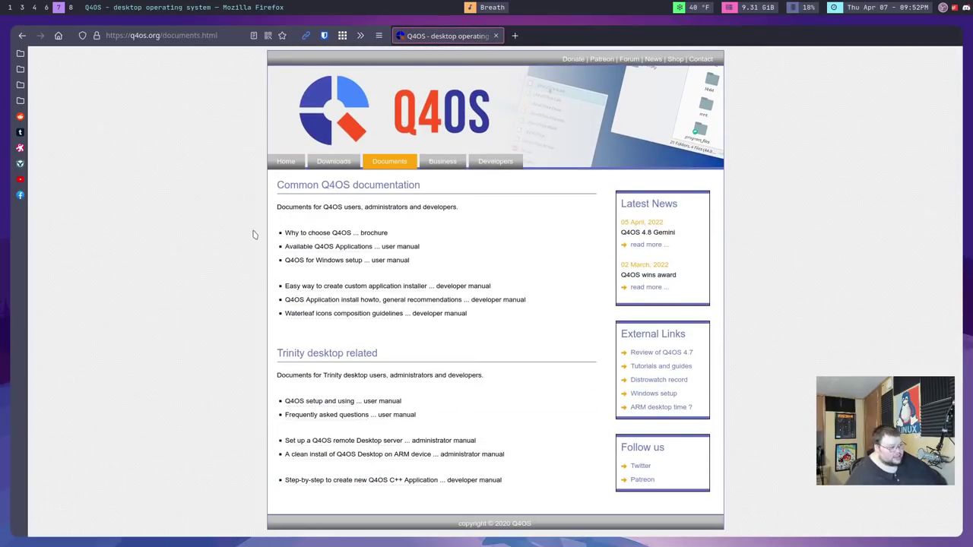
pyautogui.click(315, 263)
pyautogui.scroll(-5, 318, 290)
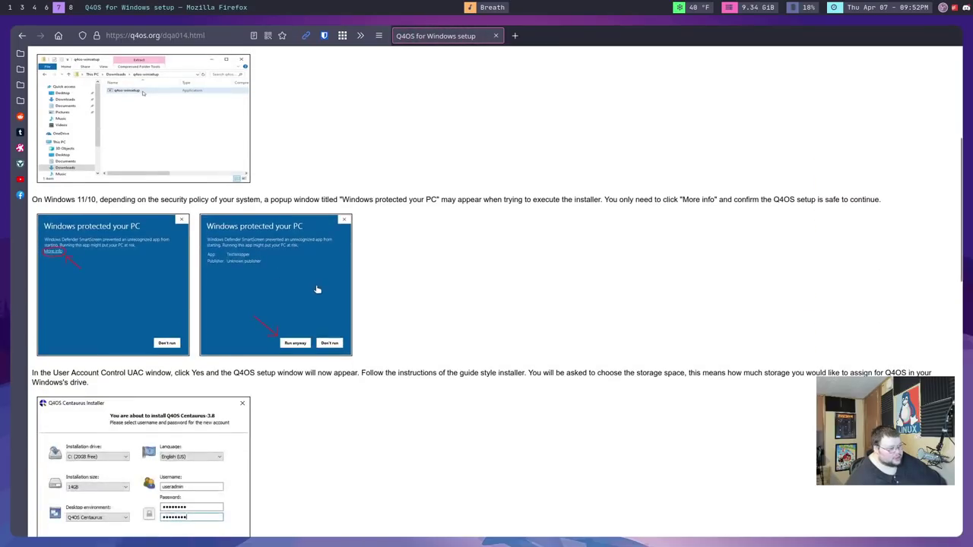
pyautogui.scroll(-10, 317, 289)
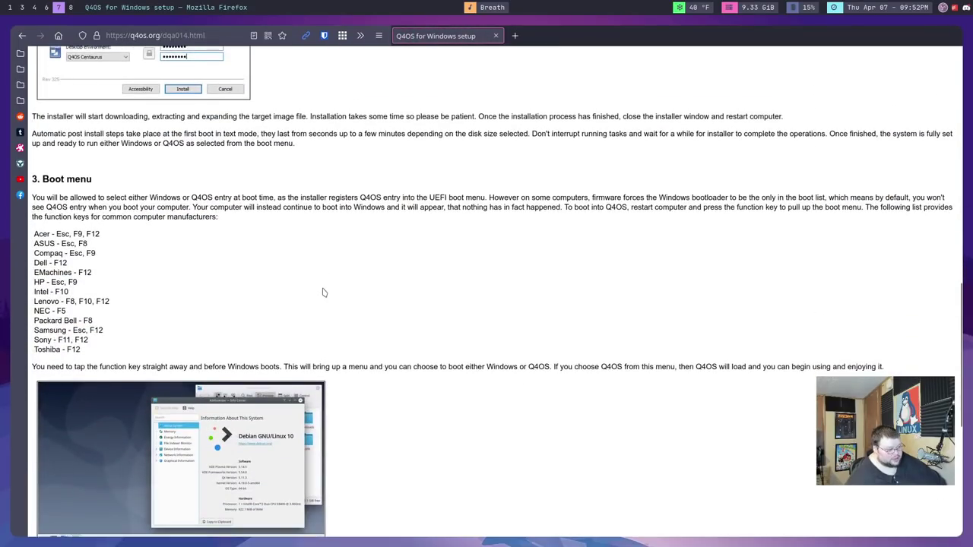
pyautogui.scroll(15, 322, 292)
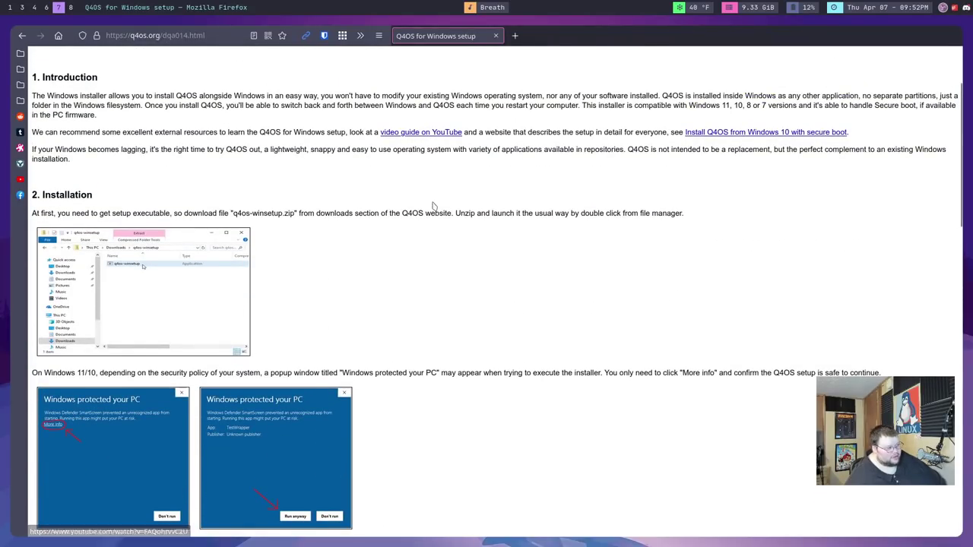
pyautogui.hotkey('alt', 'Left')
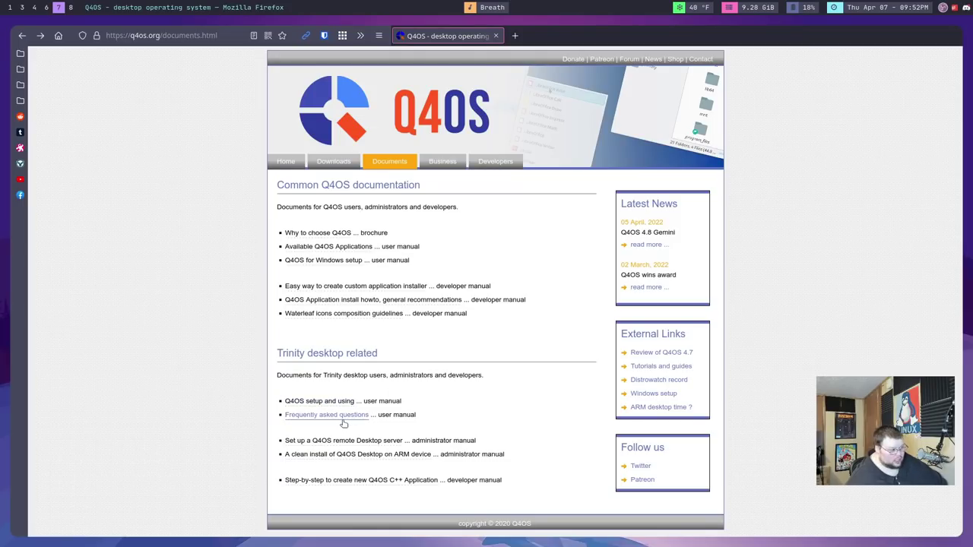
pyautogui.click(444, 163)
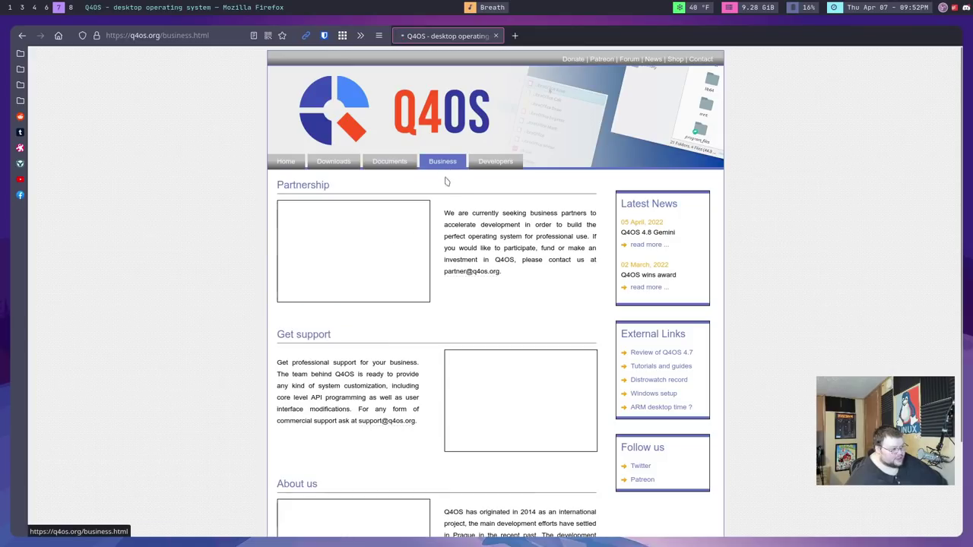
pyautogui.click(496, 163)
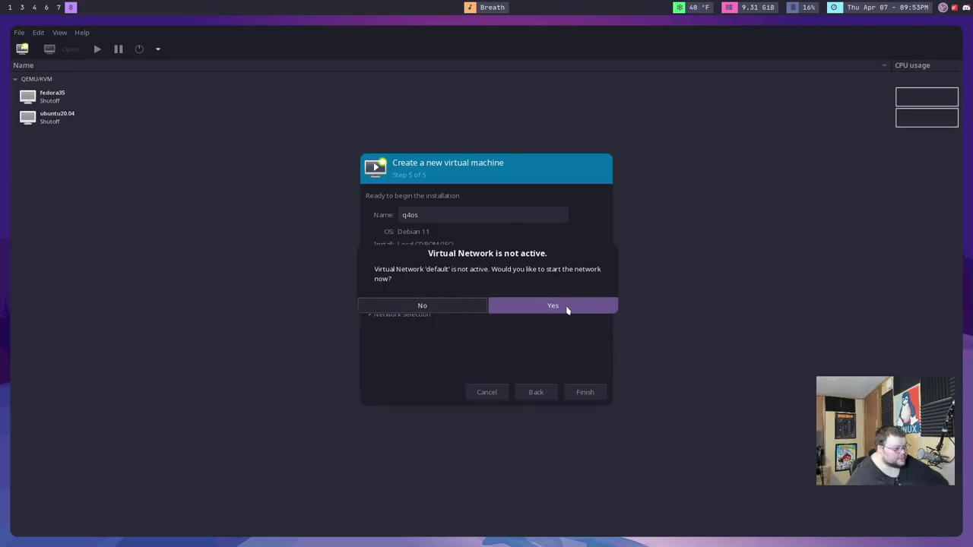
# - Start the default network, boot the q4os VM into Q4OS Gemini Live, and go full screen
pyautogui.click(567, 308)
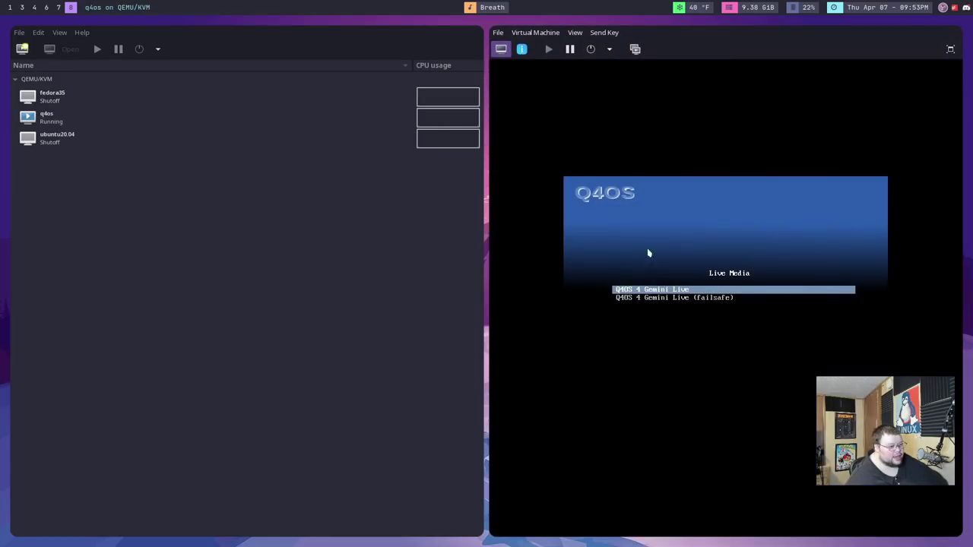
pyautogui.click(651, 250)
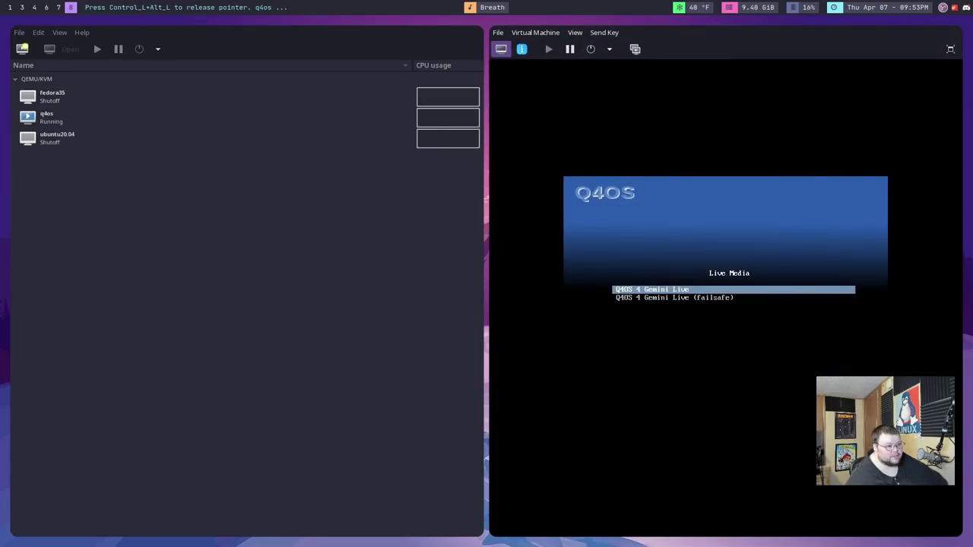
pyautogui.press('Return')
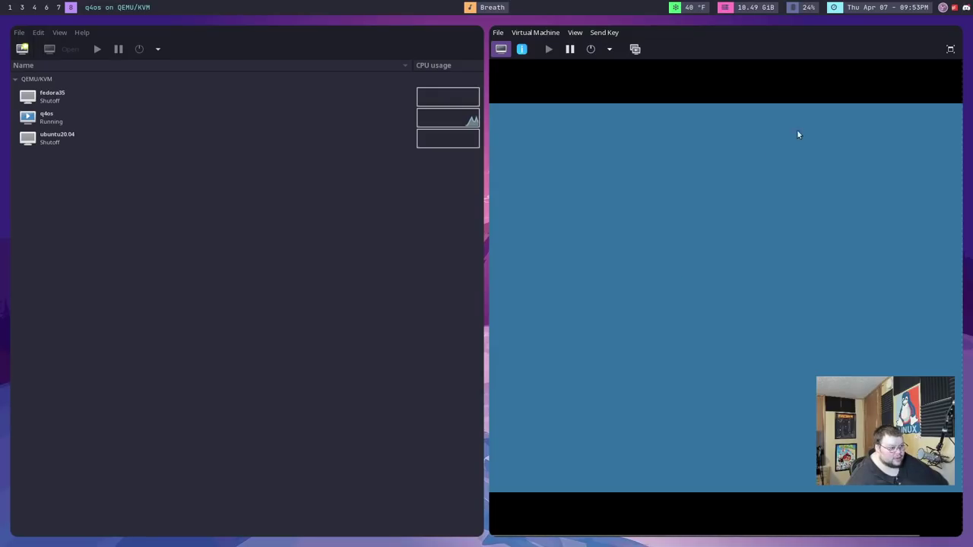
pyautogui.click(950, 49)
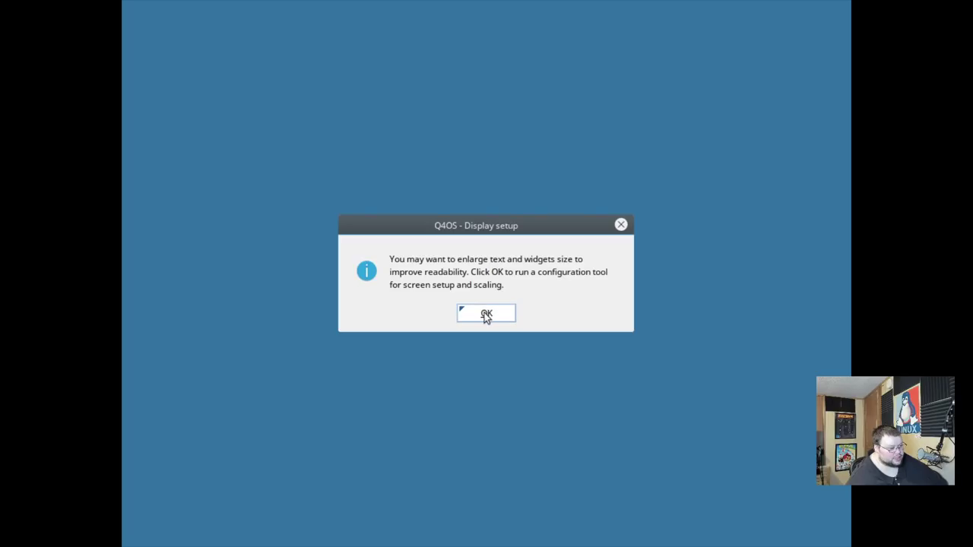
# - Run the screen setup and scaling tool, then move the Welcome window up and left
pyautogui.click(484, 314)
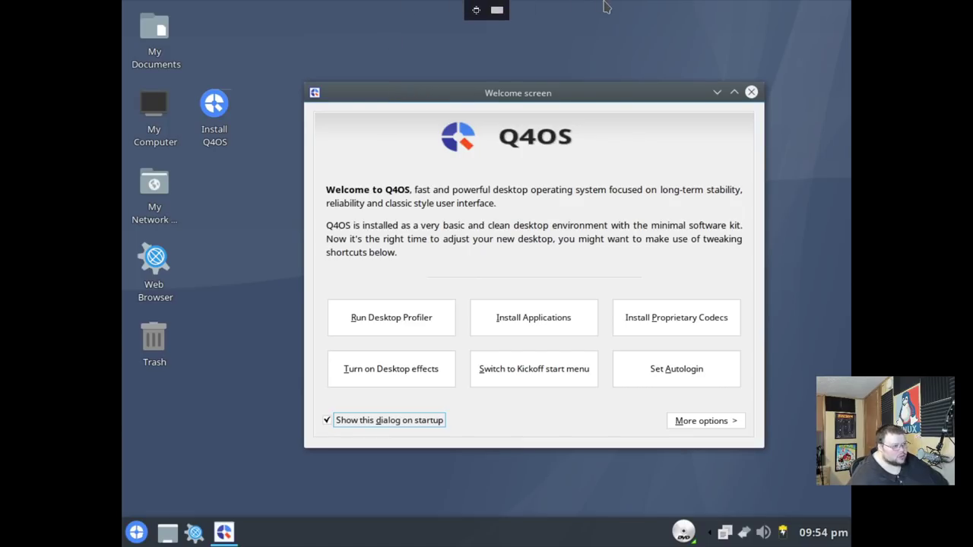
pyautogui.click(476, 10)
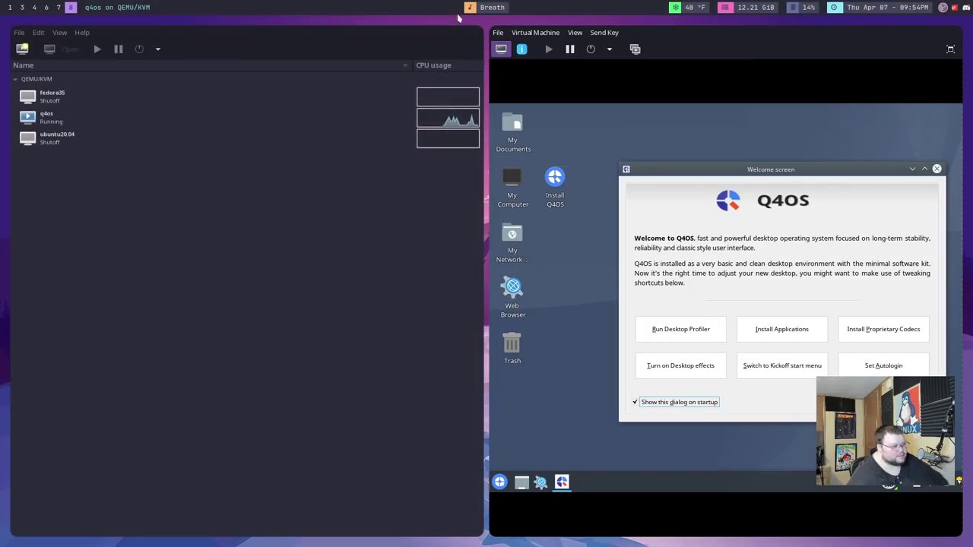
pyautogui.press('Control_R+f')
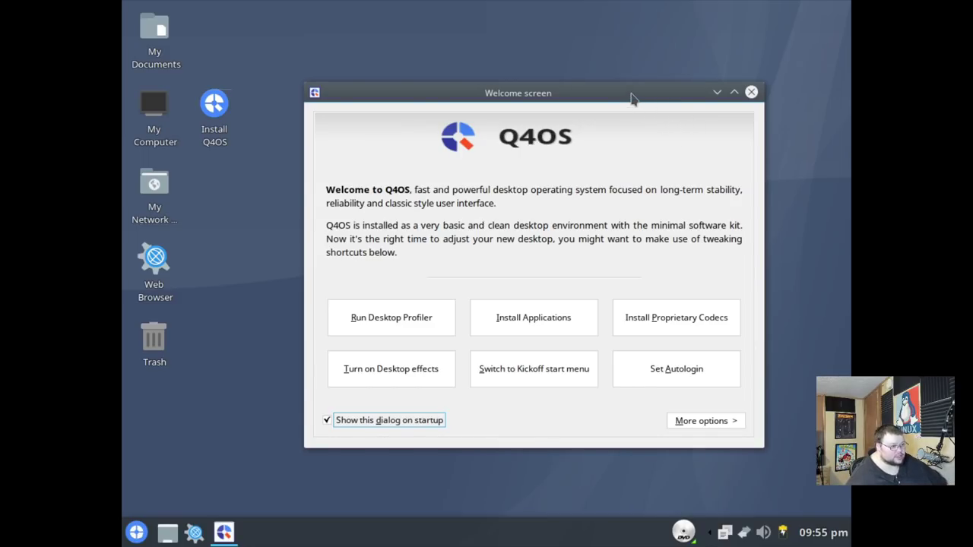
pyautogui.moveTo(630, 92); pyautogui.dragTo(585, 77)
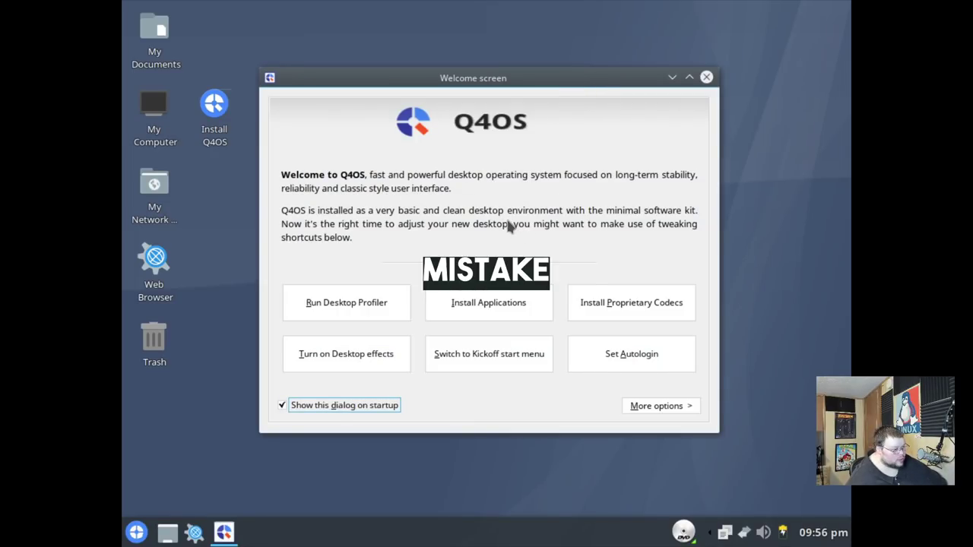
# - Launch the installer, keeping American English, the America/Detroit timezone and the default keyboard
pyautogui.click(216, 110)
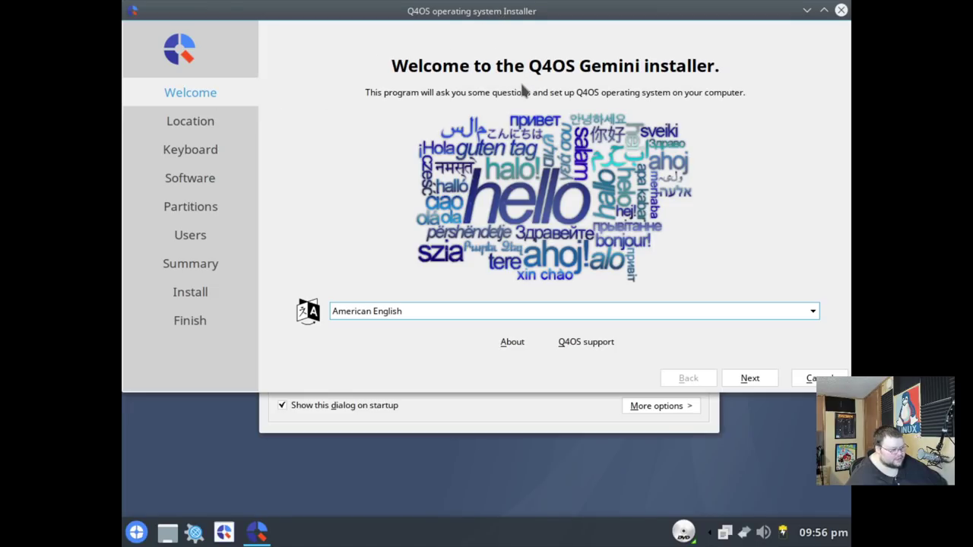
pyautogui.click(755, 380)
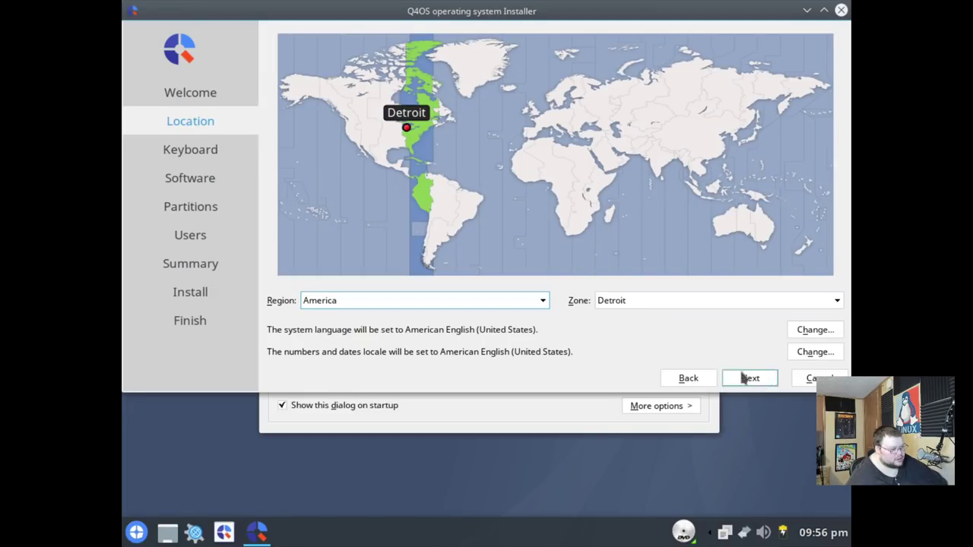
pyautogui.click(750, 378)
pyautogui.click(761, 385)
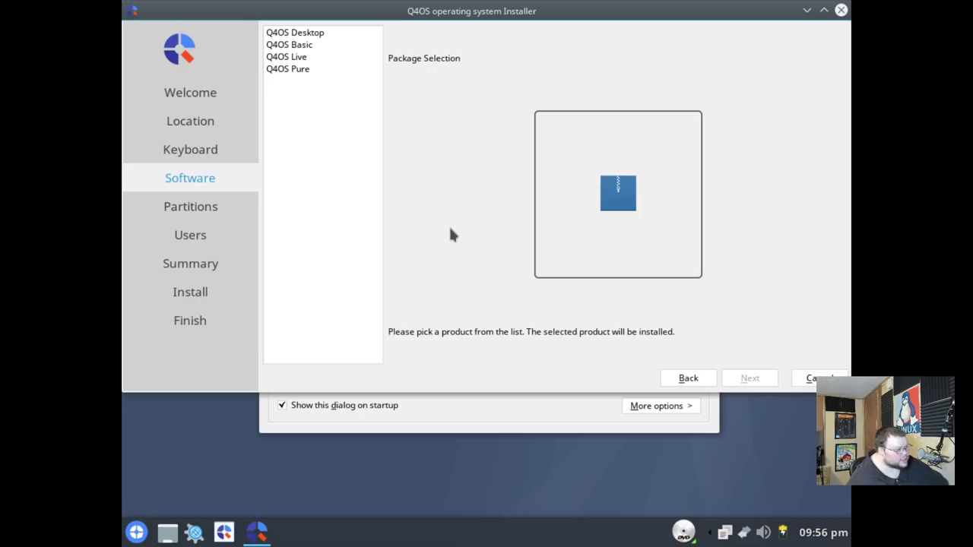
# - Compare the Basic, Live and Pure profiles, then settle on Q4OS Desktop
pyautogui.click(304, 36)
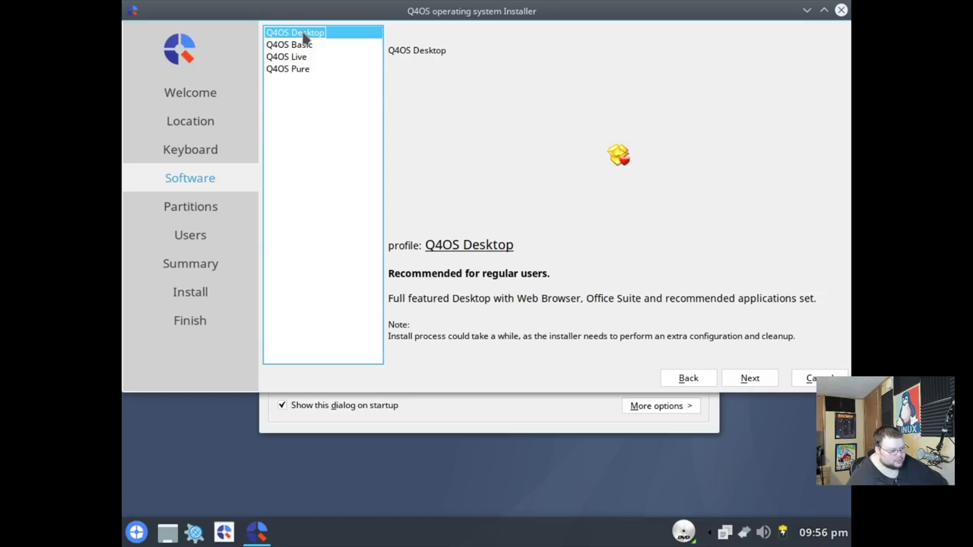
pyautogui.click(300, 46)
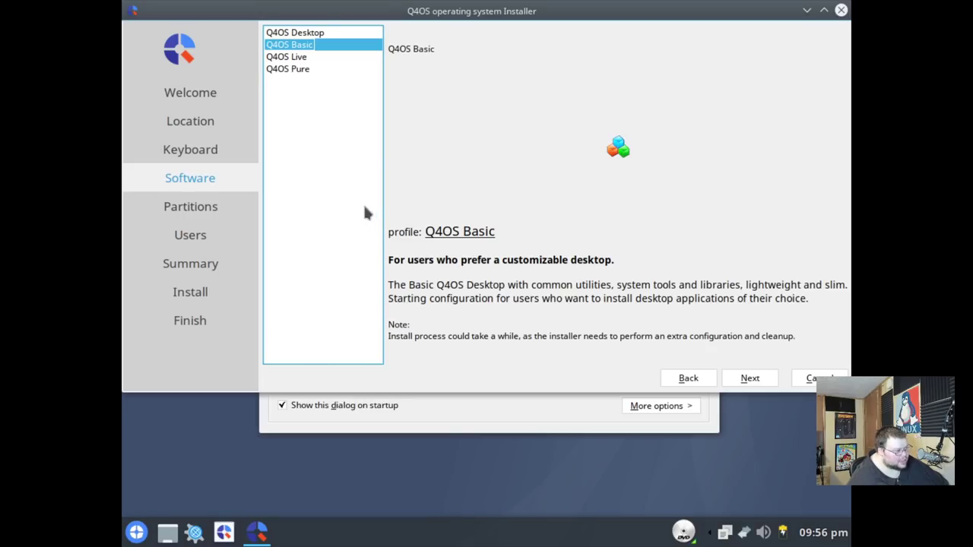
pyautogui.click(301, 59)
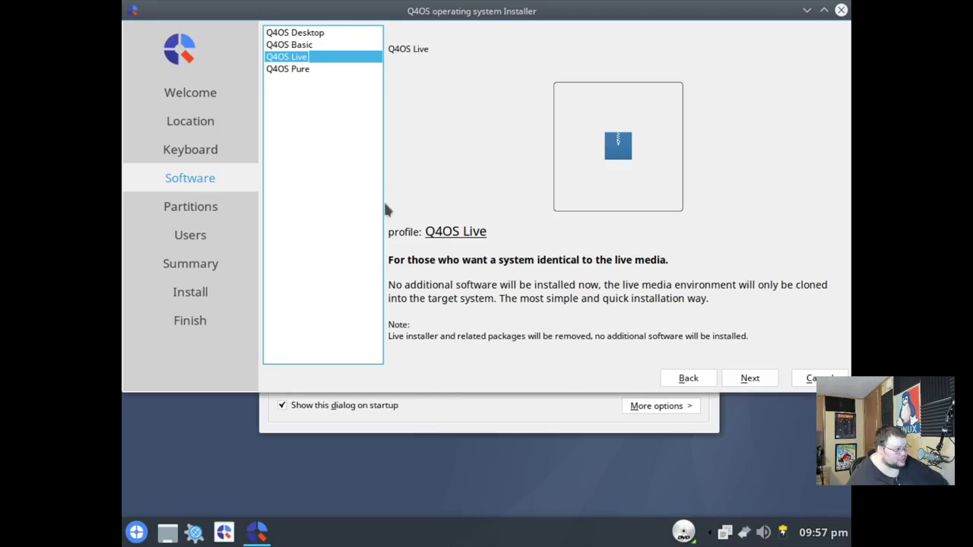
pyautogui.click(304, 72)
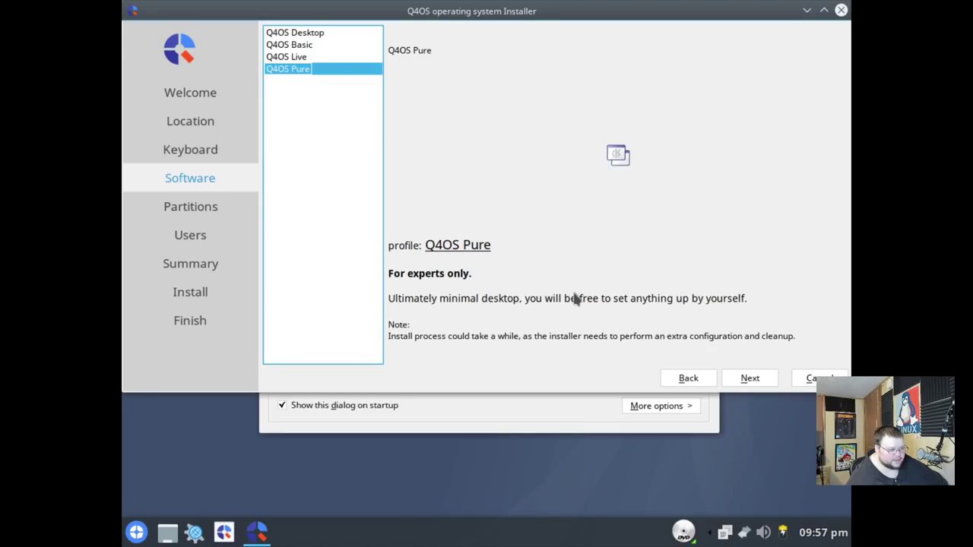
pyautogui.click(319, 34)
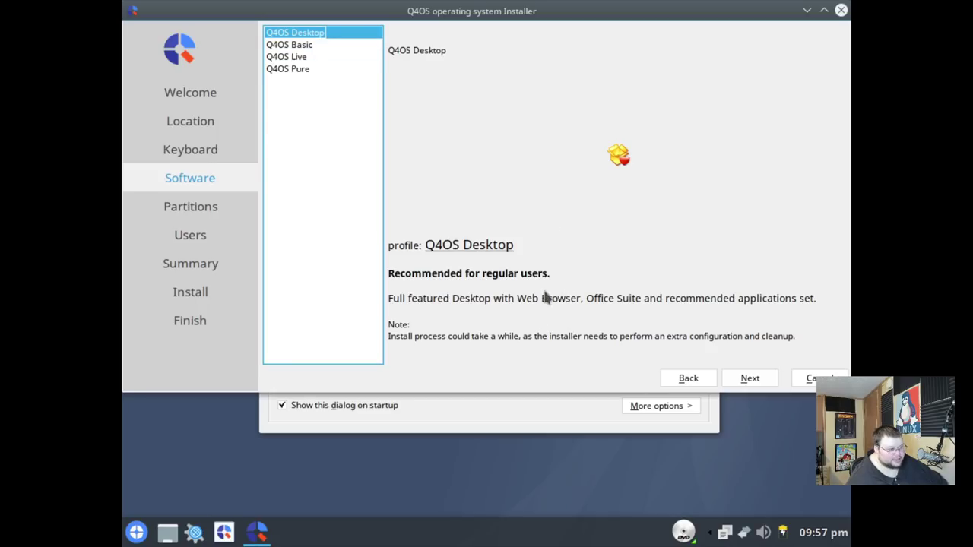
# - Leave VM fullscreen and open the Why to choose Q4OS brochure in Firefox
pyautogui.click(474, 8)
pyautogui.click(59, 7)
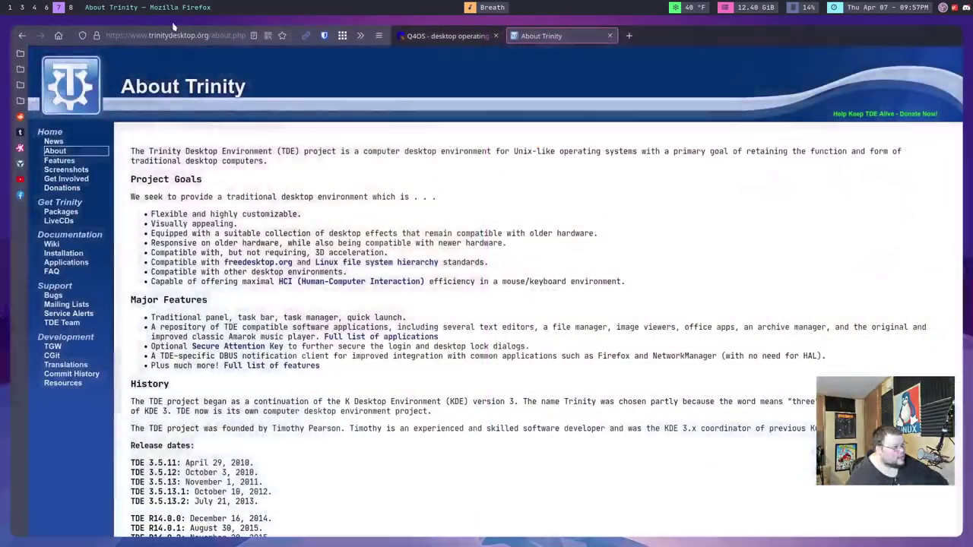
pyautogui.click(445, 36)
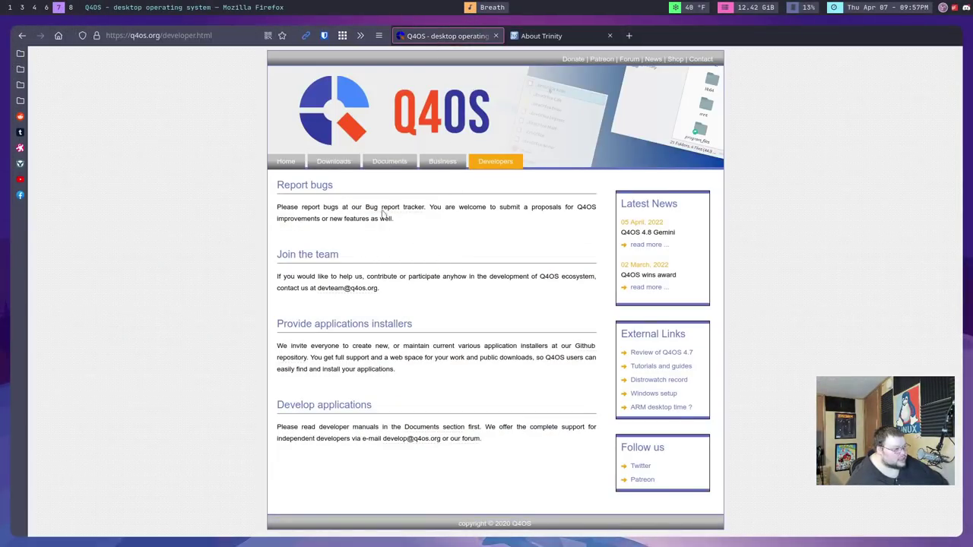
pyautogui.click(389, 162)
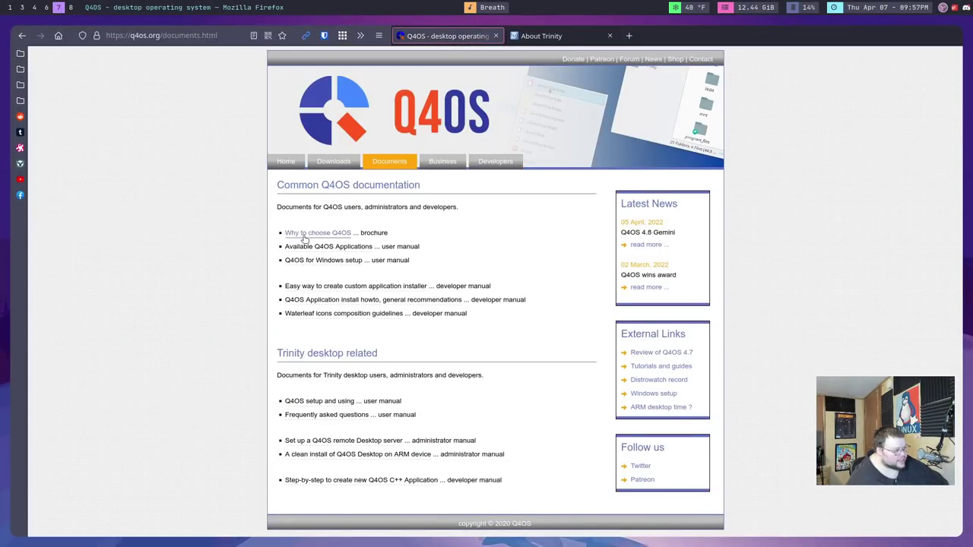
pyautogui.click(304, 234)
# - Scroll through the brochure, go back to Documents, and return to the VM workspace
pyautogui.scroll(-3, 256, 239)
pyautogui.scroll(-6, 256, 239)
pyautogui.scroll(-4, 256, 238)
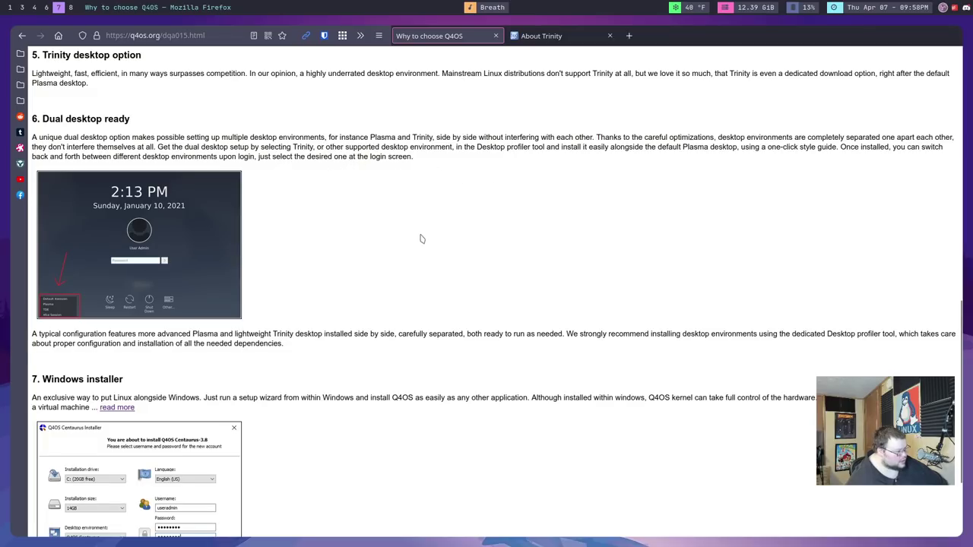
pyautogui.scroll(-3, 422, 239)
pyautogui.scroll(20, 379, 260)
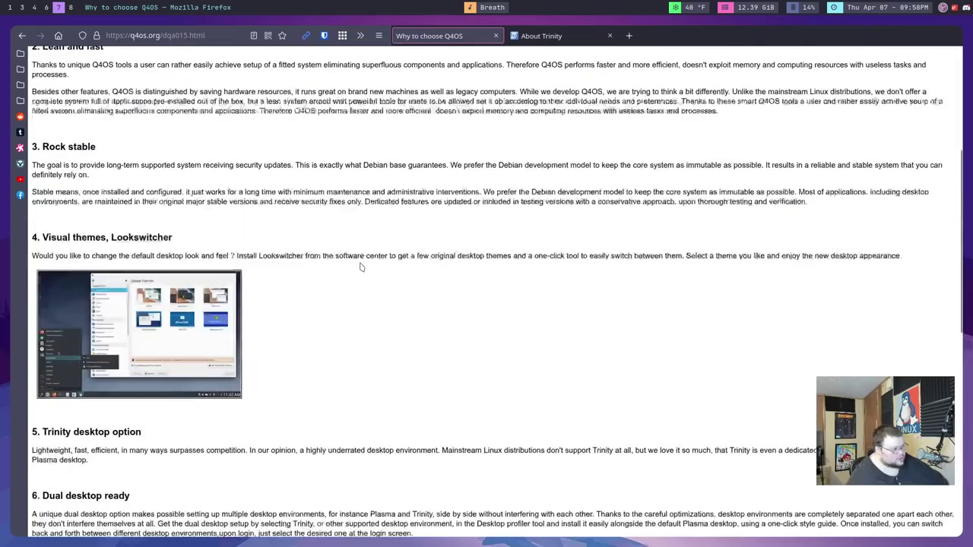
pyautogui.hotkey('alt', 'Left')
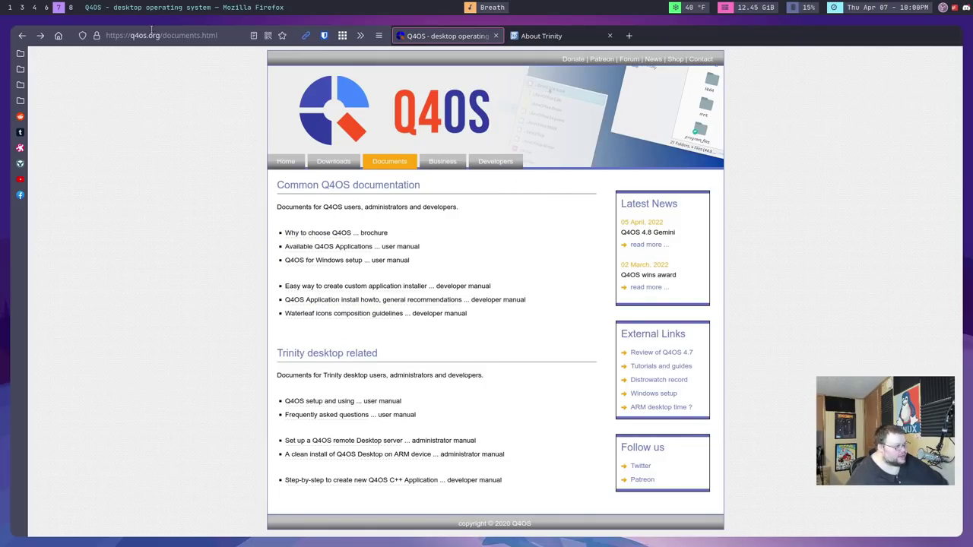
pyautogui.click(71, 8)
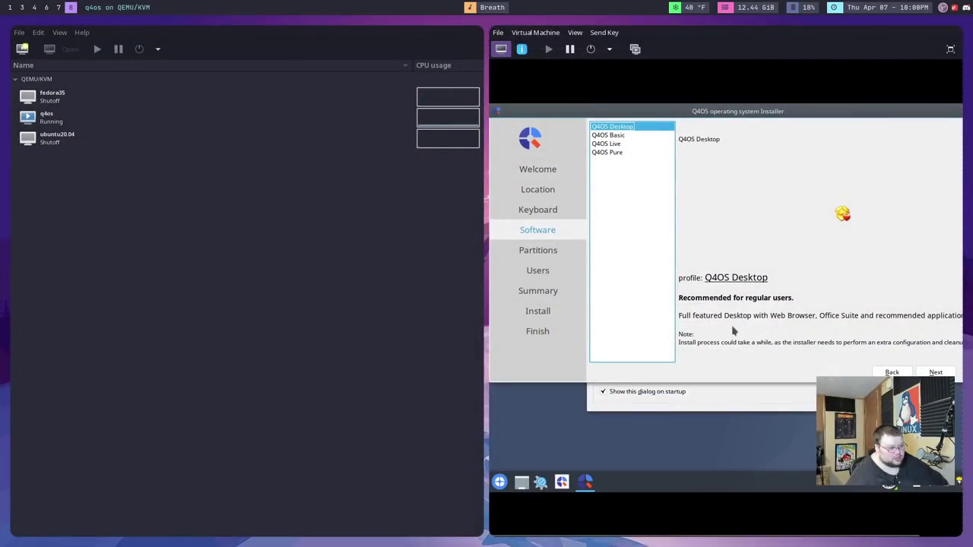
# - Confirm the Q4OS Desktop software choice and pick Erase disk for the vda drive
pyautogui.click(950, 49)
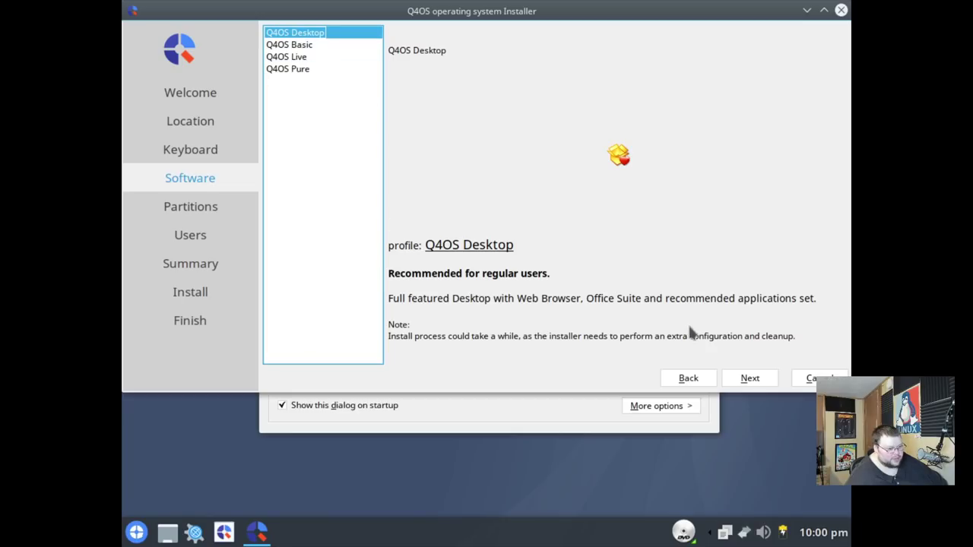
pyautogui.click(736, 377)
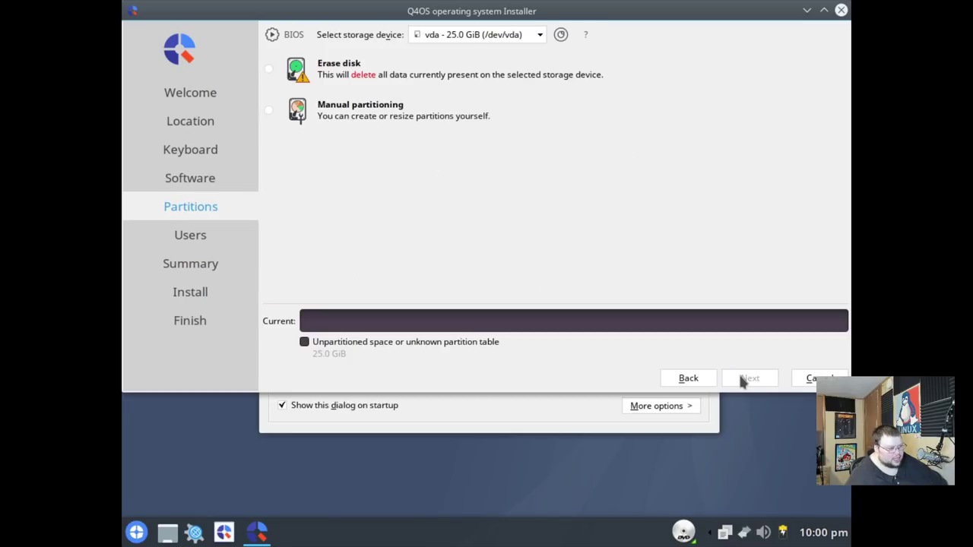
pyautogui.click(271, 70)
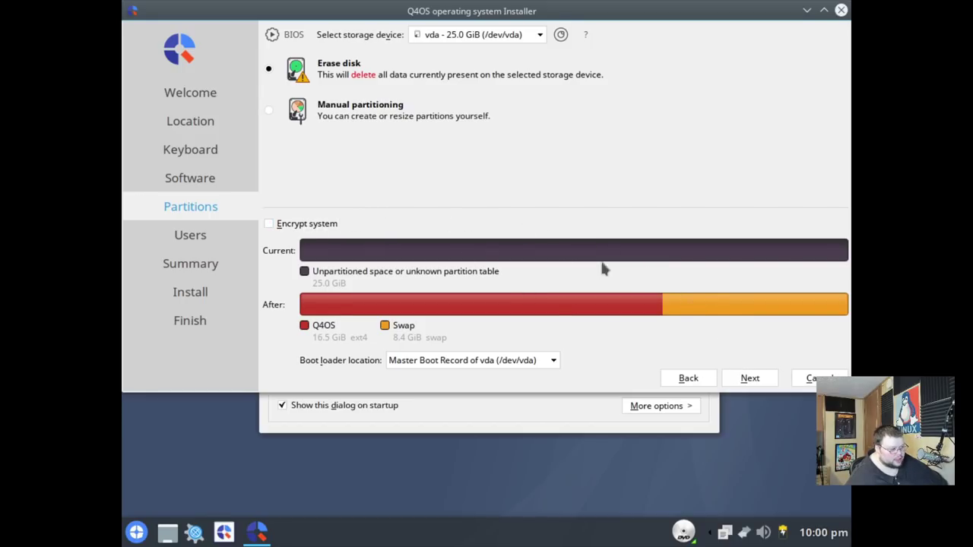
# - Enter the user's name, computer name q4osvm and matching account passwords
pyautogui.click(754, 378)
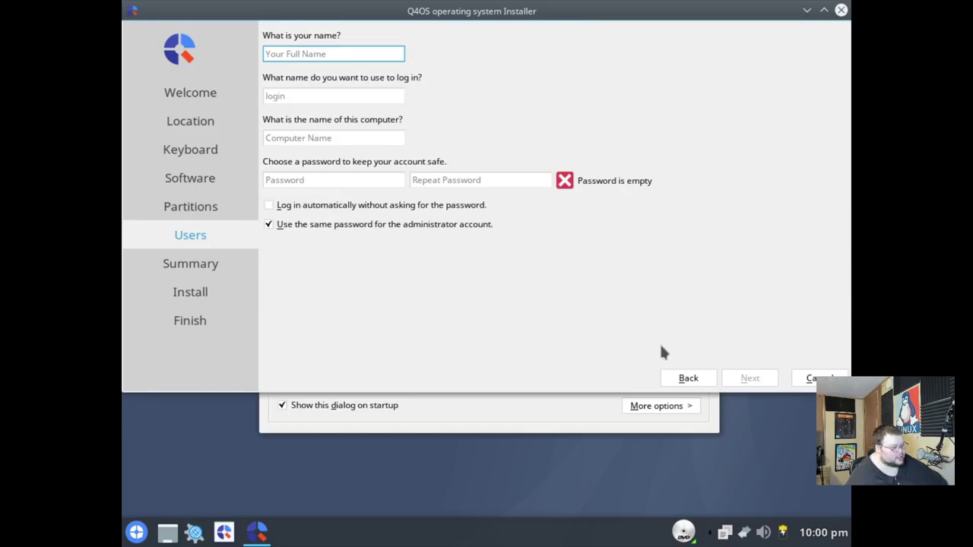
pyautogui.write('matt')
pyautogui.press('Tab')
pyautogui.press('Tab')
pyautogui.write('q4osvm')
pyautogui.press('Tab')
pyautogui.write('•••')
pyautogui.press('Tab')
pyautogui.write('•••')
pyautogui.press('BackSpace')
pyautogui.press('BackSpace')
pyautogui.press('BackSpace')
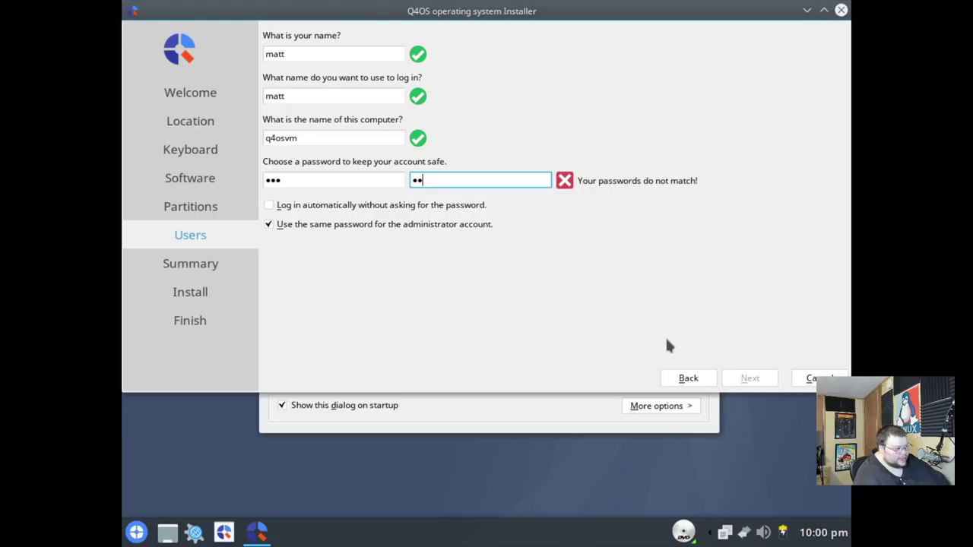
pyautogui.write('•••')
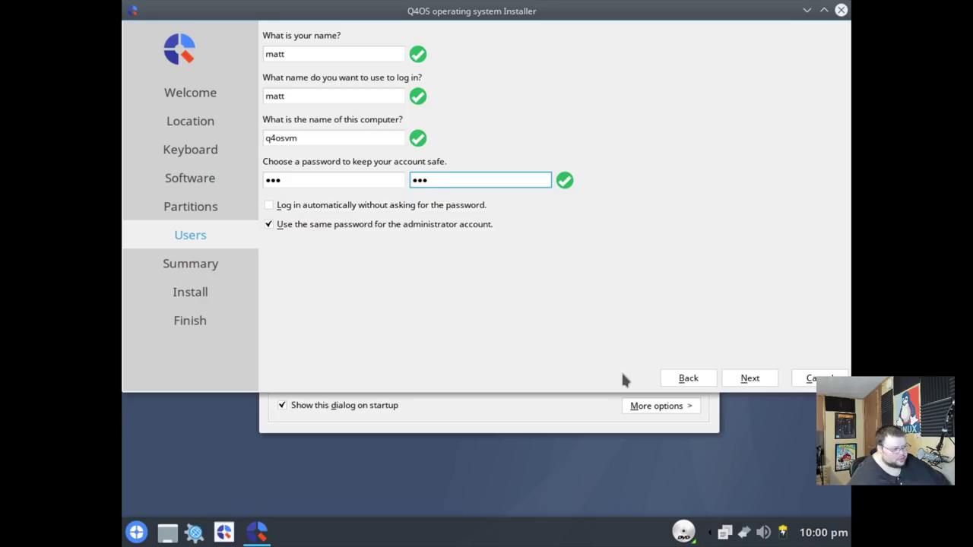
# - Review the summary, install Q4OS to disk, and finish the installer to restart
pyautogui.click(746, 383)
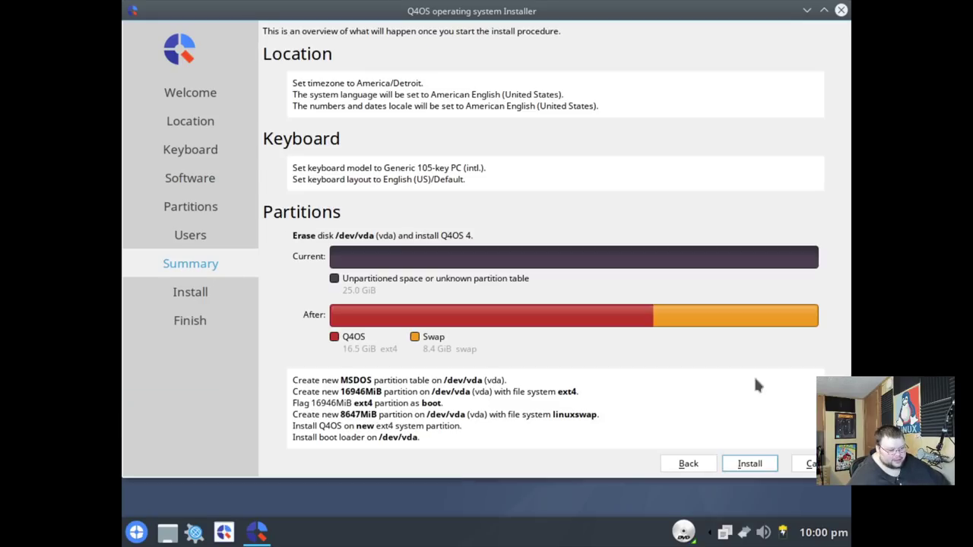
pyautogui.click(746, 463)
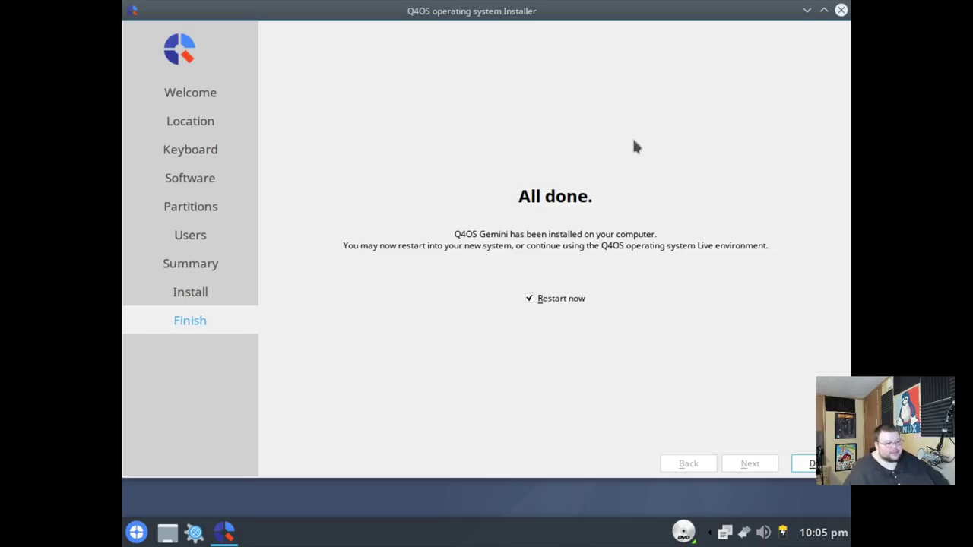
pyautogui.click(811, 464)
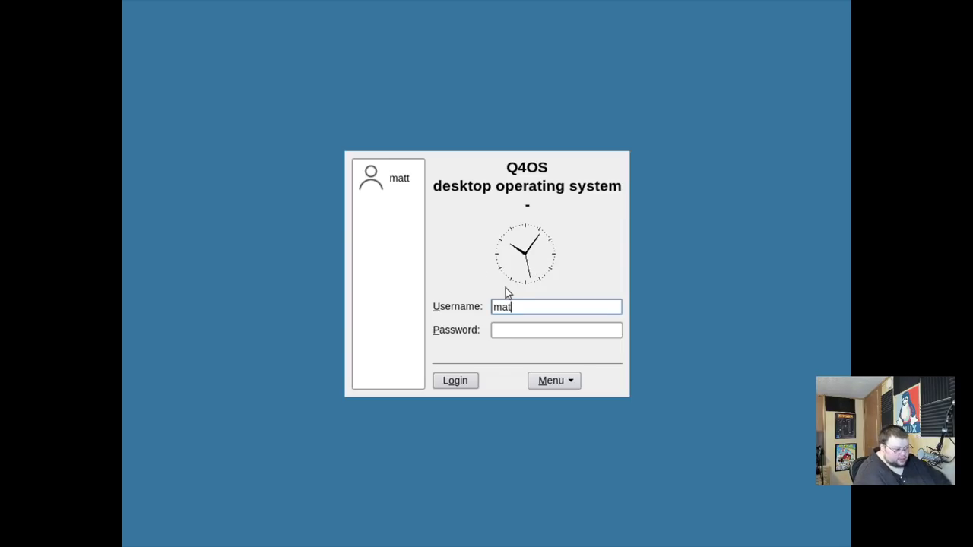
# - Enter the new user's username and password at the TDE login screen, checking session options
pyautogui.write('t')
pyautogui.press('Tab')
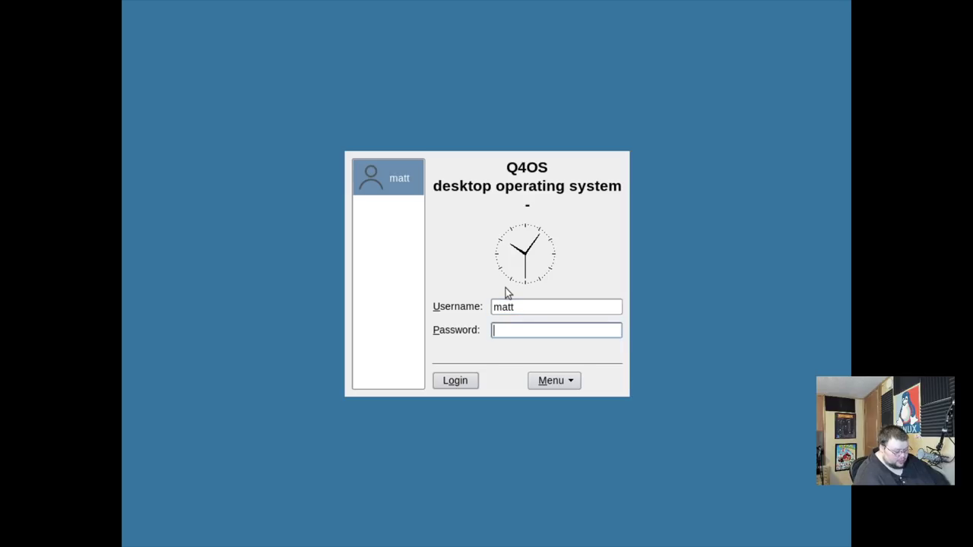
pyautogui.write('•••')
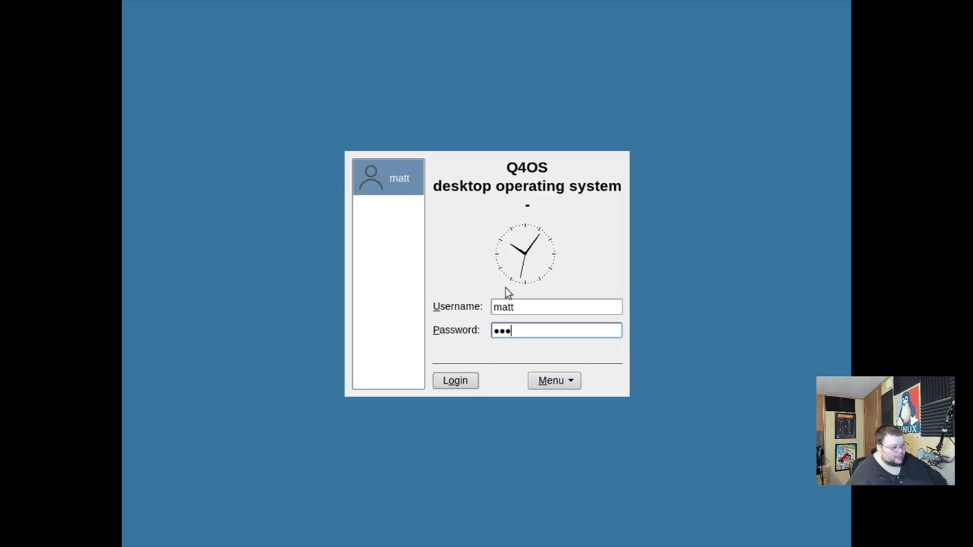
pyautogui.click(567, 381)
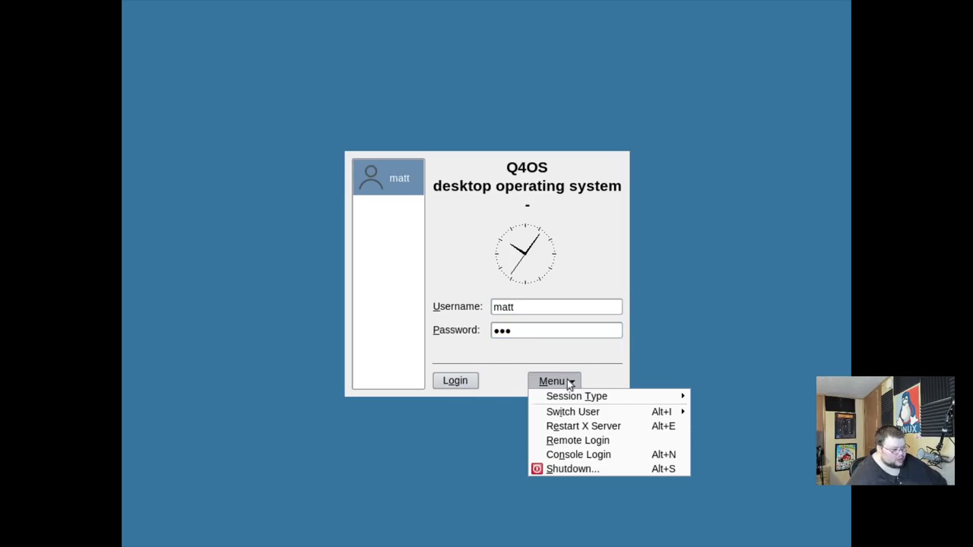
pyautogui.moveTo(577, 401)
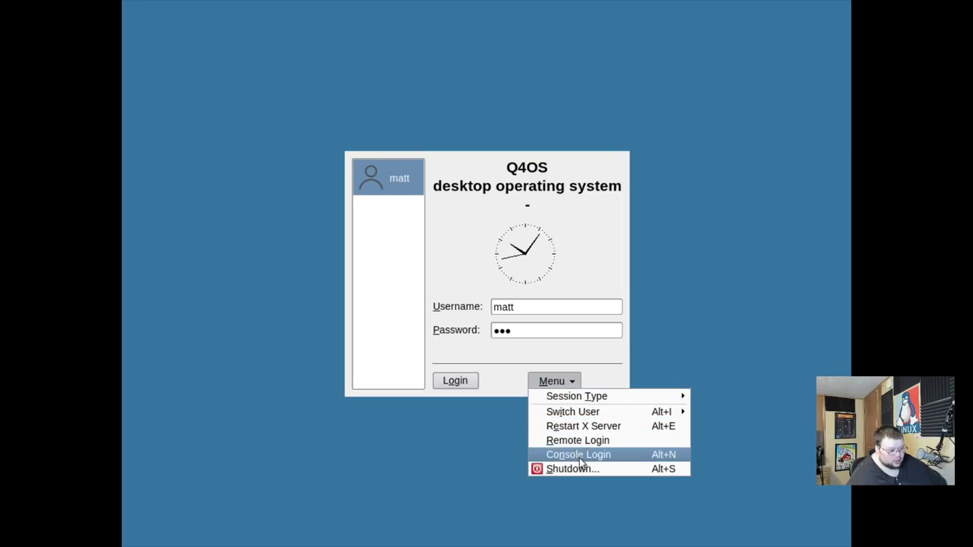
pyautogui.moveTo(536, 413)
pyautogui.click(495, 381)
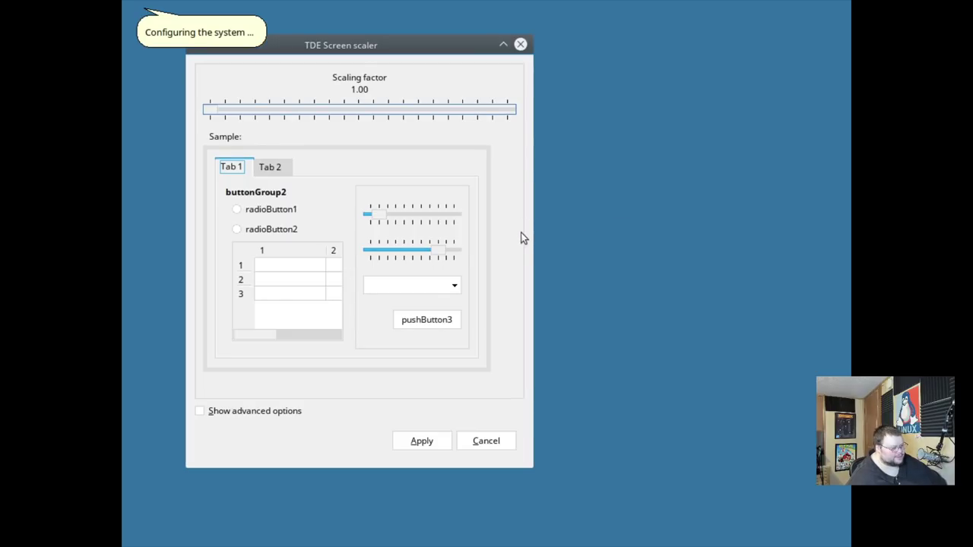
# - Dismiss the screen scaling setup, then search the start menu for 'display' and clear the search
pyautogui.click(472, 442)
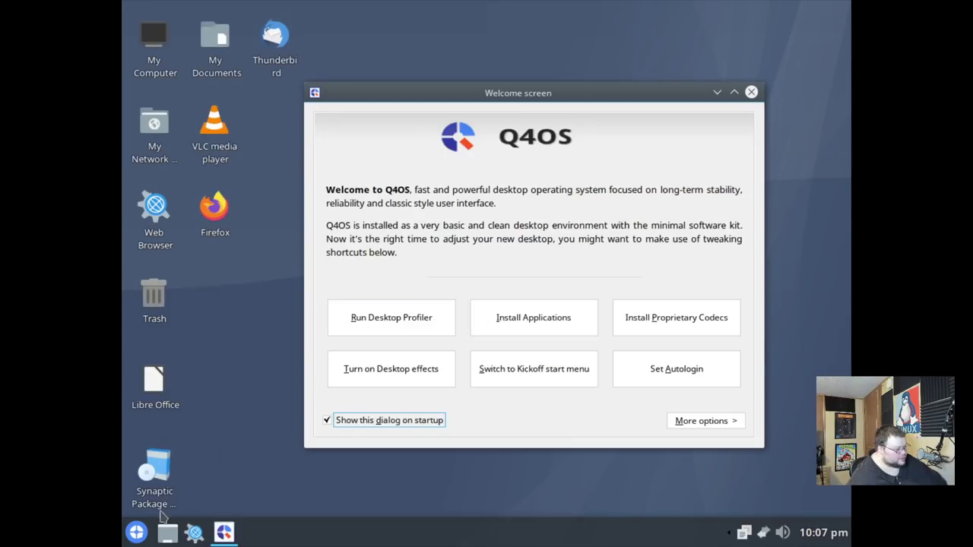
pyautogui.click(138, 533)
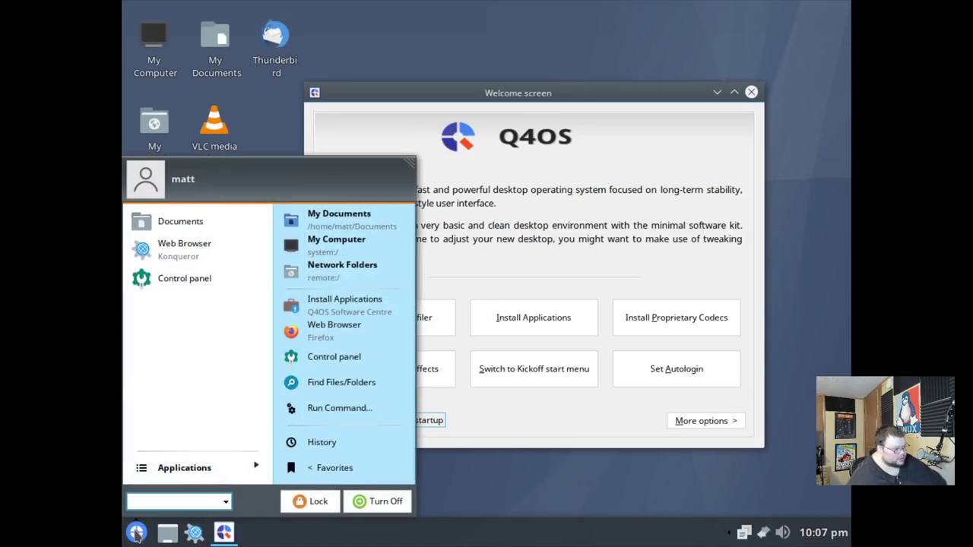
pyautogui.click(157, 500)
pyautogui.write('display')
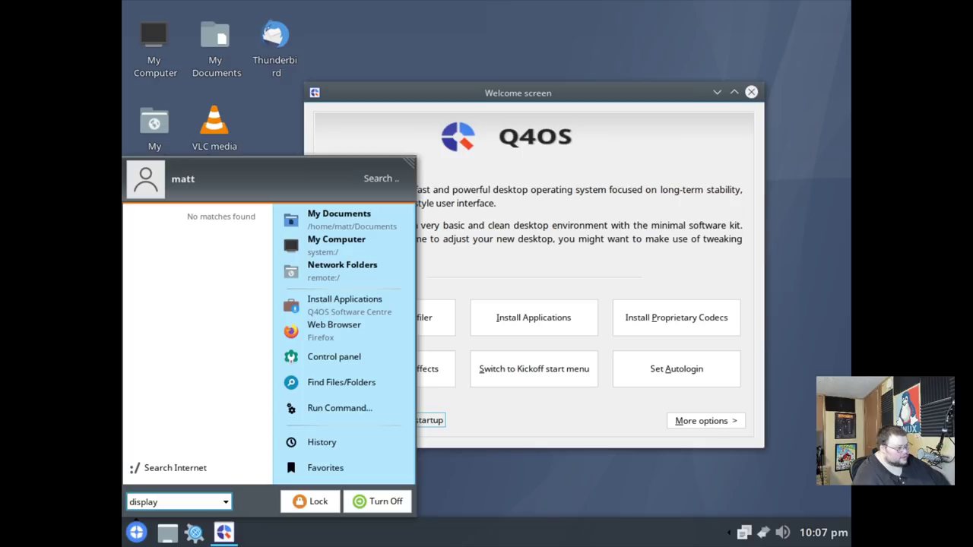
pyautogui.press('BackSpace')
pyautogui.press('BackSpace')
pyautogui.press('BackSpace')
pyautogui.press('BackSpace')
pyautogui.press('BackSpace')
pyautogui.press('BackSpace')
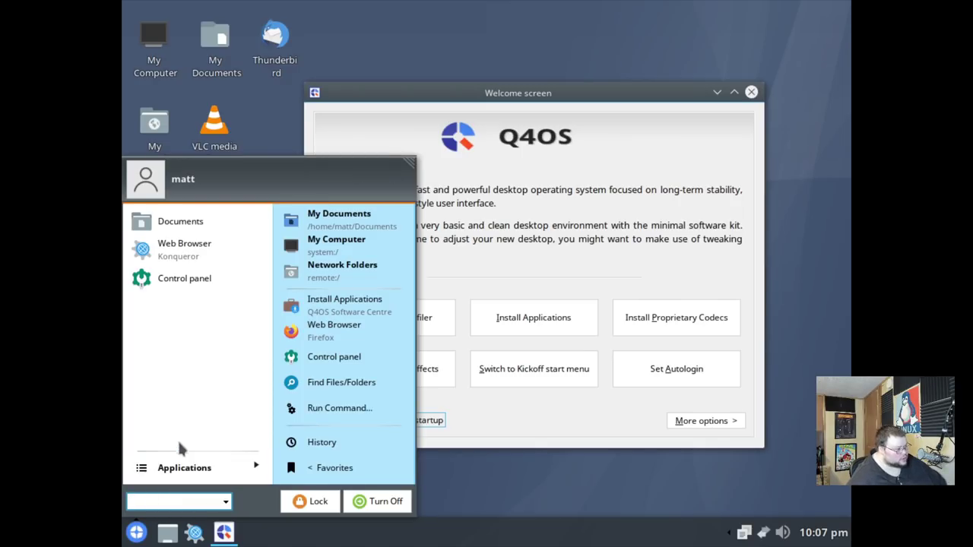
# - Open Monitor & Display from the Control panel's System Administration, entering the administrator password
pyautogui.click(182, 285)
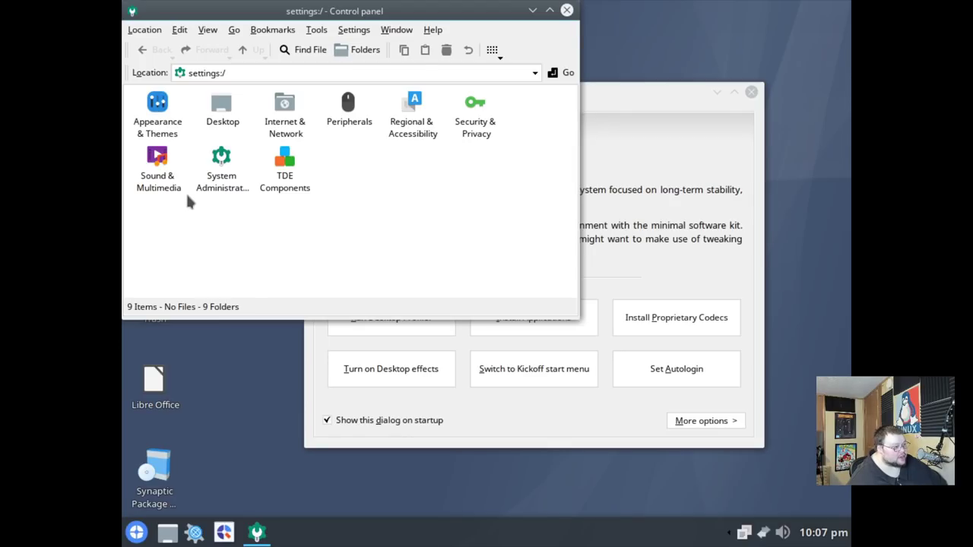
pyautogui.click(212, 172)
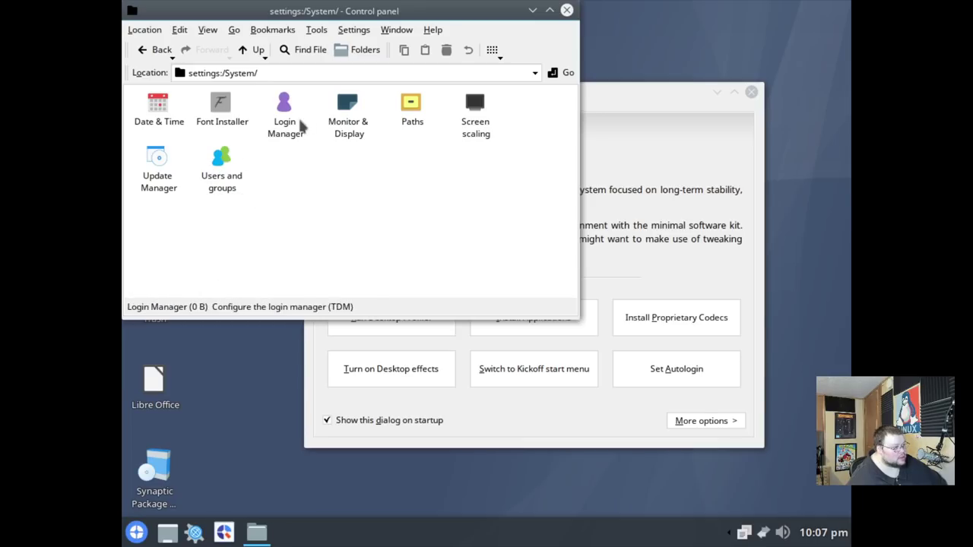
pyautogui.click(344, 121)
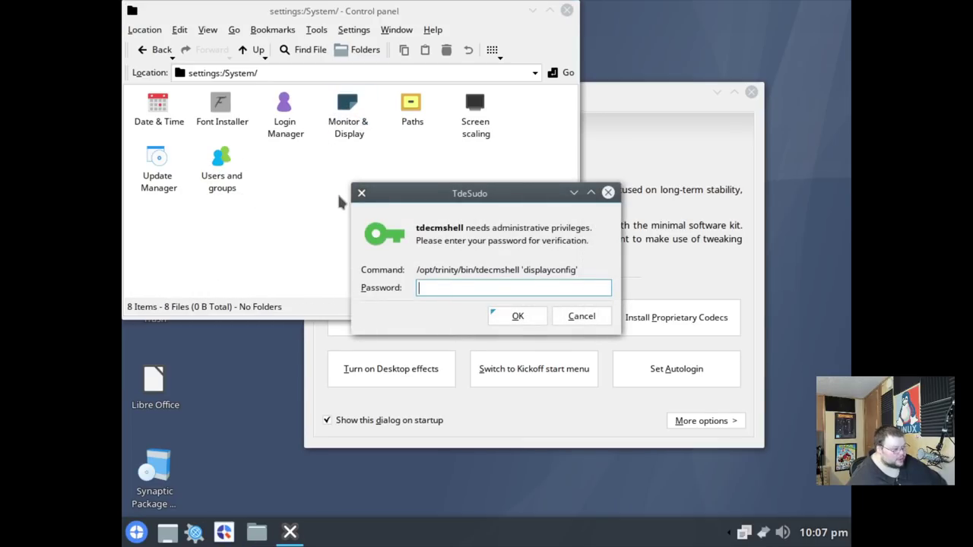
pyautogui.write('***')
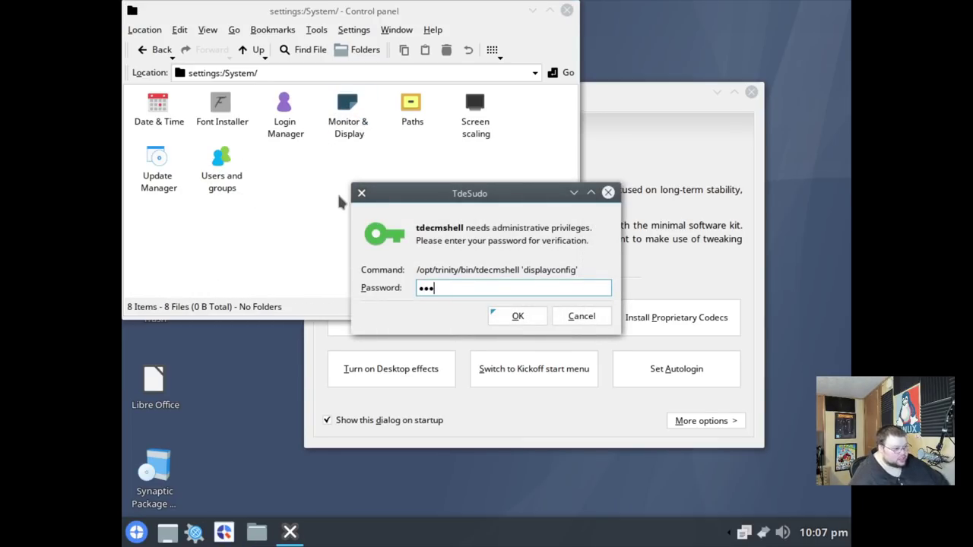
pyautogui.press('Return')
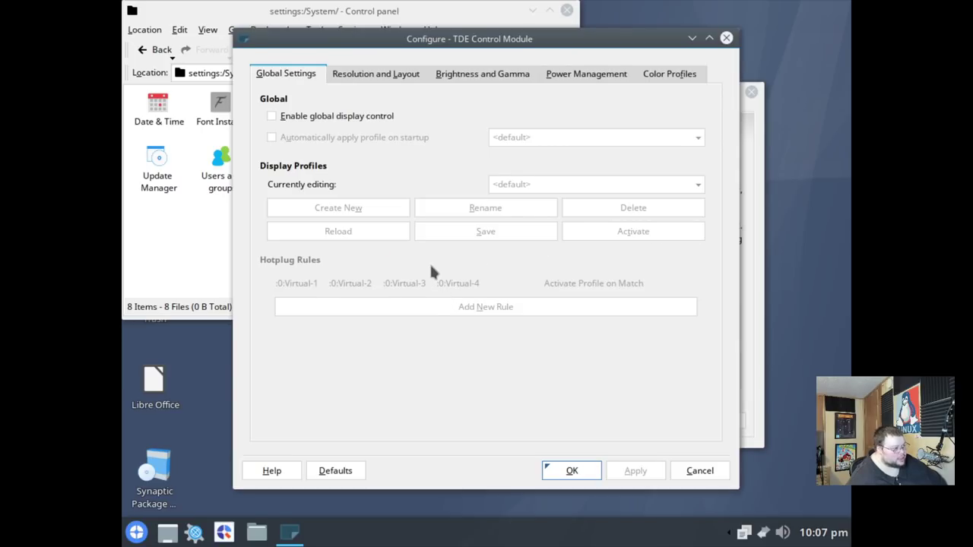
# - Enable global display control and raise the resolution slider to 1920 x 1080
pyautogui.click(382, 75)
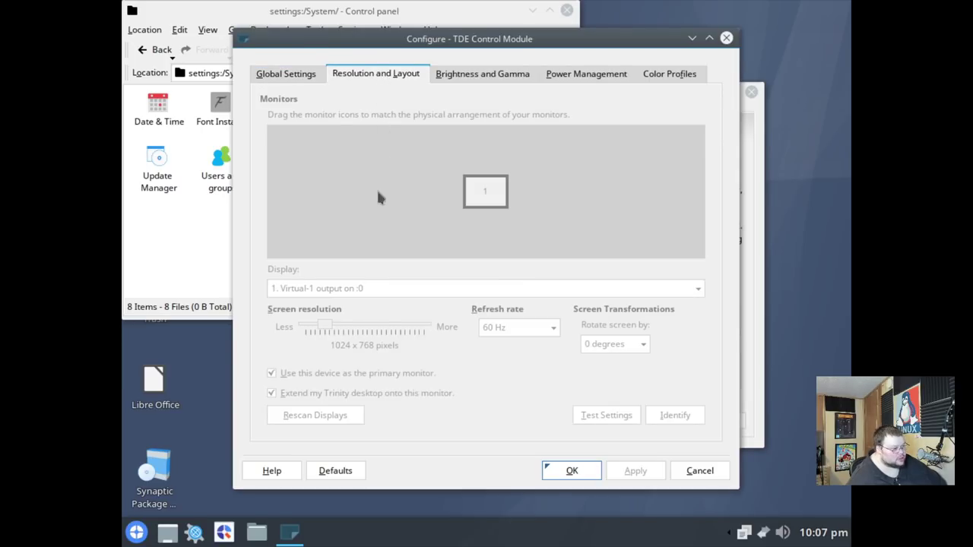
pyautogui.click(286, 73)
pyautogui.click(361, 72)
pyautogui.click(293, 73)
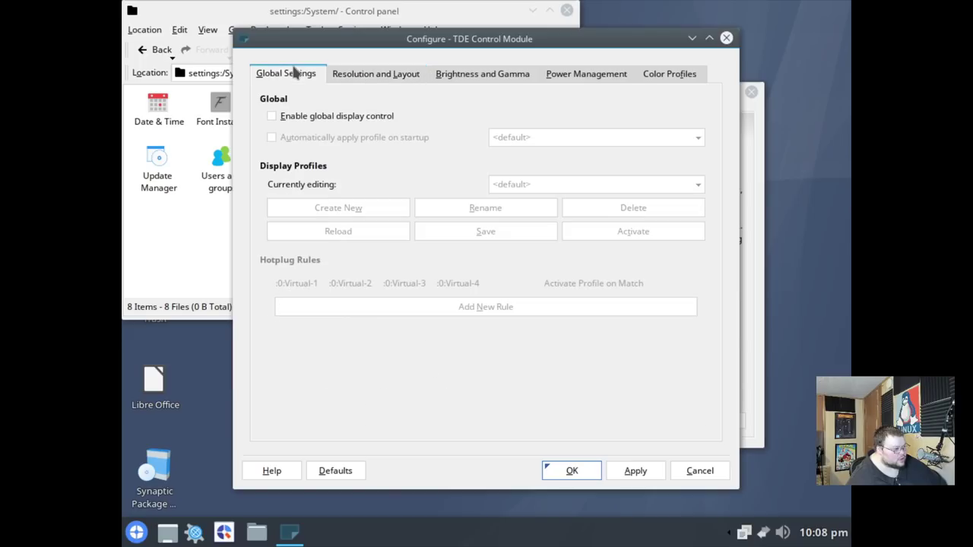
pyautogui.click(274, 118)
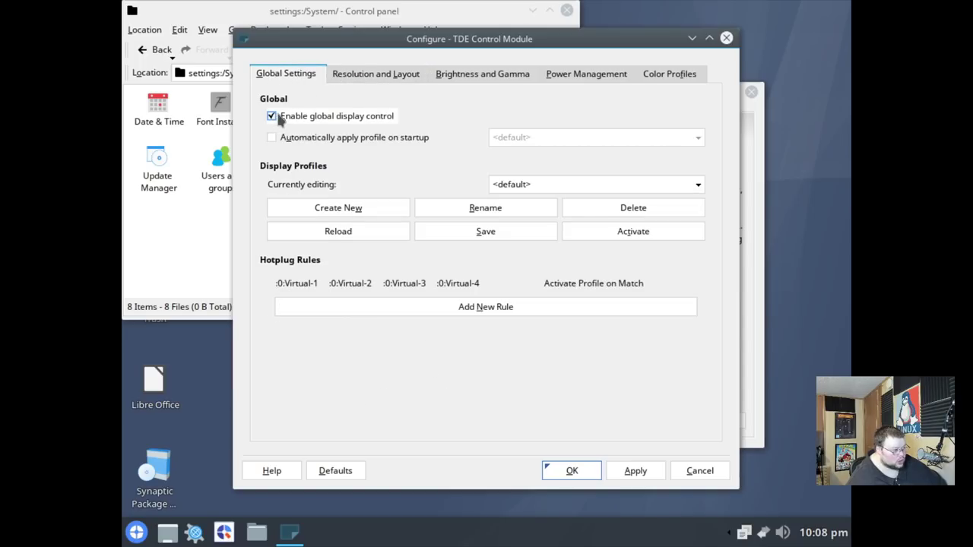
pyautogui.click(364, 74)
pyautogui.click(300, 76)
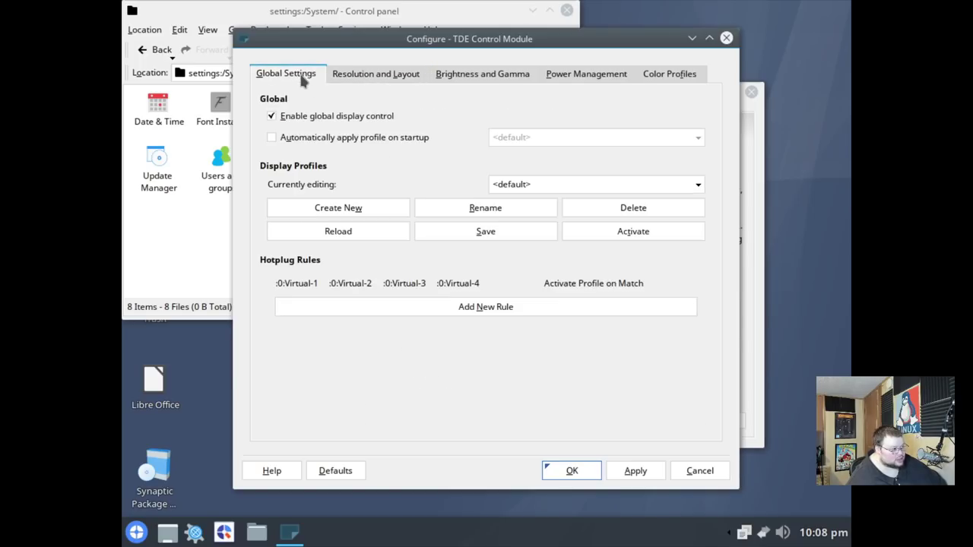
pyautogui.click(273, 115)
pyautogui.click(375, 73)
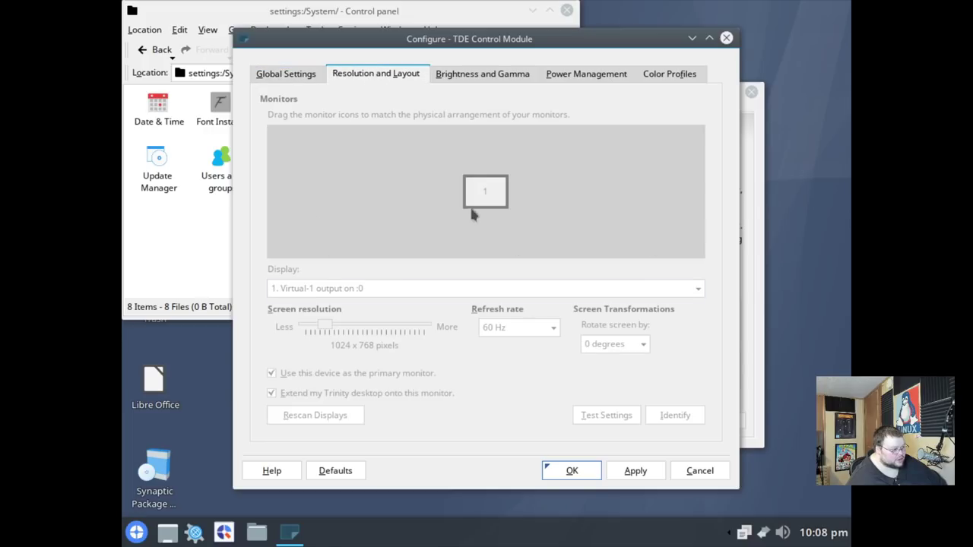
pyautogui.click(293, 74)
pyautogui.click(275, 117)
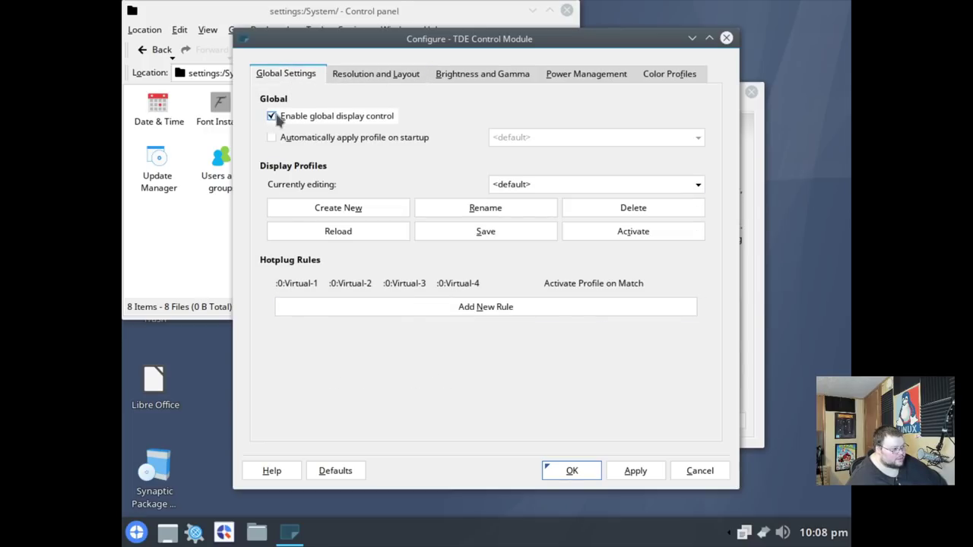
pyautogui.click(360, 79)
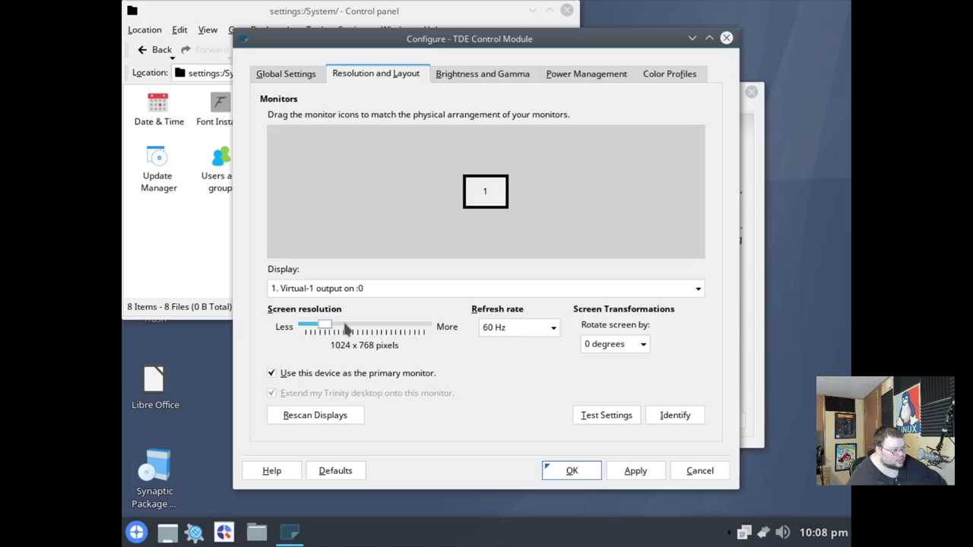
pyautogui.moveTo(327, 327); pyautogui.dragTo(408, 327)
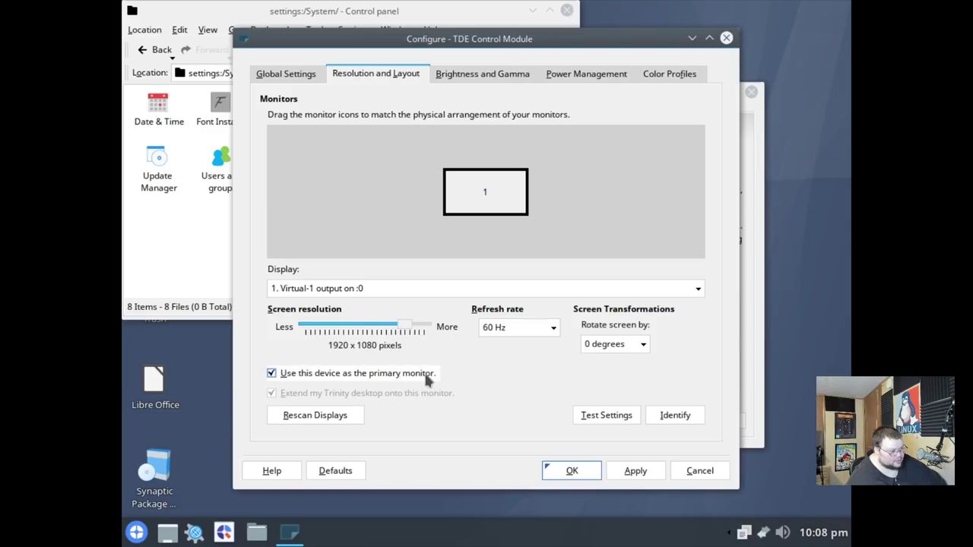
# - Keep the 1920 x 1080 configuration, close the display settings, and move the Control panel right
pyautogui.click(634, 470)
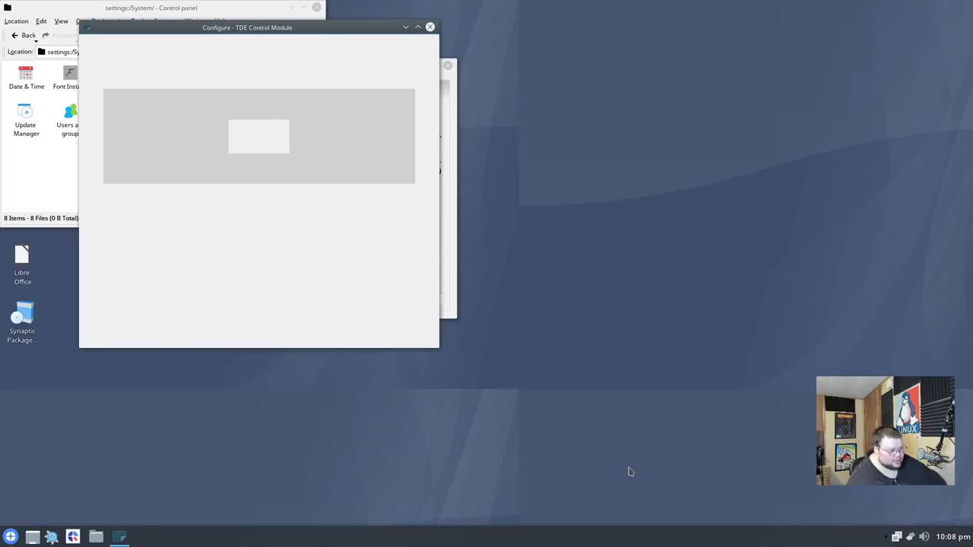
pyautogui.click(454, 312)
pyautogui.click(325, 336)
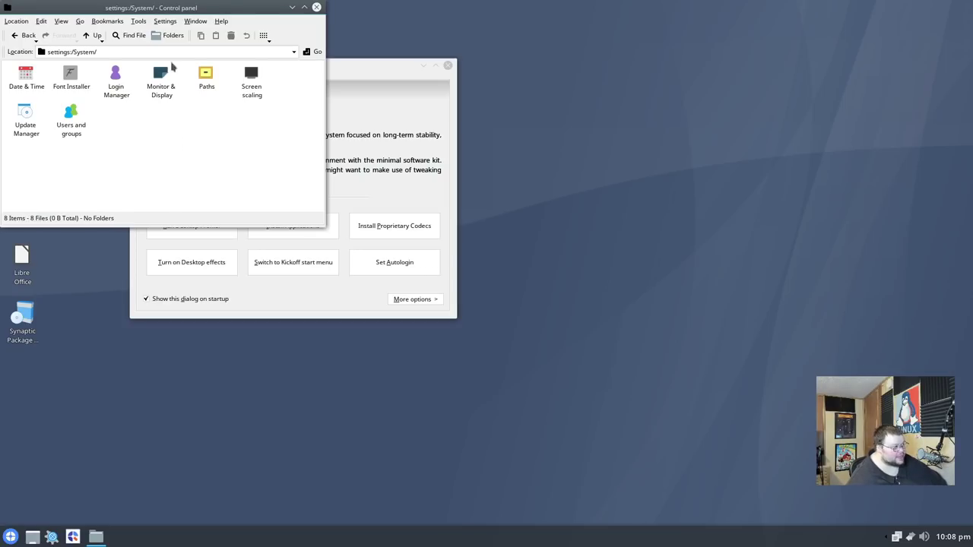
pyautogui.moveTo(193, 11); pyautogui.dragTo(714, 143)
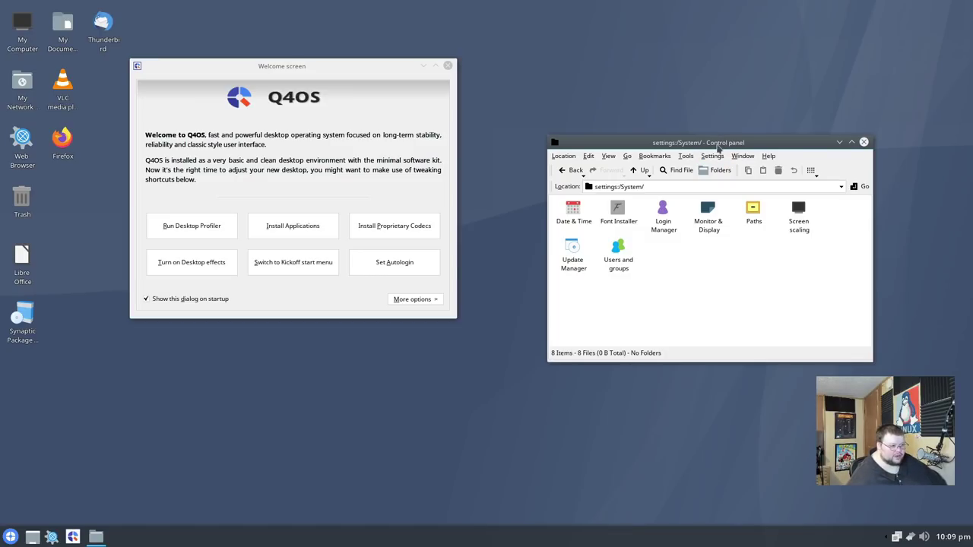
pyautogui.moveTo(717, 148)
pyautogui.mouseDown()
pyautogui.moveTo(748, 146)
pyautogui.moveTo(731, 145)
pyautogui.mouseUp()
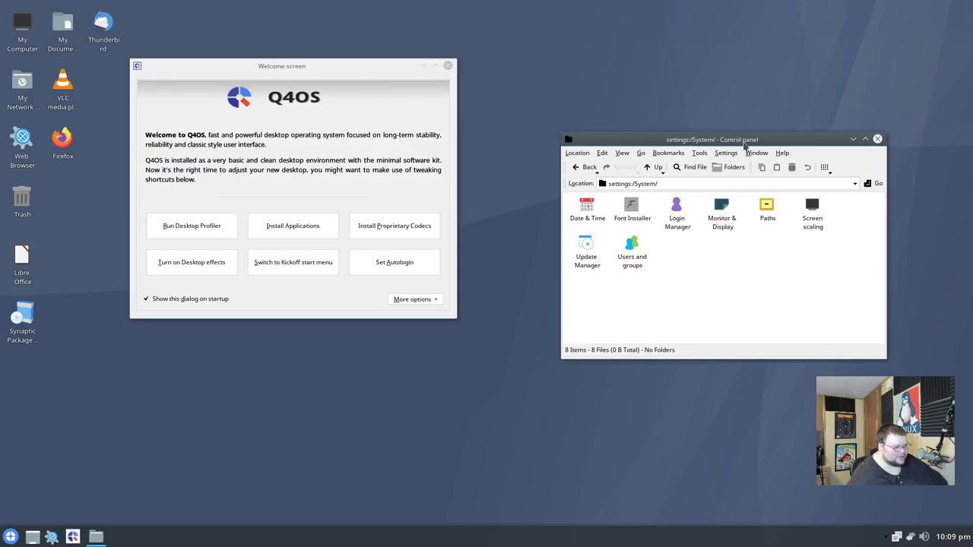
# - Close the Control panel, centre the Welcome screen, and open the Desktop Profiler in the centre
pyautogui.click(877, 139)
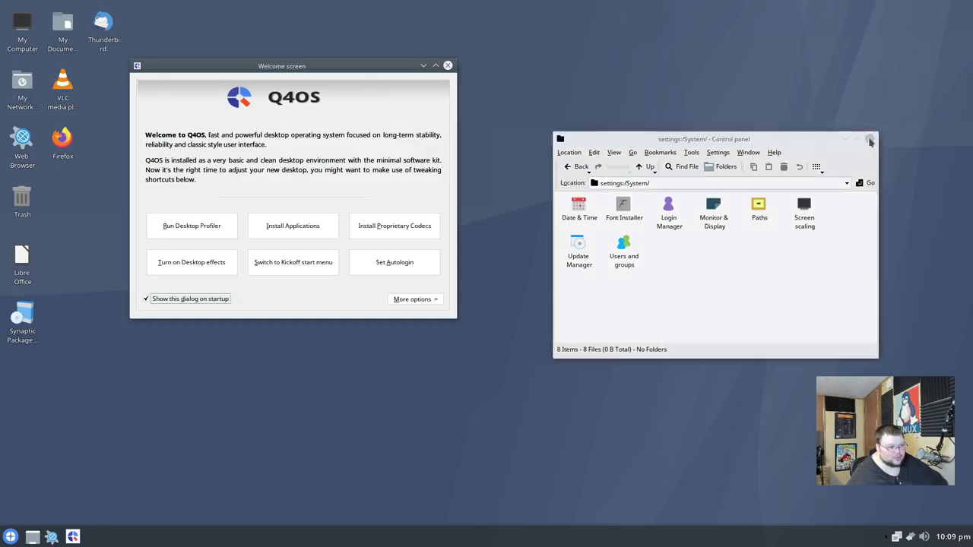
pyautogui.moveTo(382, 68); pyautogui.dragTo(557, 118)
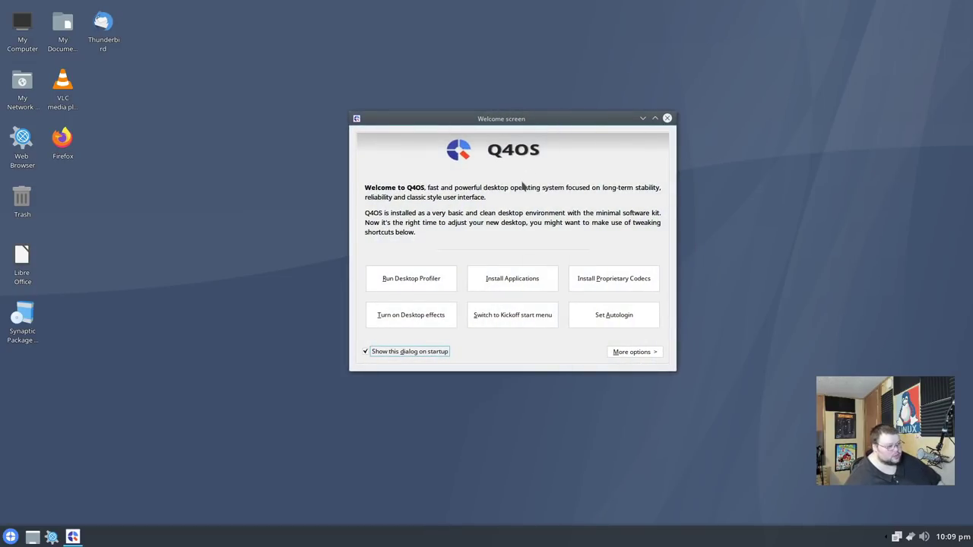
pyautogui.click(409, 293)
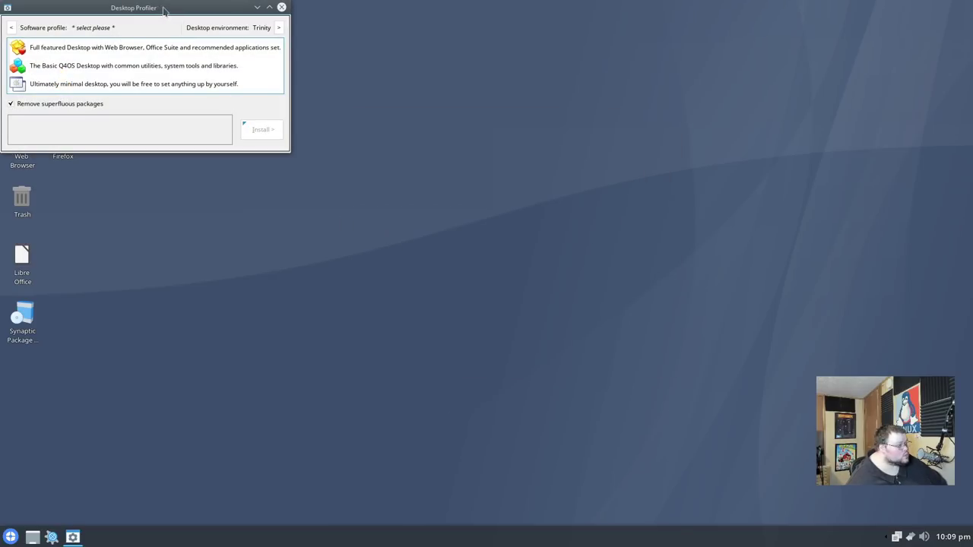
pyautogui.moveTo(154, 14); pyautogui.dragTo(540, 158)
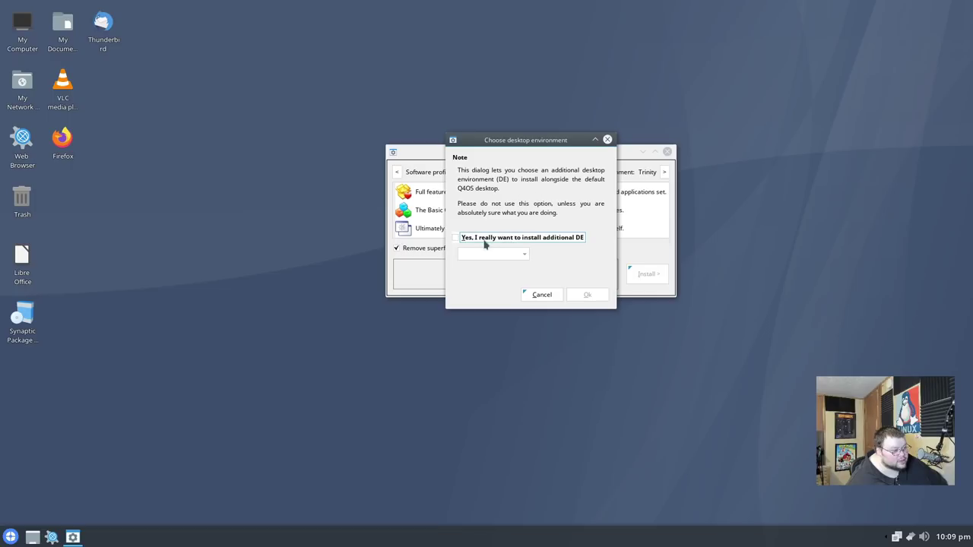
# - Browse the additional desktop environment list and dismiss it without changes
pyautogui.click(457, 239)
pyautogui.click(509, 255)
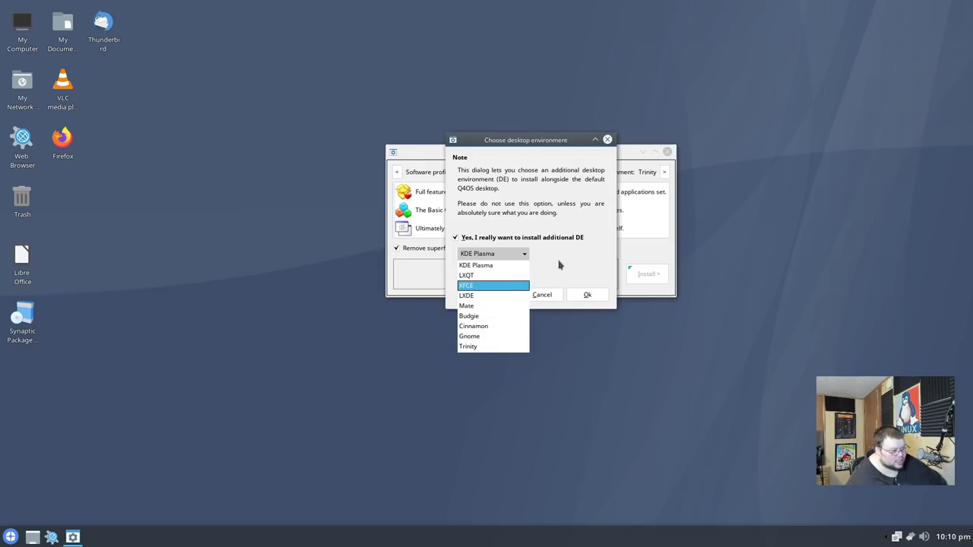
pyautogui.click(540, 295)
pyautogui.click(542, 295)
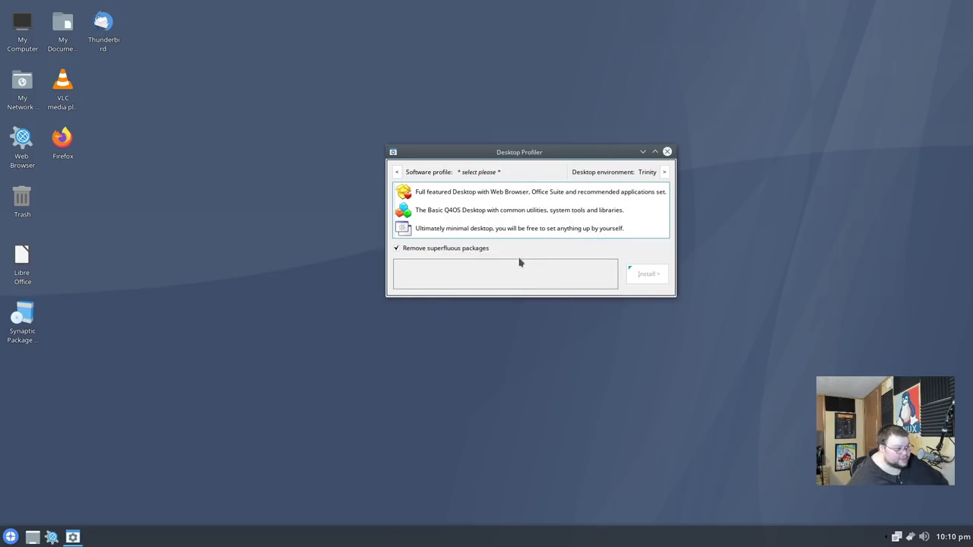
# - Compare the Full featured, Basic Q4OS and Ultimately minimal desktop profiles
pyautogui.click(453, 194)
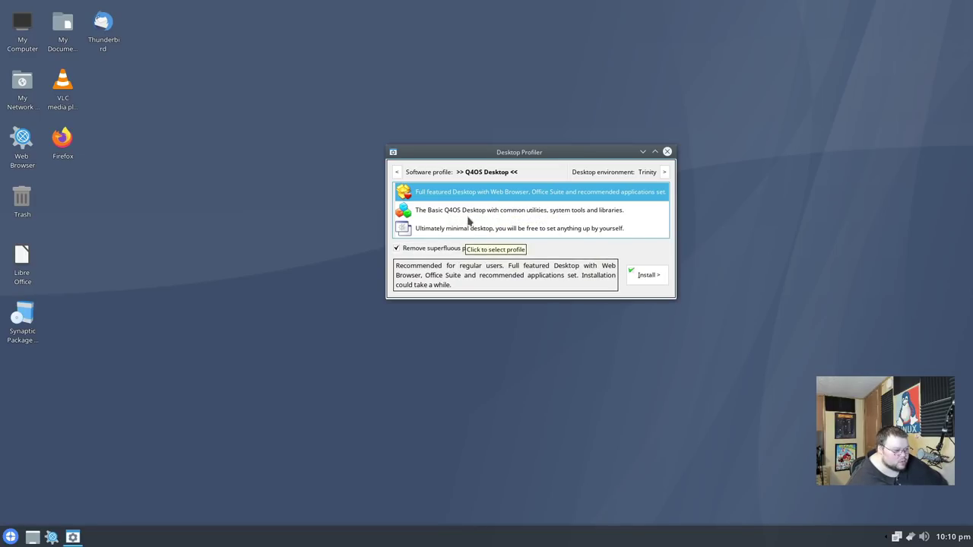
pyautogui.click(469, 214)
pyautogui.click(462, 229)
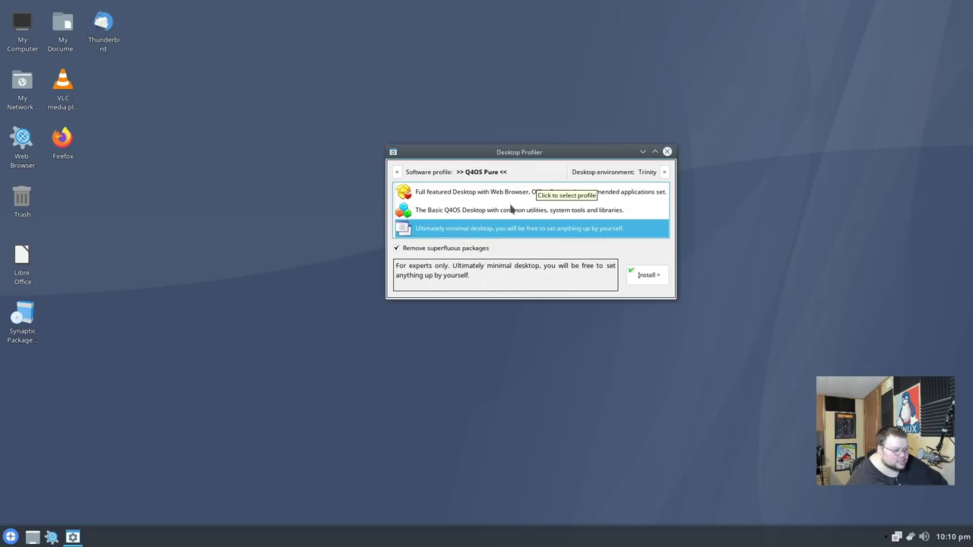
pyautogui.moveTo(545, 158); pyautogui.dragTo(590, 157)
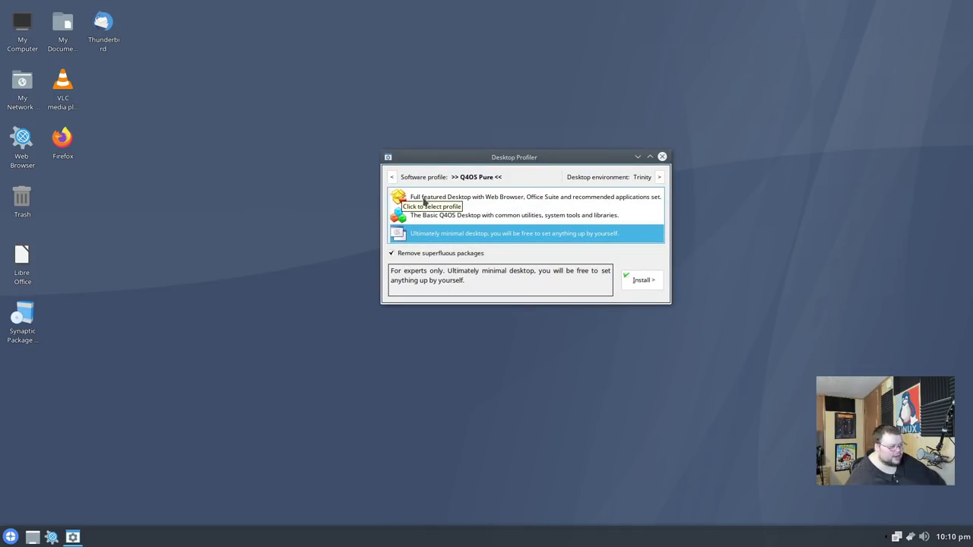
pyautogui.click(447, 178)
pyautogui.click(469, 180)
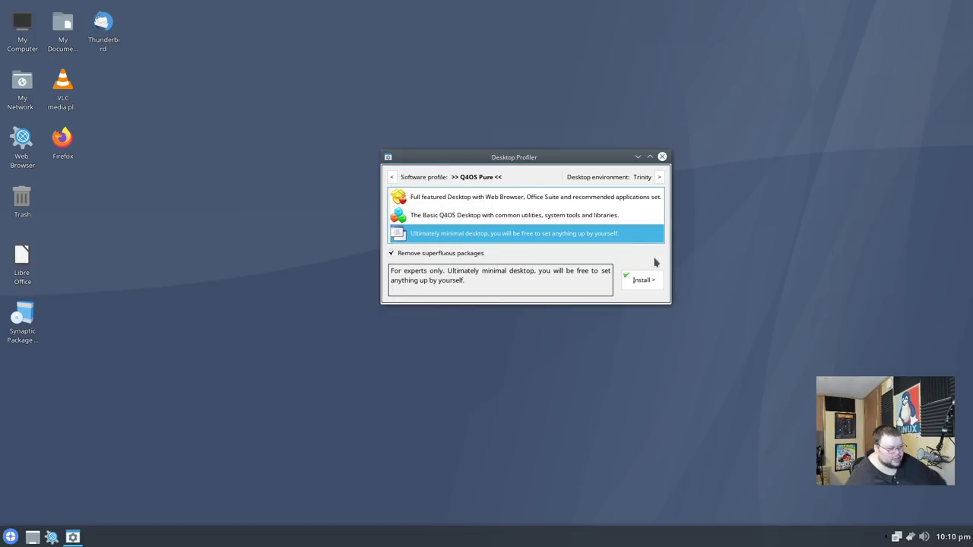
# - Start applying the Q4OS Pure profile, then decline replacing the existing system profile
pyautogui.click(635, 284)
pyautogui.click(639, 283)
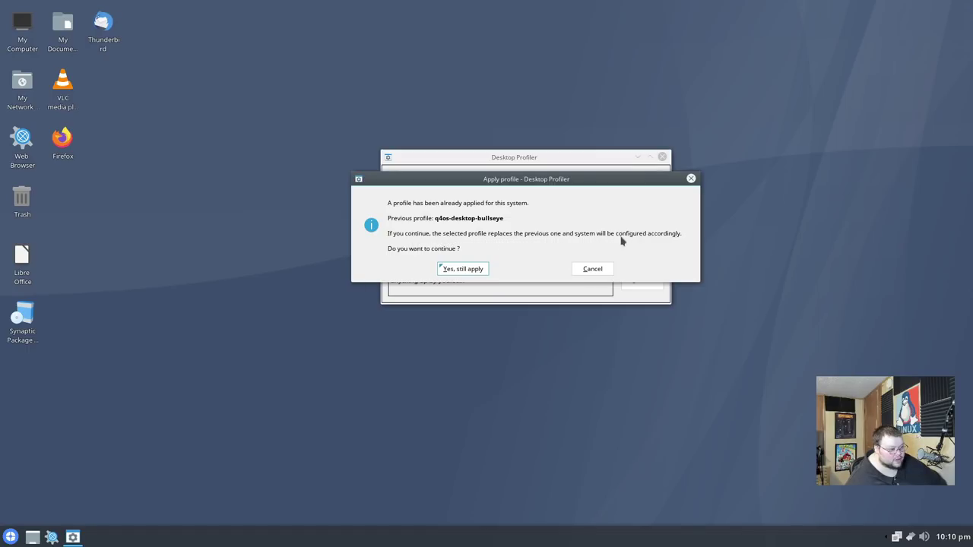
pyautogui.click(592, 269)
# - Preview the profiles again and settle on the Q4OS Pure minimal profile
pyautogui.click(473, 220)
pyautogui.click(479, 199)
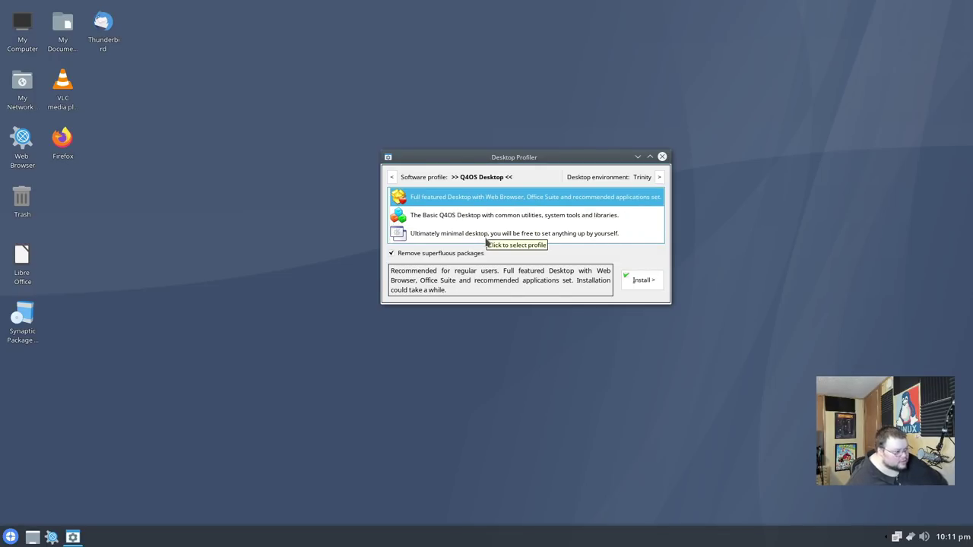
pyautogui.click(487, 239)
pyautogui.click(489, 218)
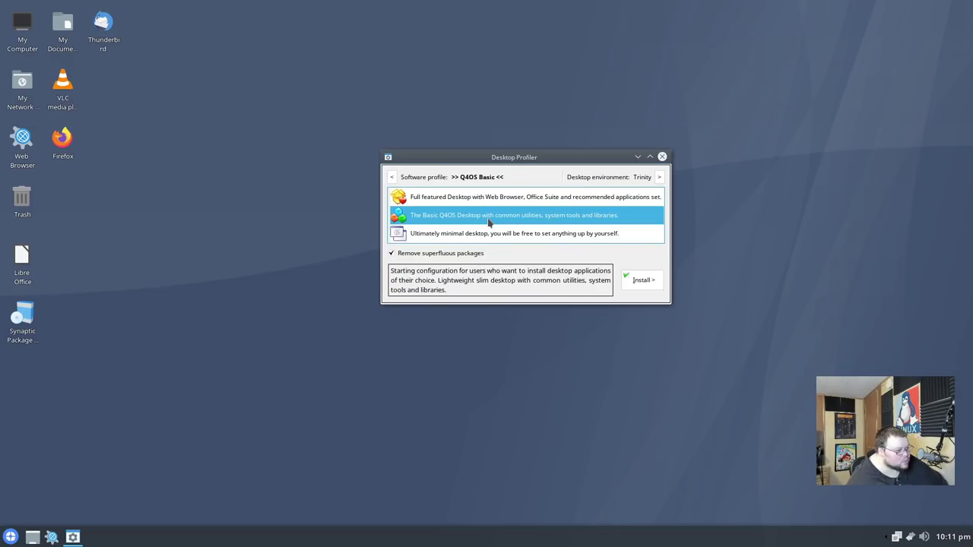
pyautogui.click(486, 232)
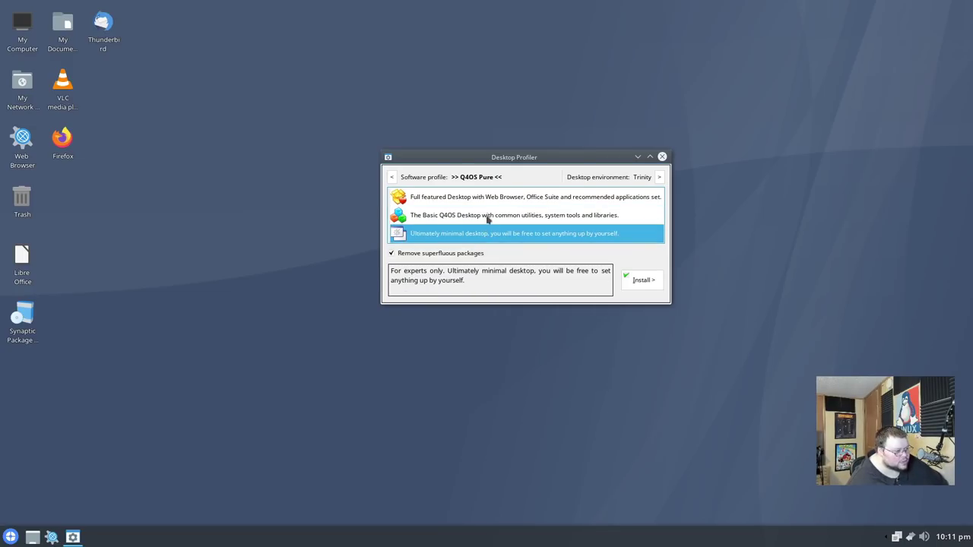
pyautogui.click(494, 200)
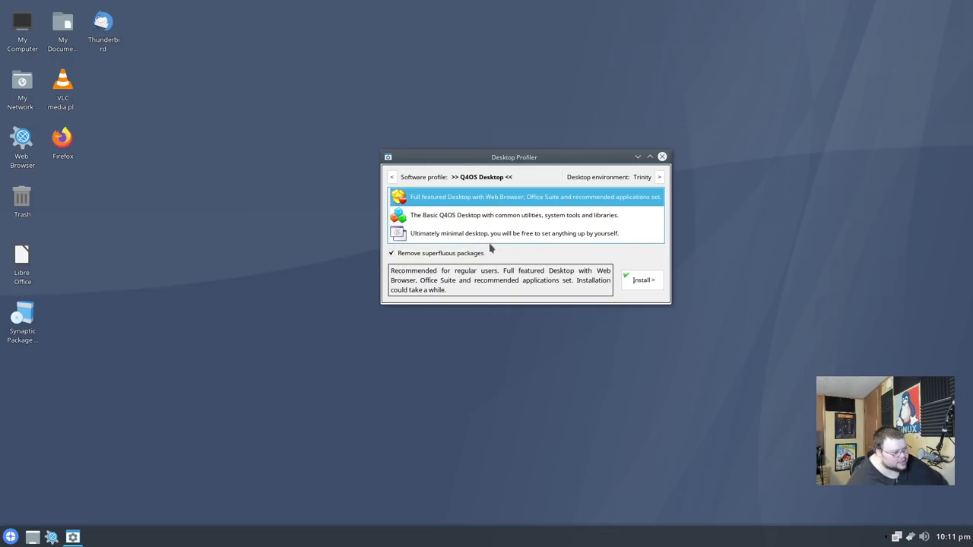
pyautogui.click(506, 233)
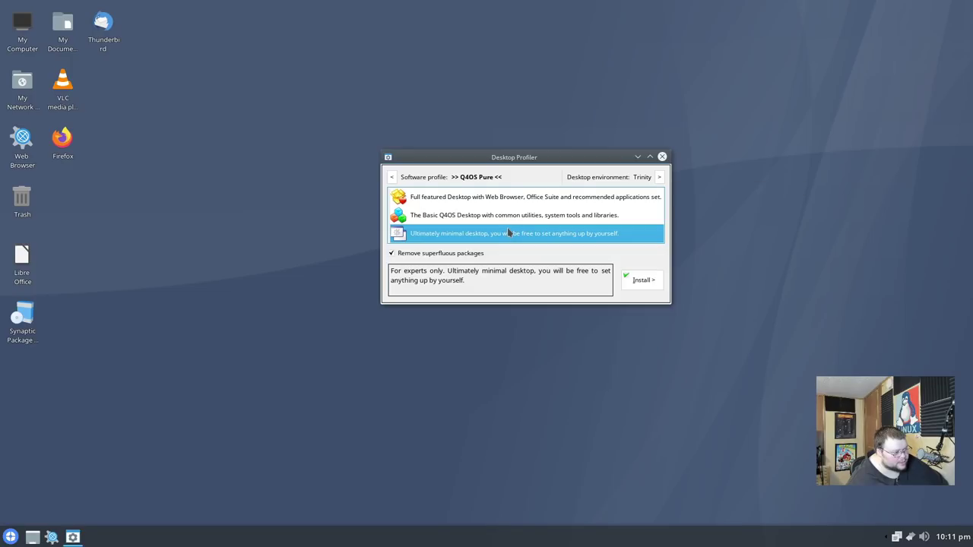
# - Add KDE Plasma as an additional desktop environment alongside Trinity
pyautogui.click(659, 176)
pyautogui.click(461, 244)
pyautogui.click(471, 260)
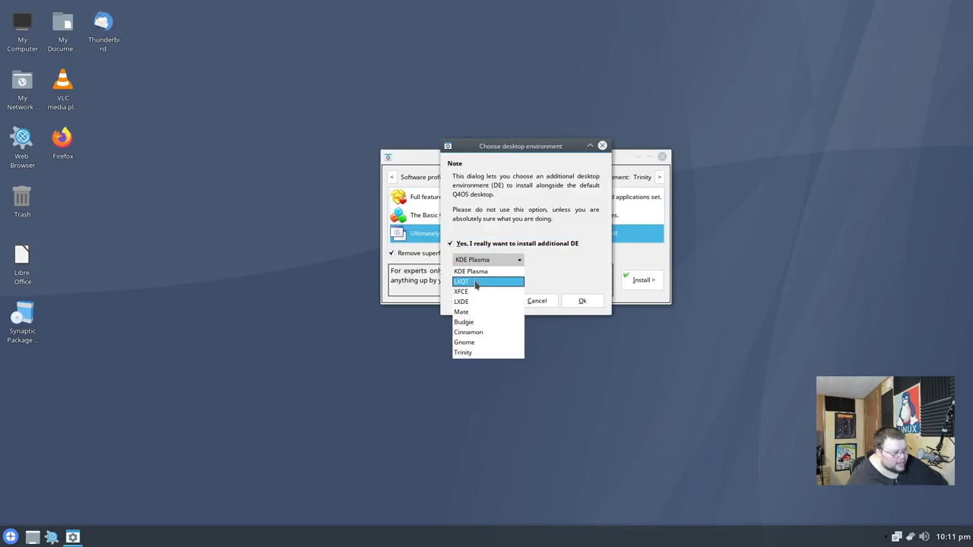
pyautogui.click(491, 272)
pyautogui.click(586, 301)
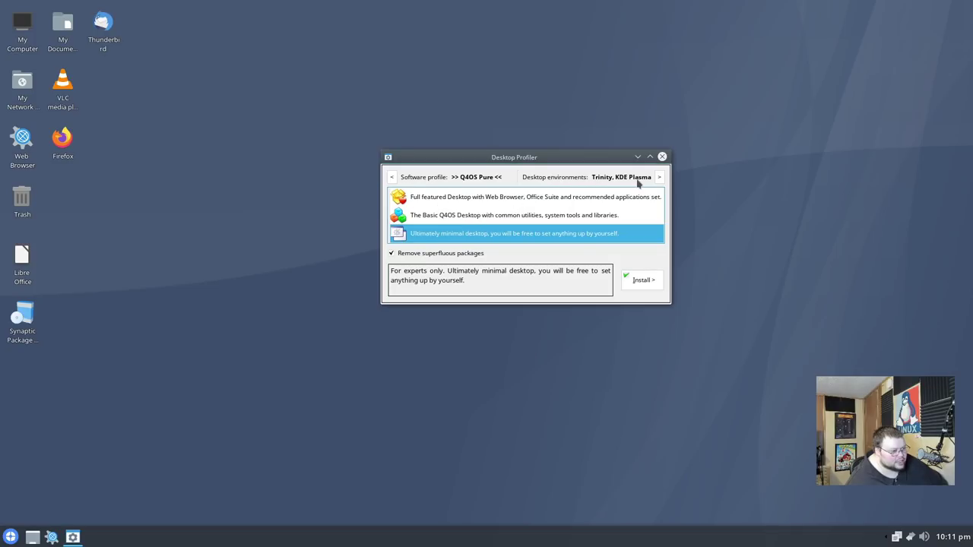
# - Select the Full featured Q4OS Desktop profile, close the Desktop Profiler, and shift the Welcome screen right
pyautogui.click(473, 202)
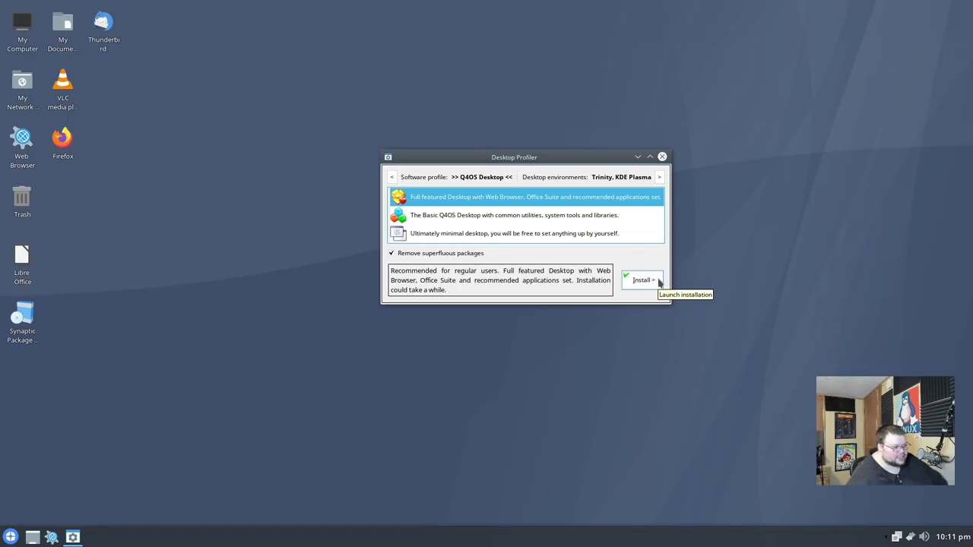
pyautogui.click(662, 156)
pyautogui.moveTo(505, 118)
pyautogui.mouseDown()
pyautogui.moveTo(553, 120)
pyautogui.moveTo(517, 112)
pyautogui.mouseUp()
pyautogui.click(520, 270)
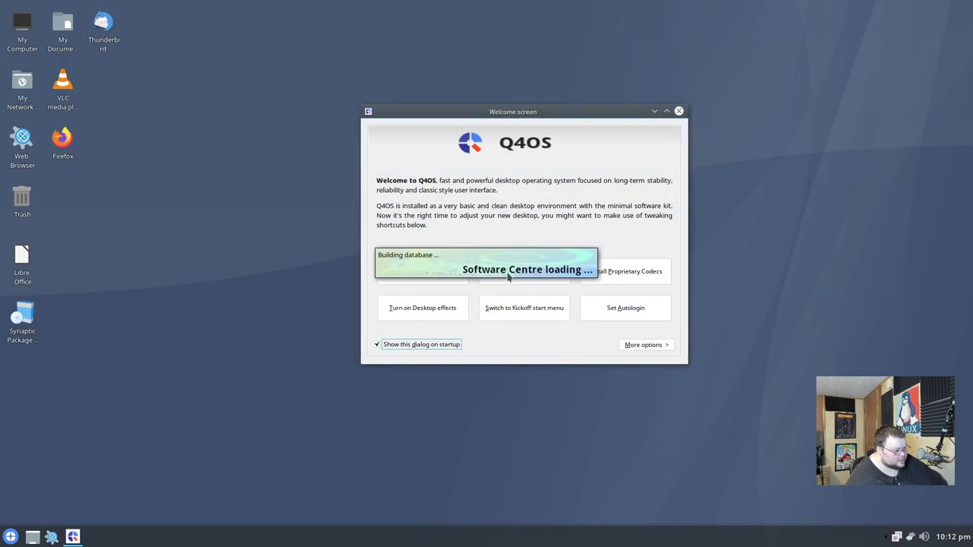
pyautogui.moveTo(222, 286); pyautogui.dragTo(295, 146)
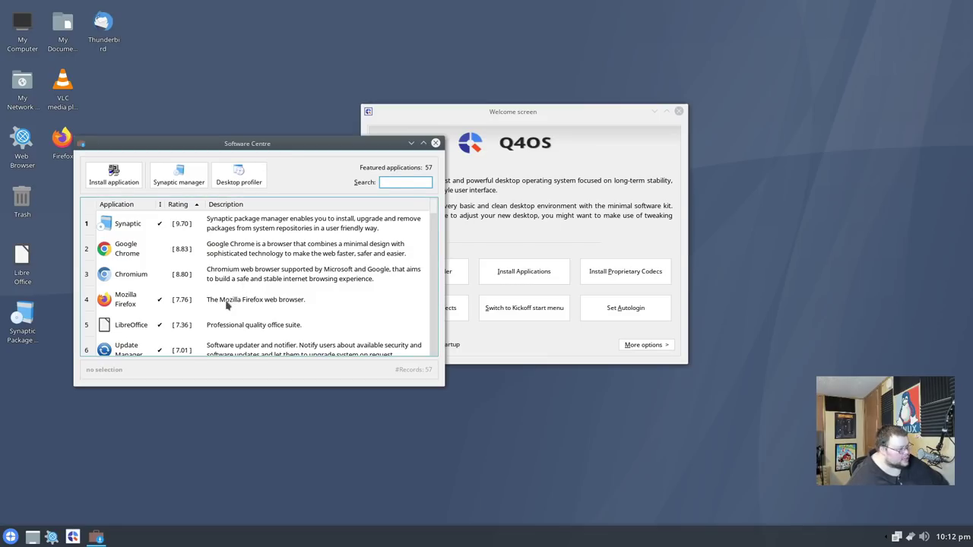
pyautogui.scroll(-8, 238, 297)
pyautogui.scroll(-6, 277, 302)
pyautogui.scroll(-3, 278, 302)
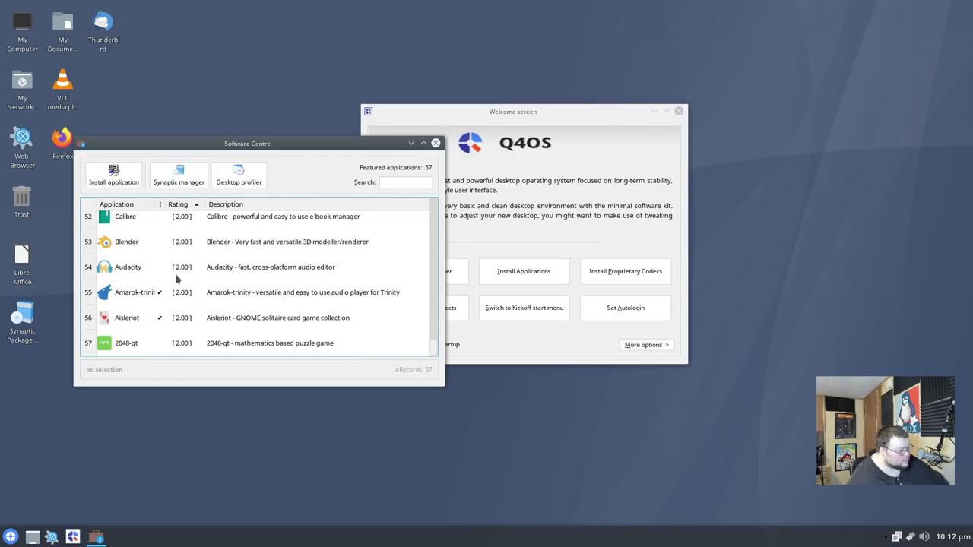
pyautogui.scroll(10, 251, 291)
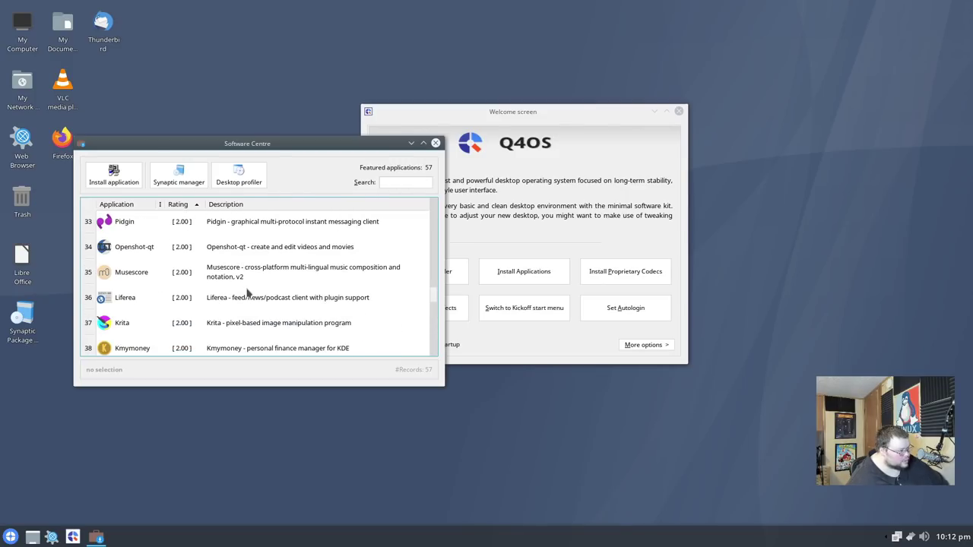
pyautogui.scroll(2, 247, 293)
pyautogui.scroll(-4, 245, 292)
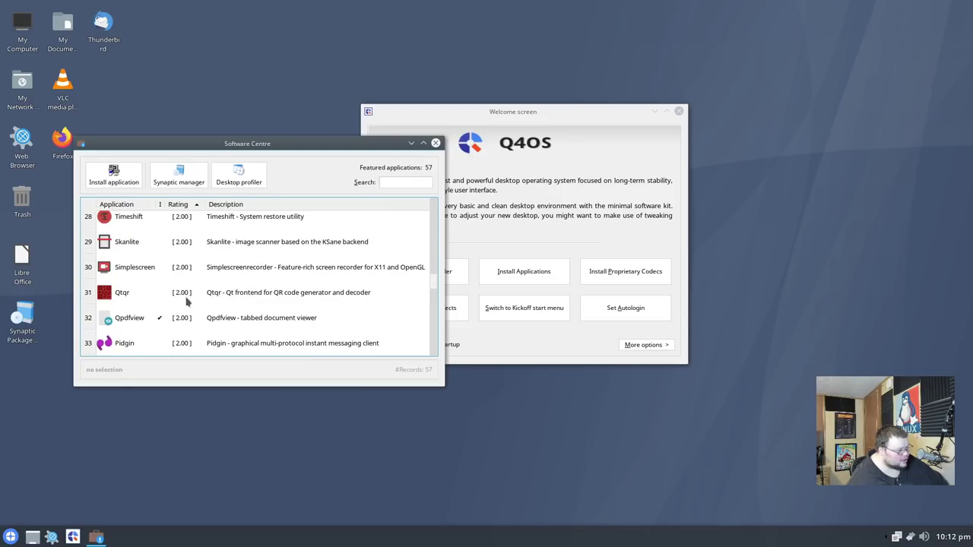
pyautogui.scroll(9, 184, 298)
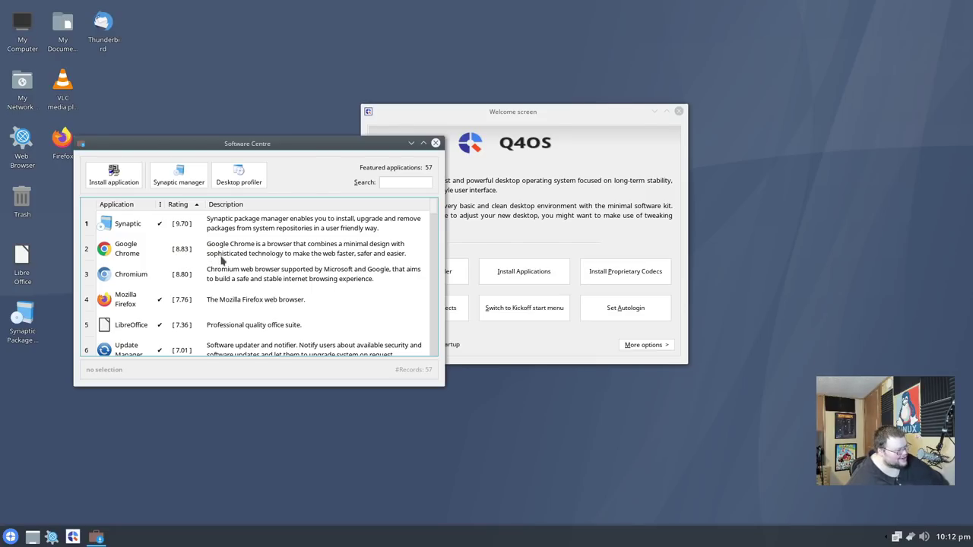
pyautogui.scroll(-2, 231, 258)
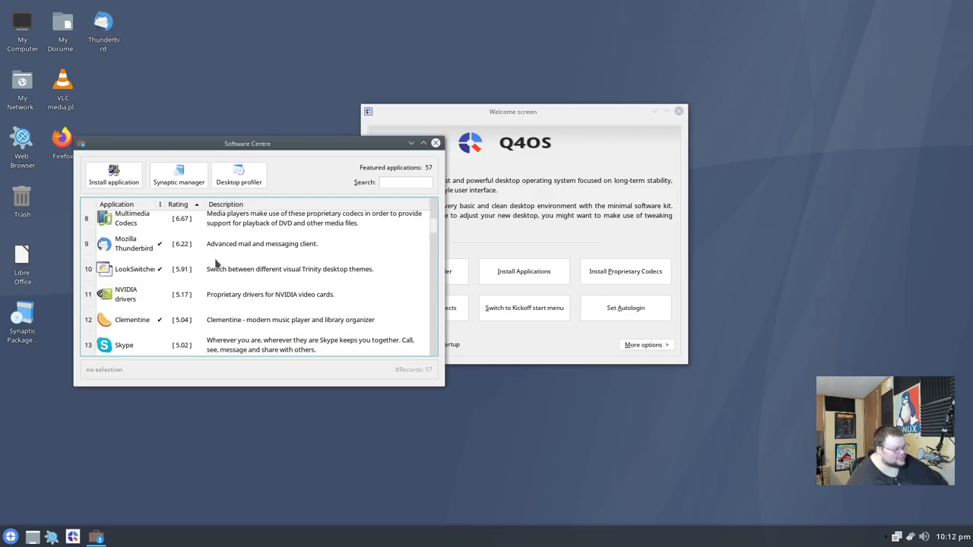
pyautogui.doubleClick(216, 262)
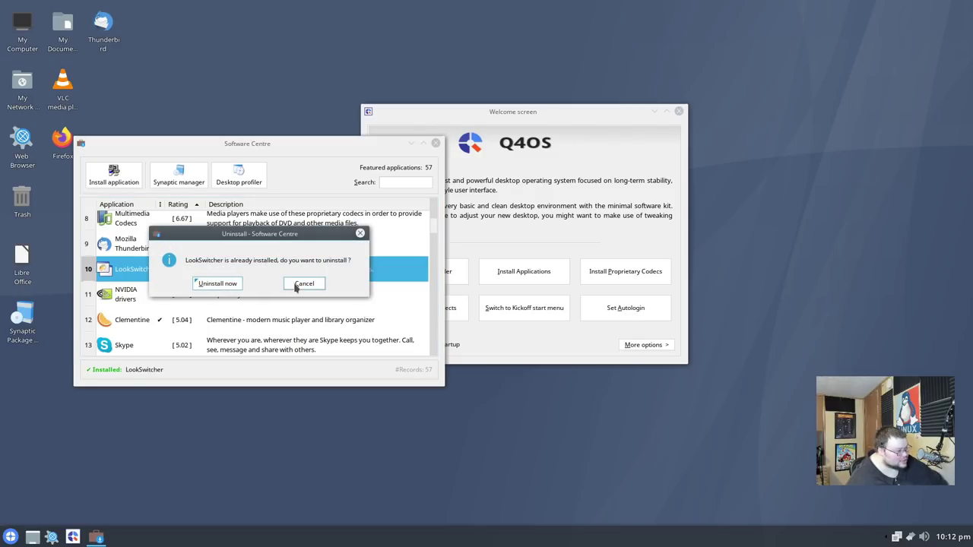
pyautogui.click(302, 285)
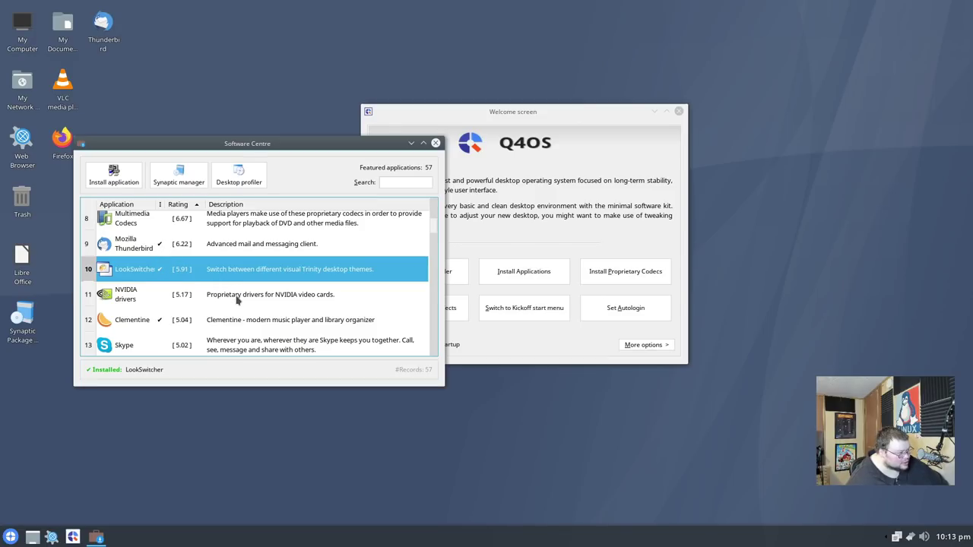
pyautogui.click(141, 296)
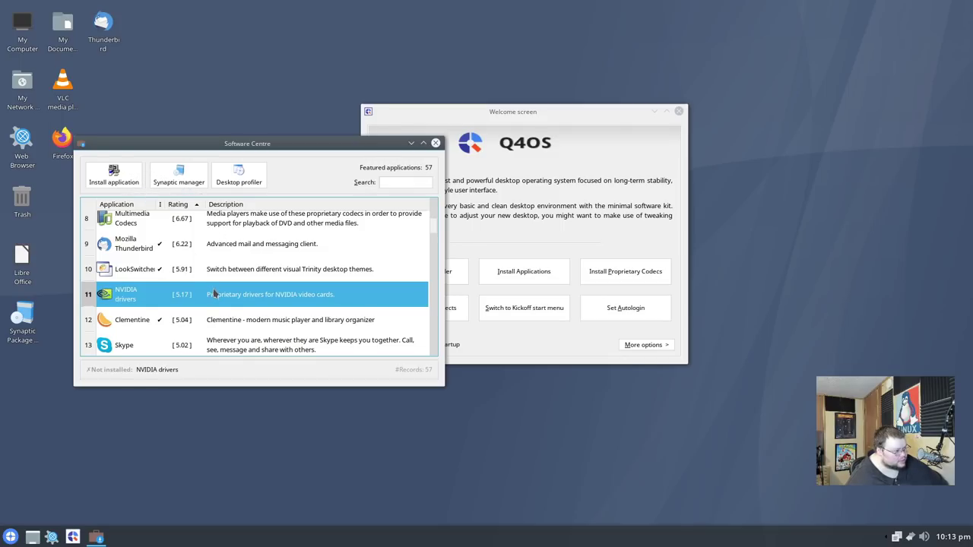
pyautogui.click(239, 319)
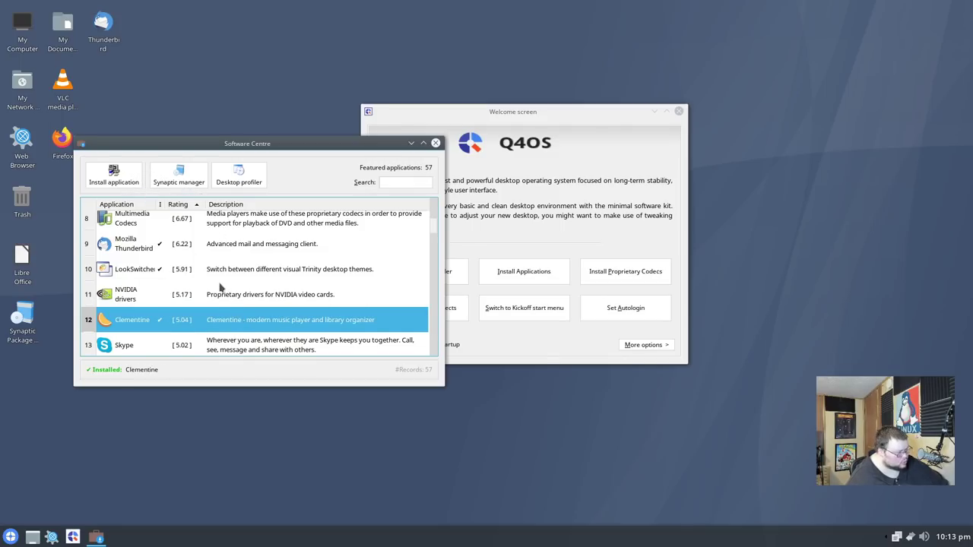
pyautogui.click(222, 295)
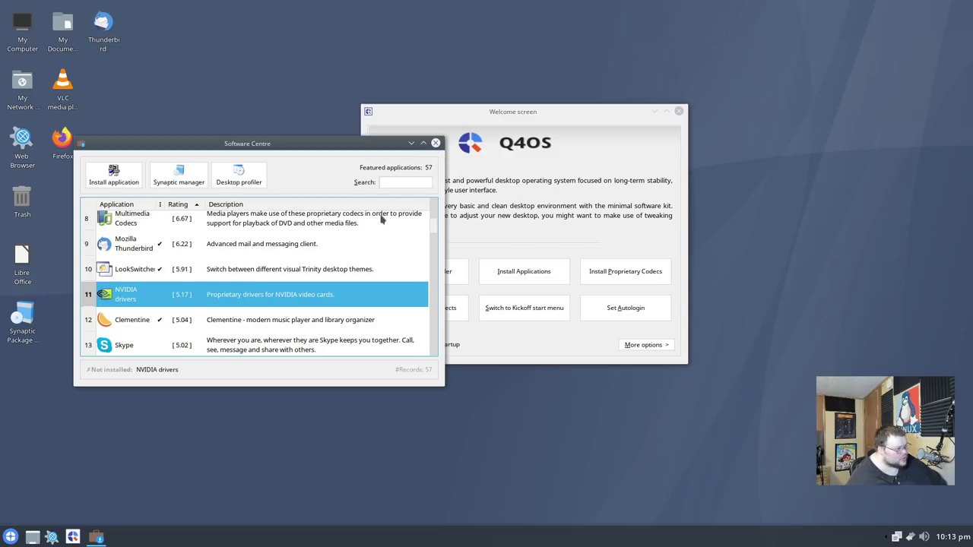
pyautogui.click(435, 144)
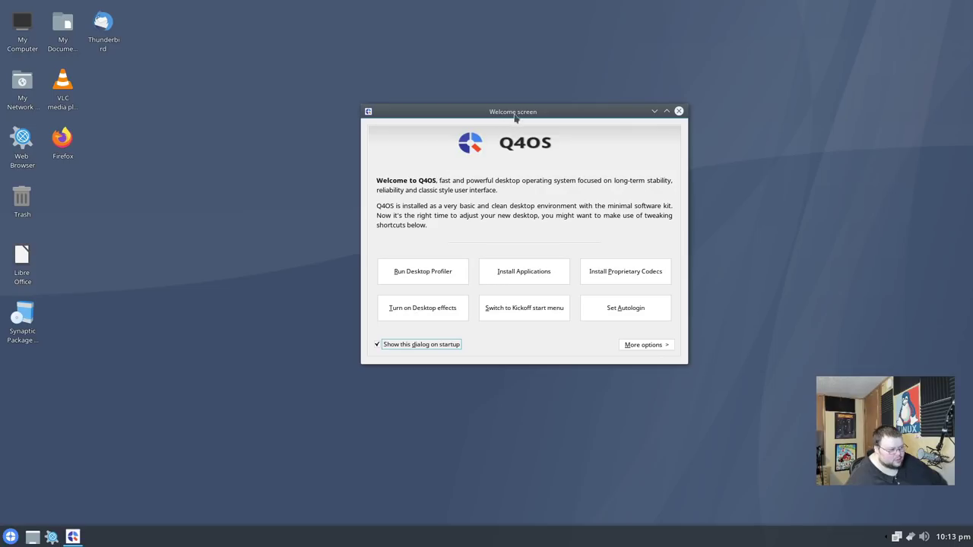
# - Reposition the Welcome screen, then turn desktop effects ON and acknowledge the notice
pyautogui.moveTo(517, 114); pyautogui.dragTo(471, 117)
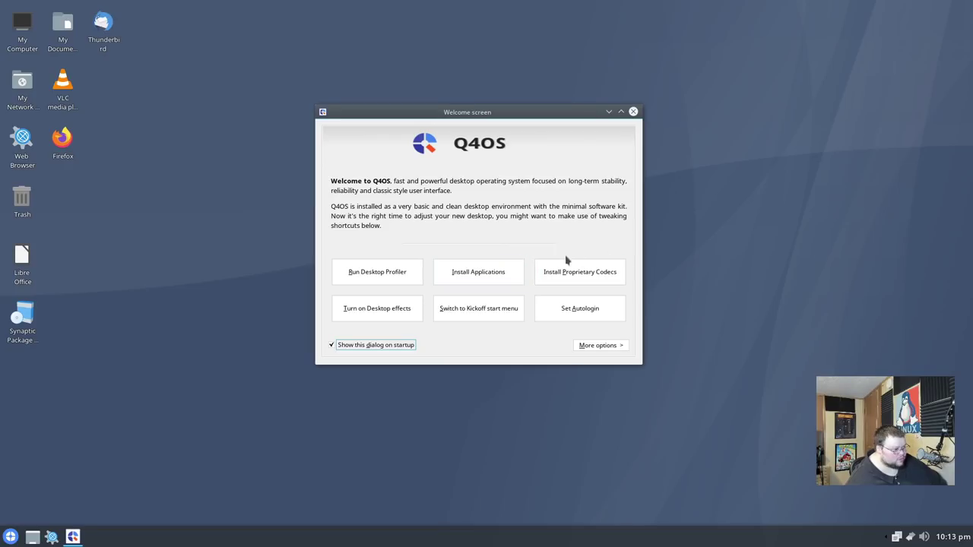
pyautogui.moveTo(481, 109); pyautogui.dragTo(455, 112)
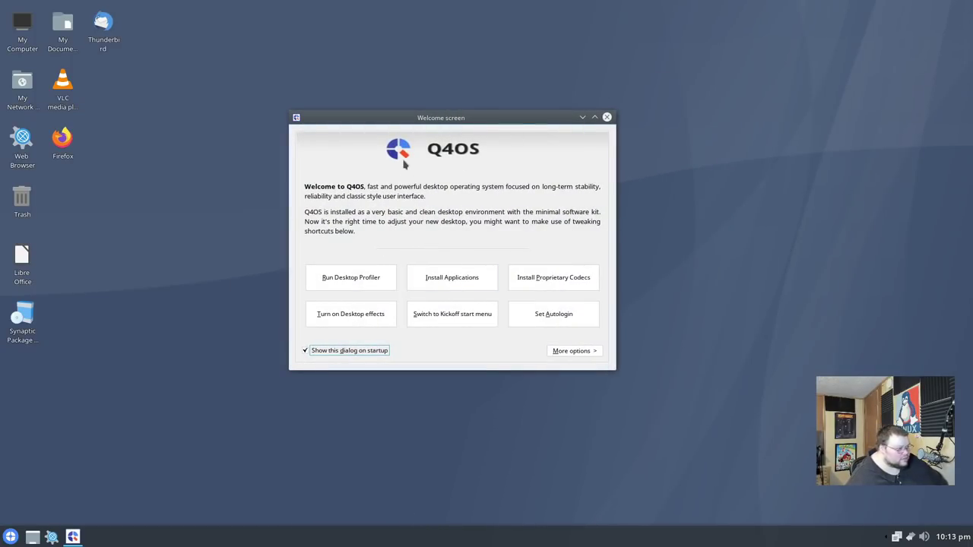
pyautogui.moveTo(437, 120); pyautogui.dragTo(454, 121)
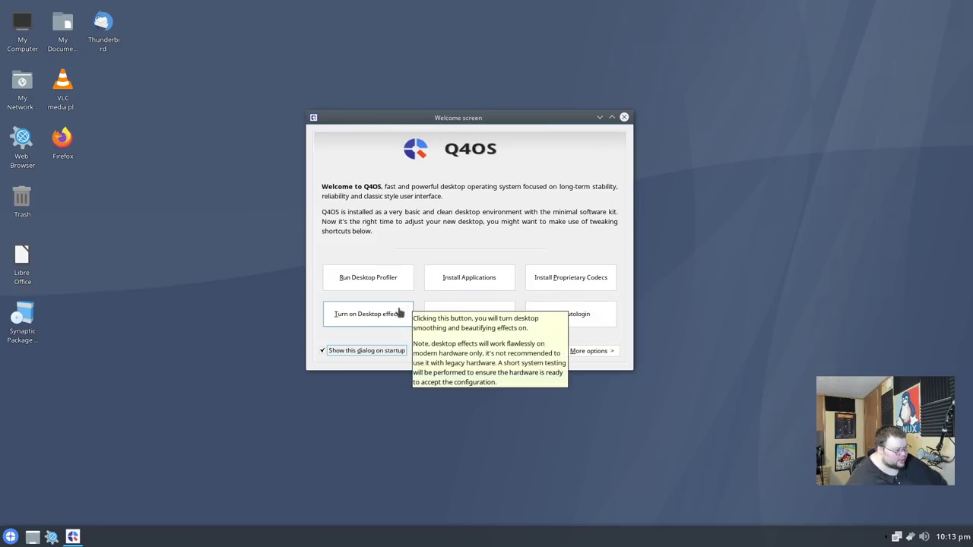
pyautogui.click(369, 323)
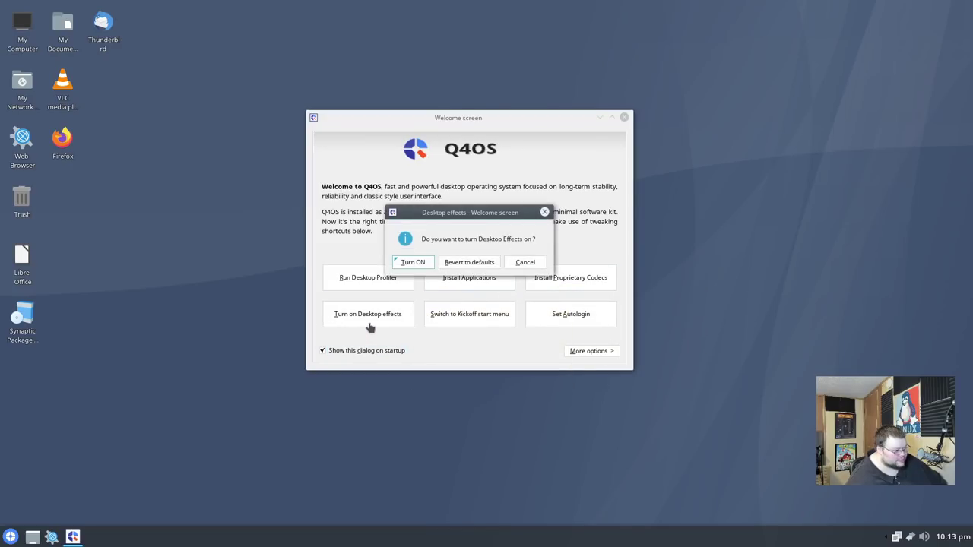
pyautogui.click(421, 263)
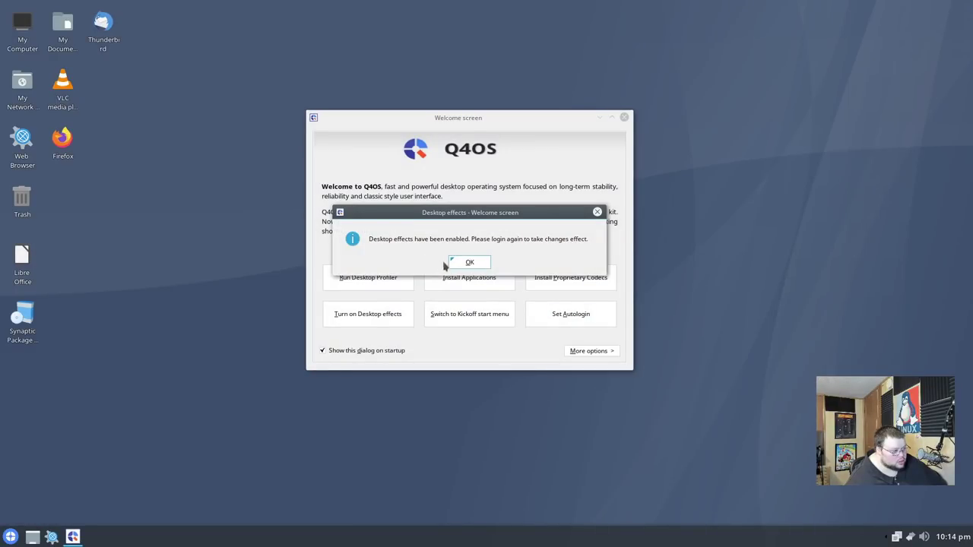
pyautogui.click(469, 261)
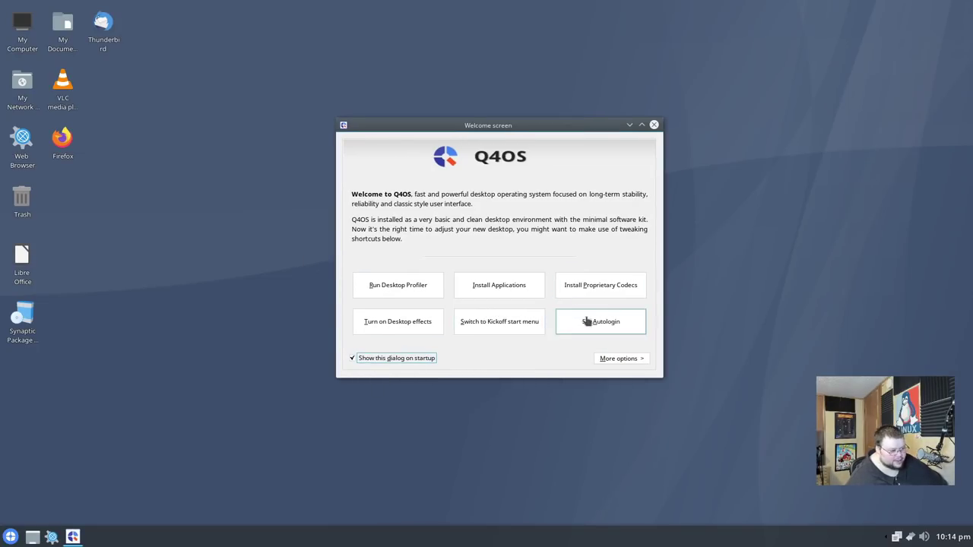
# - Switch the start menu to the KickOff style and apply it
pyautogui.click(11, 538)
pyautogui.click(503, 322)
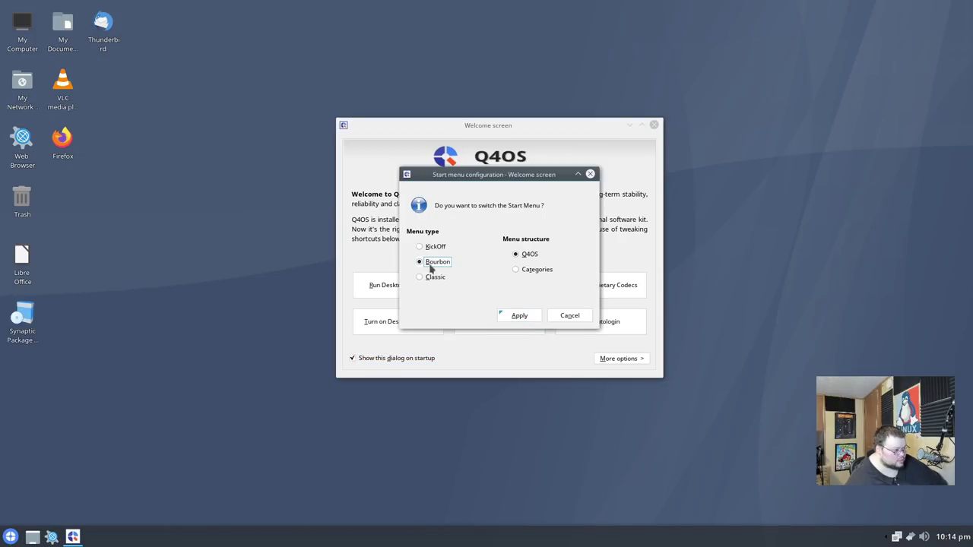
pyautogui.click(10, 538)
pyautogui.click(11, 538)
pyautogui.click(419, 247)
pyautogui.click(519, 316)
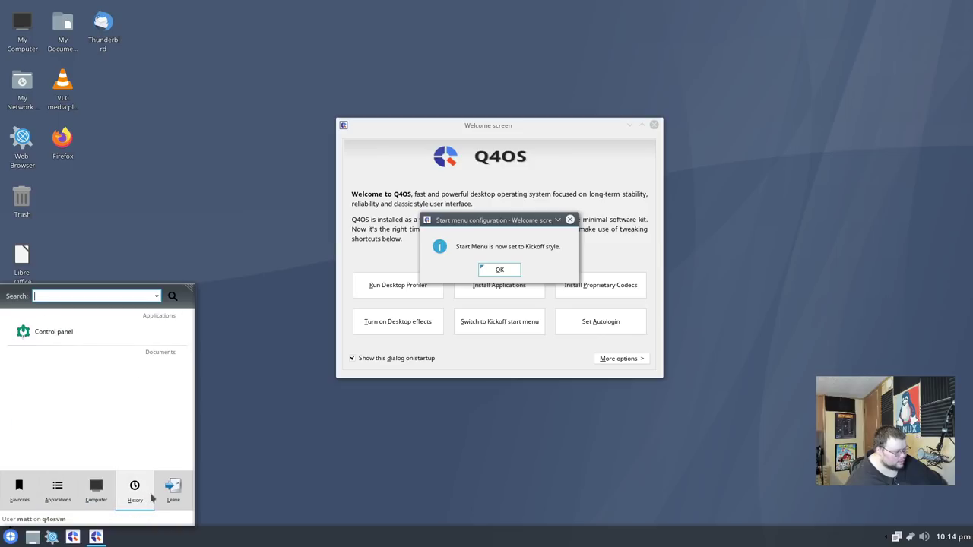
pyautogui.moveTo(42, 498)
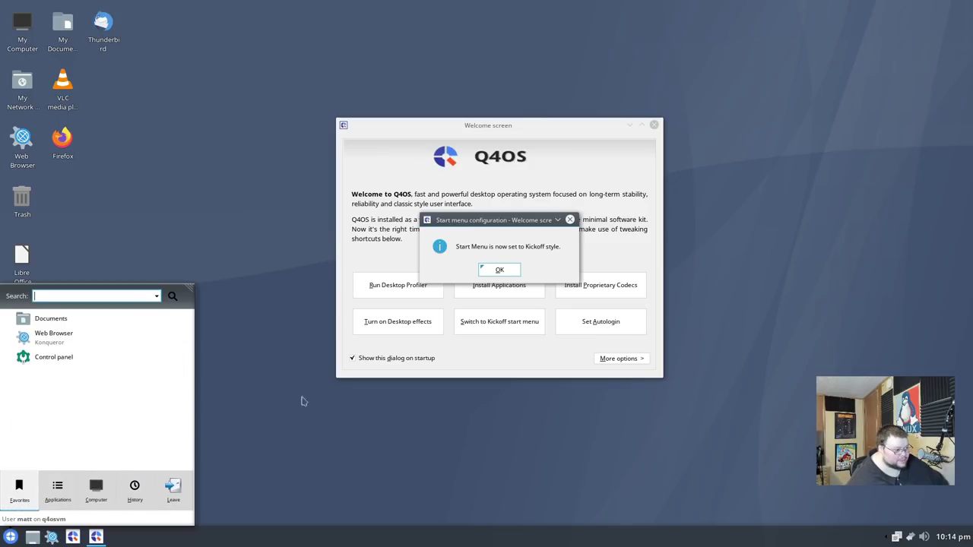
pyautogui.click(508, 271)
# - Set the start menu back to Classic style and show the welcome screen's More options
pyautogui.click(501, 272)
pyautogui.click(502, 317)
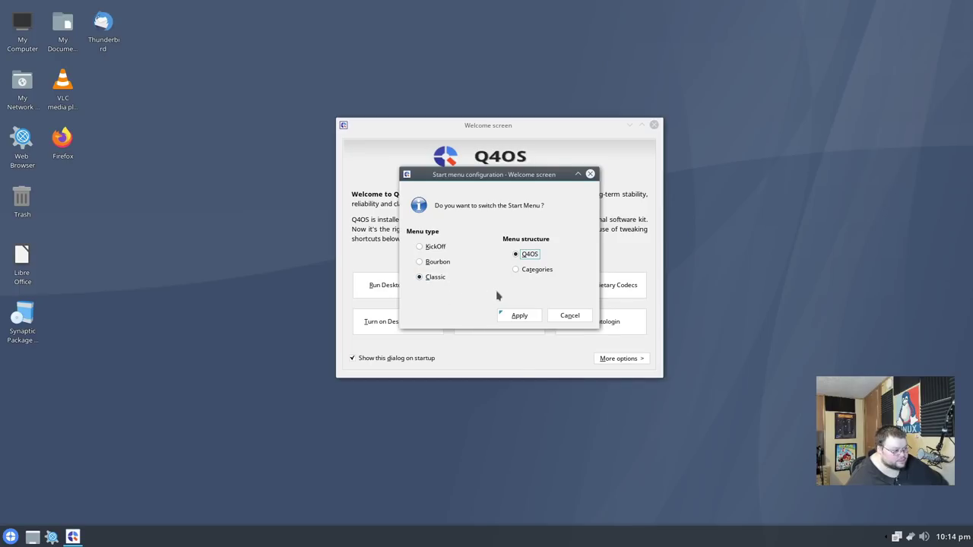
pyautogui.click(519, 316)
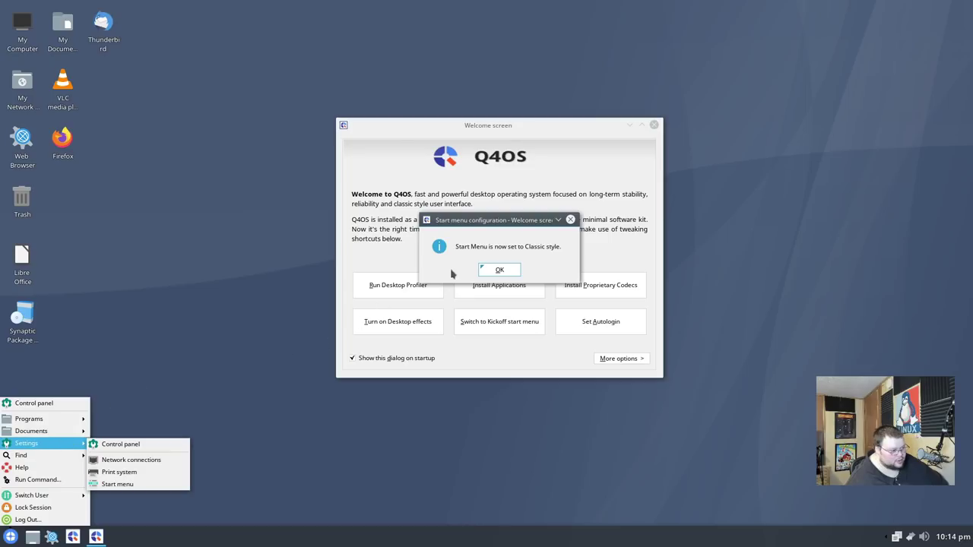
pyautogui.click(494, 272)
pyautogui.click(629, 359)
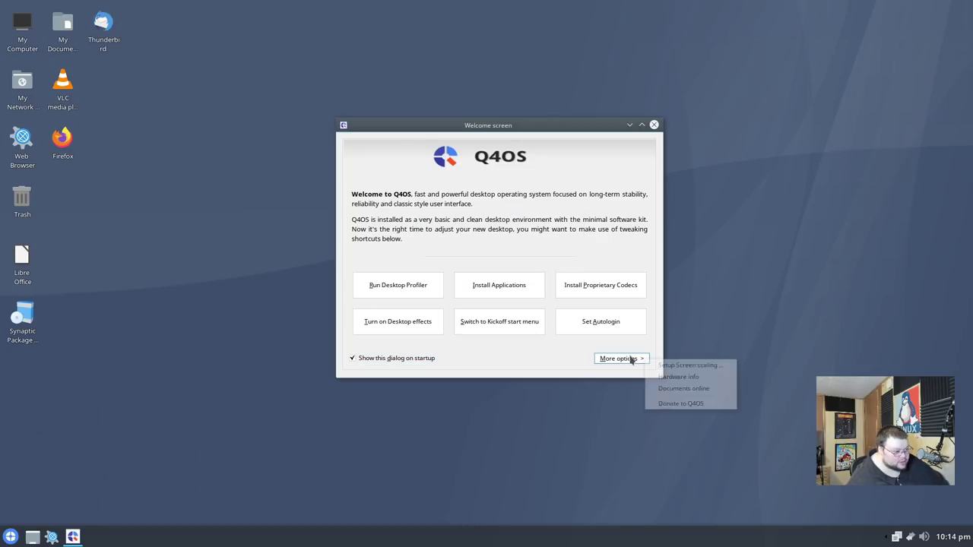
# - View the Hardware info summary, then close its window
pyautogui.click(703, 381)
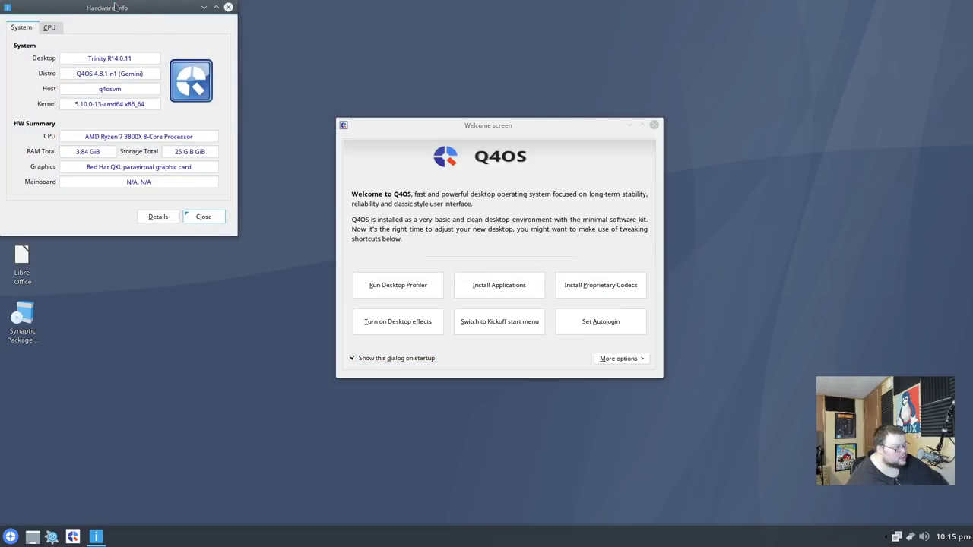
pyautogui.moveTo(114, 7); pyautogui.dragTo(233, 94)
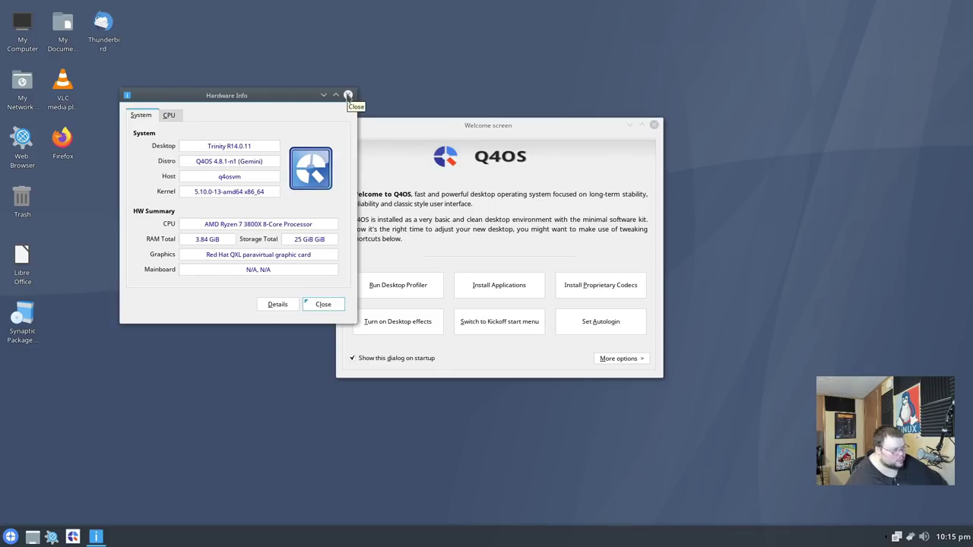
pyautogui.click(348, 95)
# - Dismiss the More options list and close the Welcome screen
pyautogui.click(623, 358)
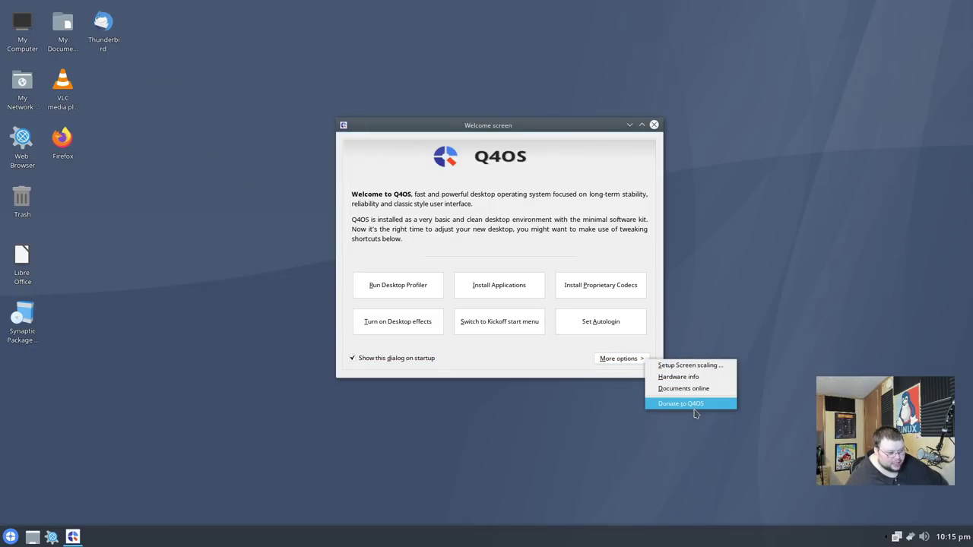
pyautogui.click(600, 150)
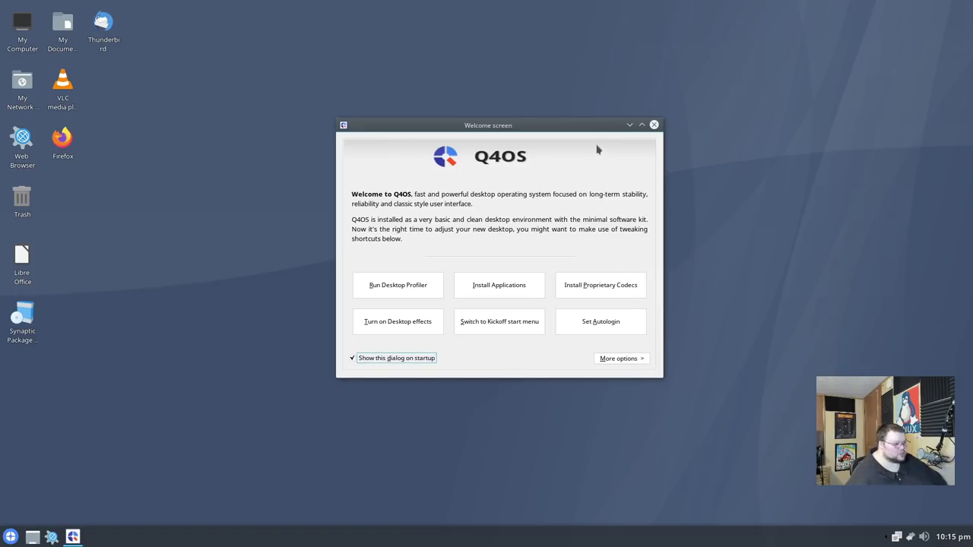
pyautogui.click(654, 125)
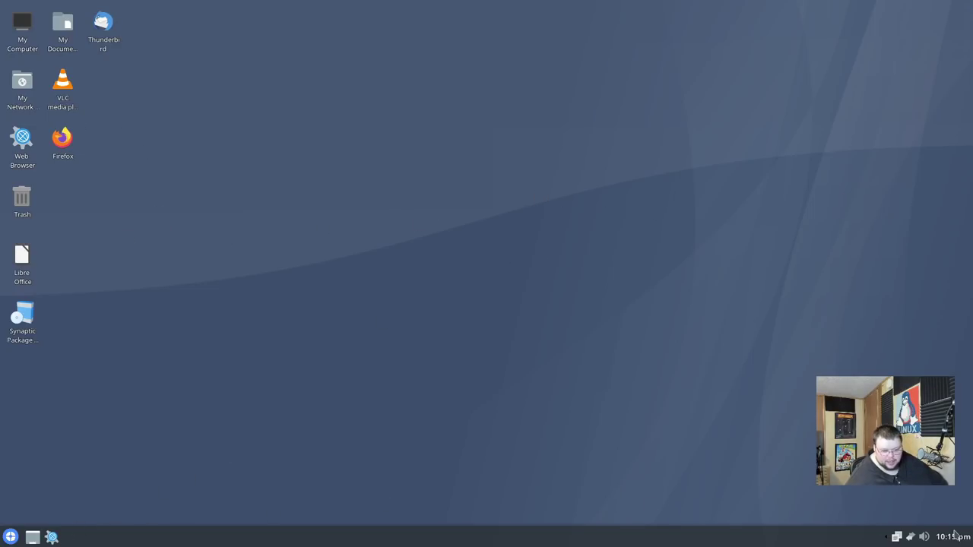
pyautogui.moveTo(951, 542)
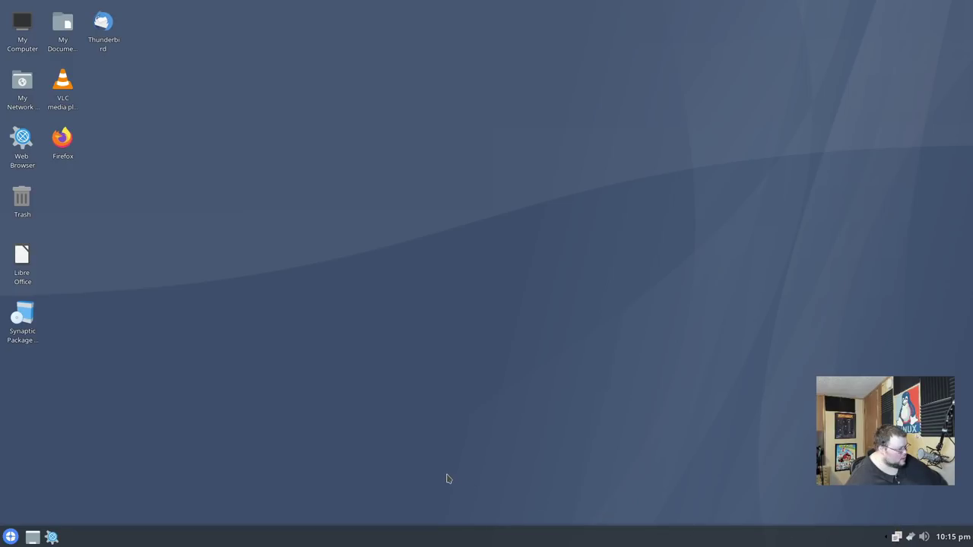
pyautogui.click(52, 538)
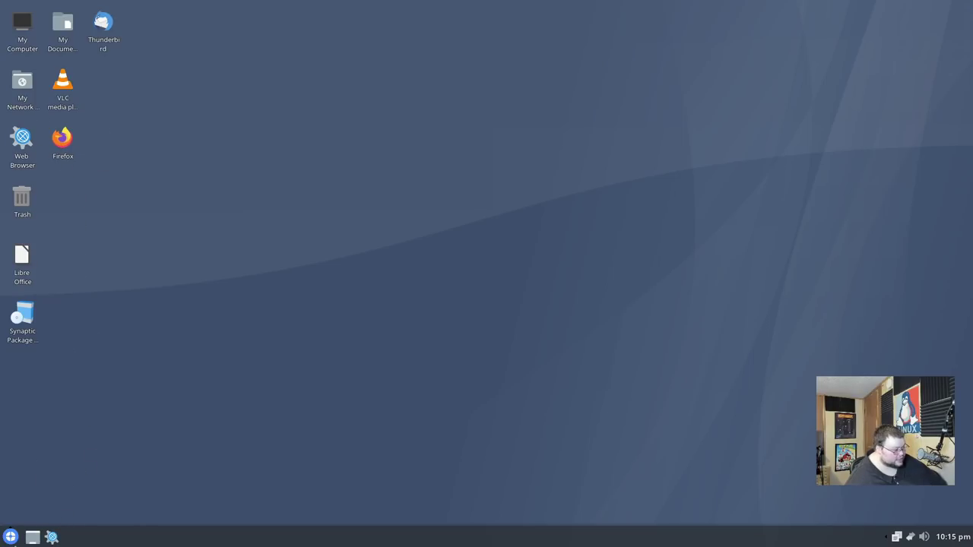
# - Launch Konsole from the start menu and move its window toward the centre
pyautogui.click(10, 538)
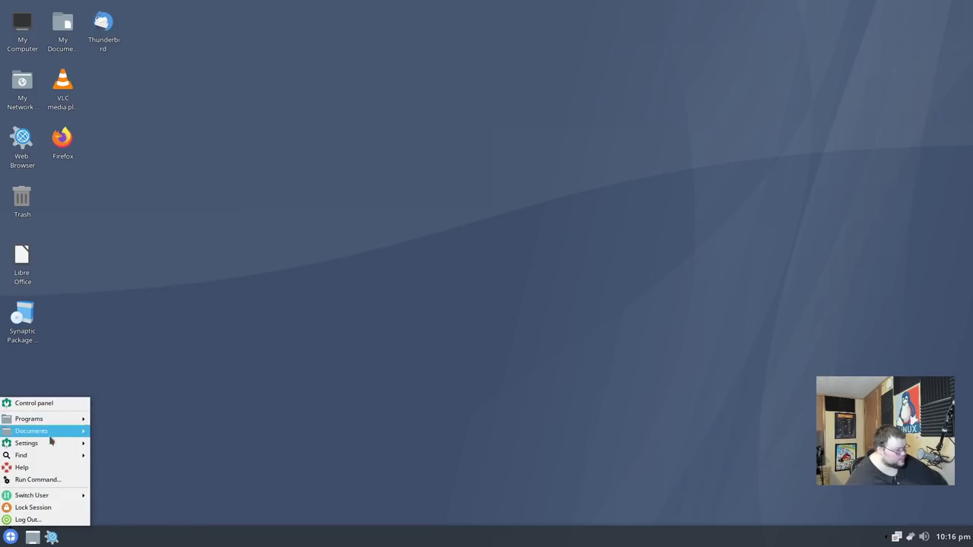
pyautogui.click(233, 226)
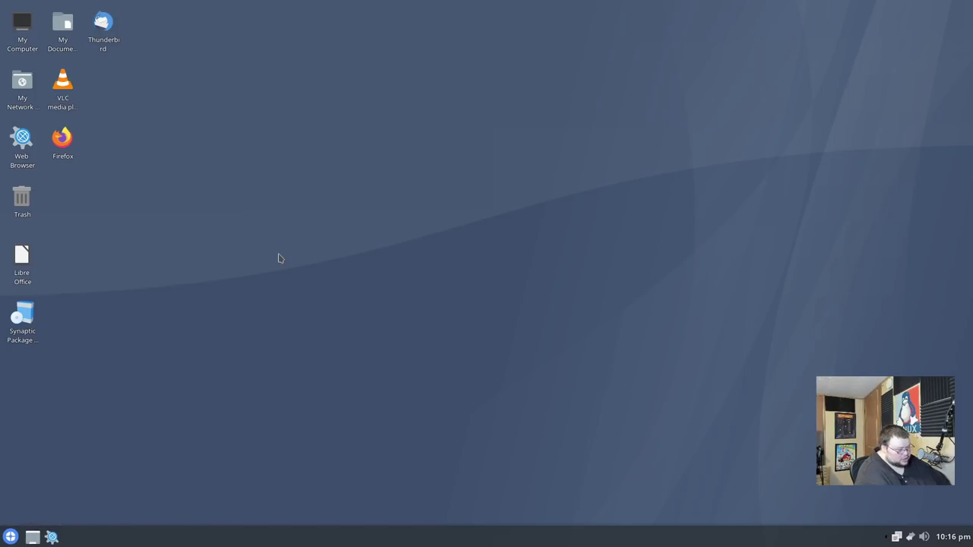
pyautogui.click(11, 537)
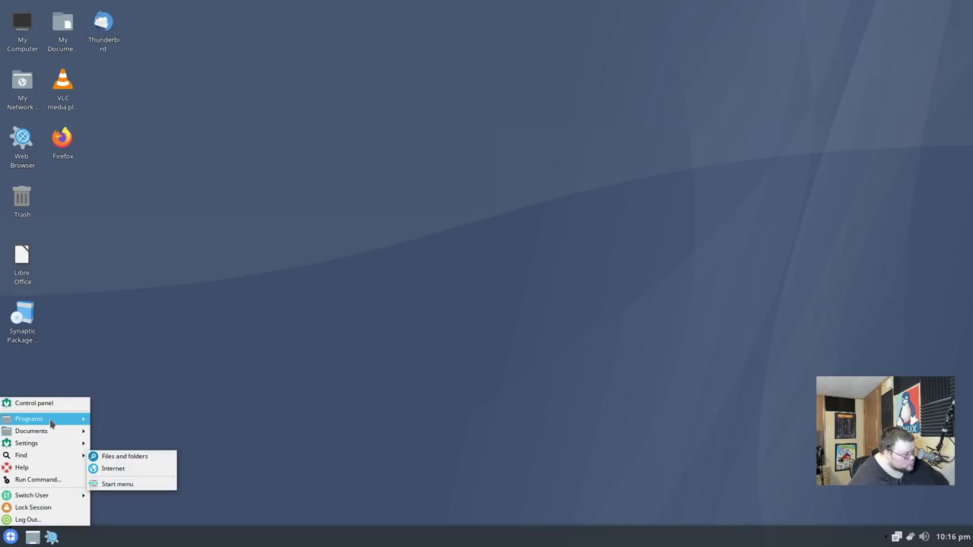
pyautogui.moveTo(65, 423)
pyautogui.click(111, 421)
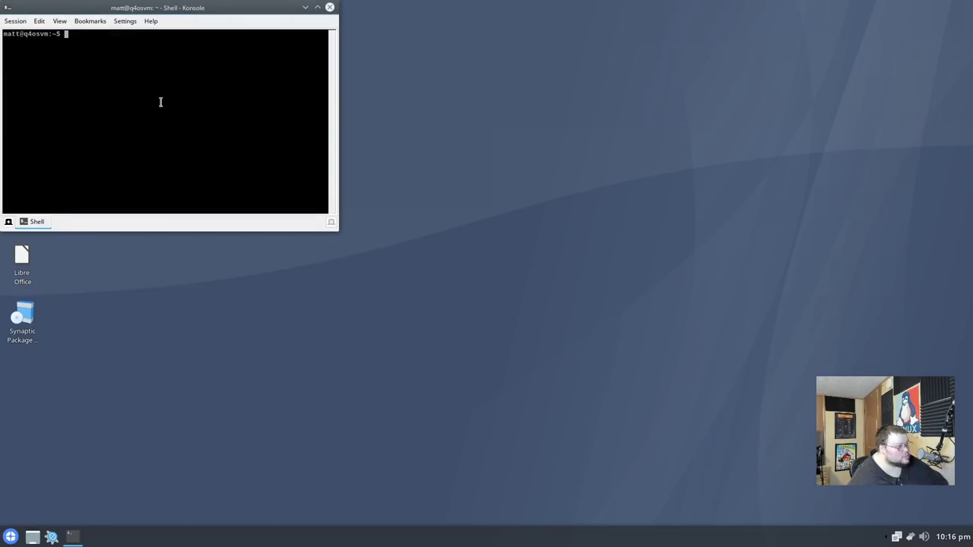
pyautogui.moveTo(219, 7); pyautogui.dragTo(486, 88)
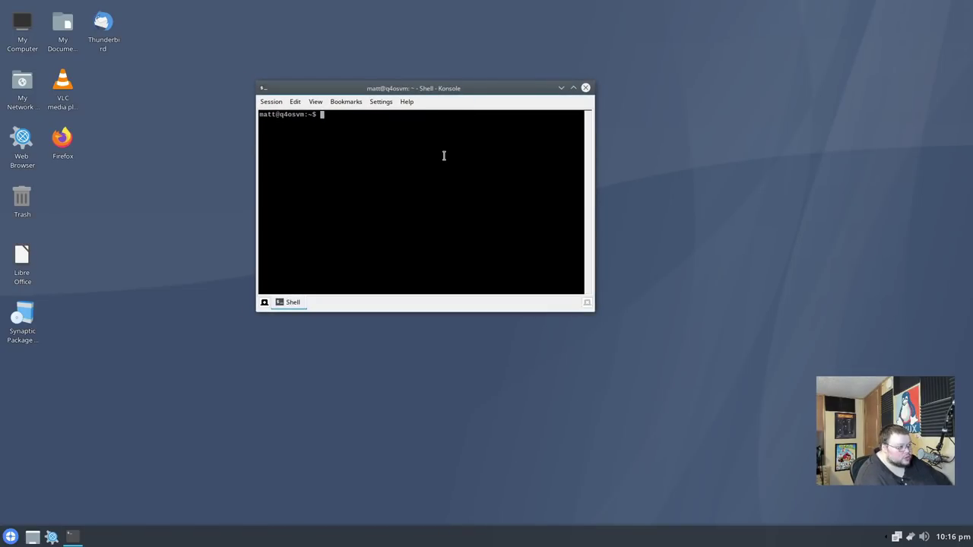
# - Run 'free -m' and highlight the 392 MB used-memory value
pyautogui.write('free -')
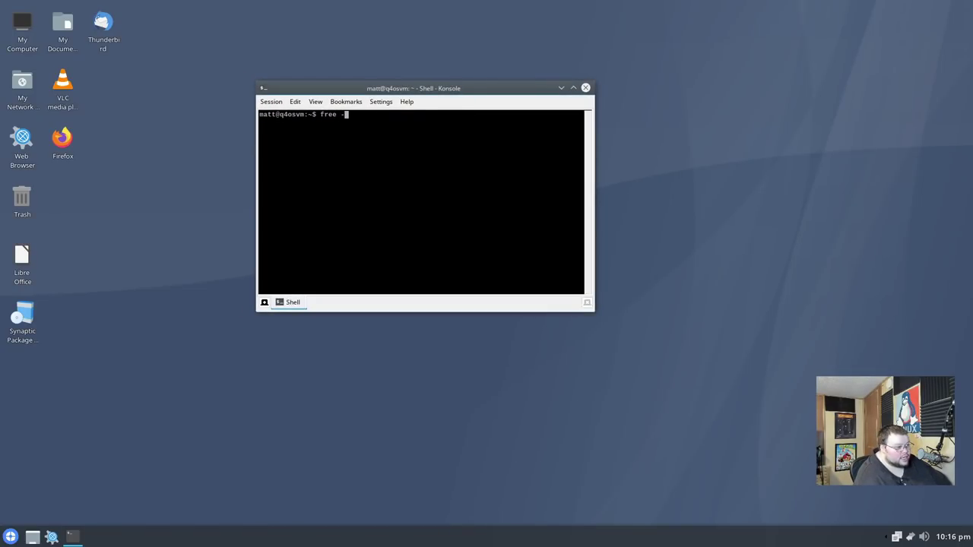
pyautogui.write('m')
pyautogui.press('Return')
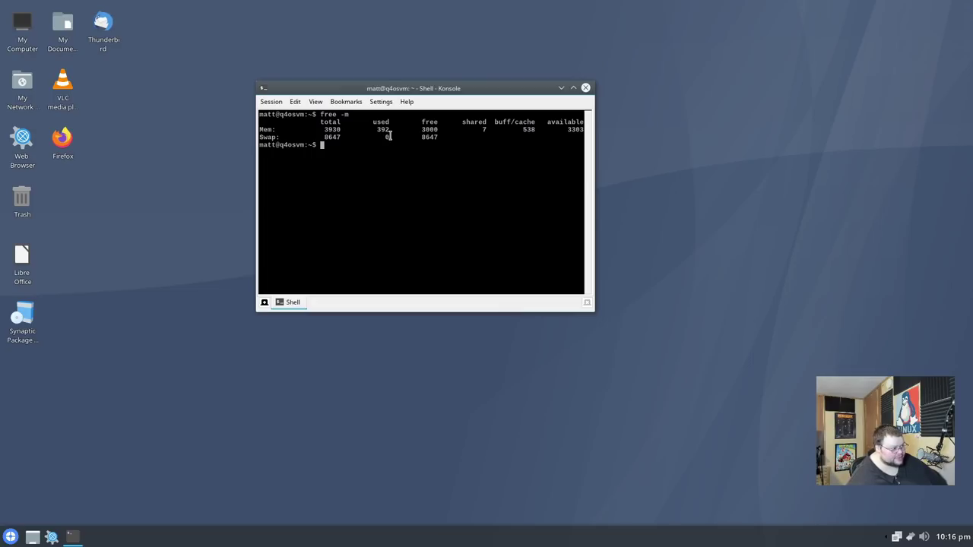
pyautogui.doubleClick(383, 129)
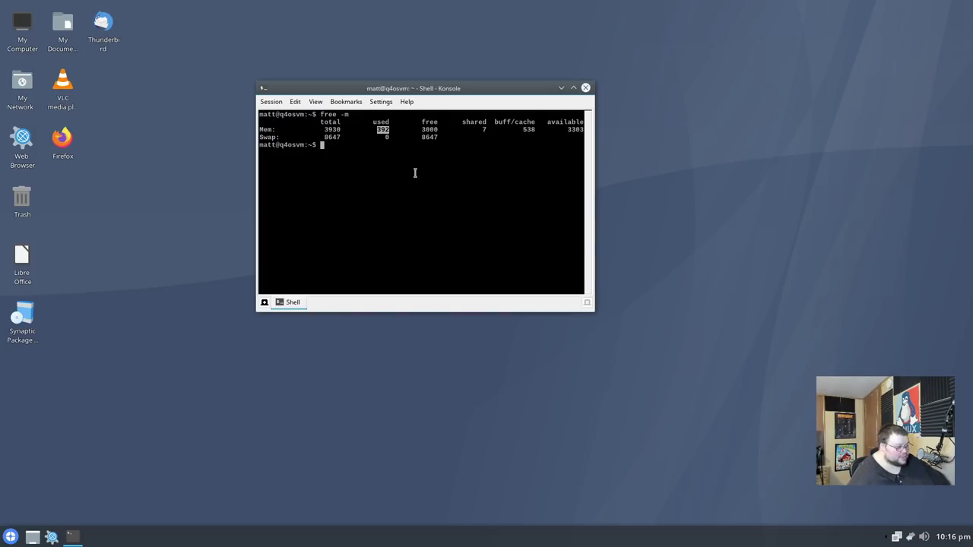
# - Try neofetch, then update and upgrade the system with 'sudo apt update && sudo apt upgrade'
pyautogui.write('neofetch')
pyautogui.press('Return')
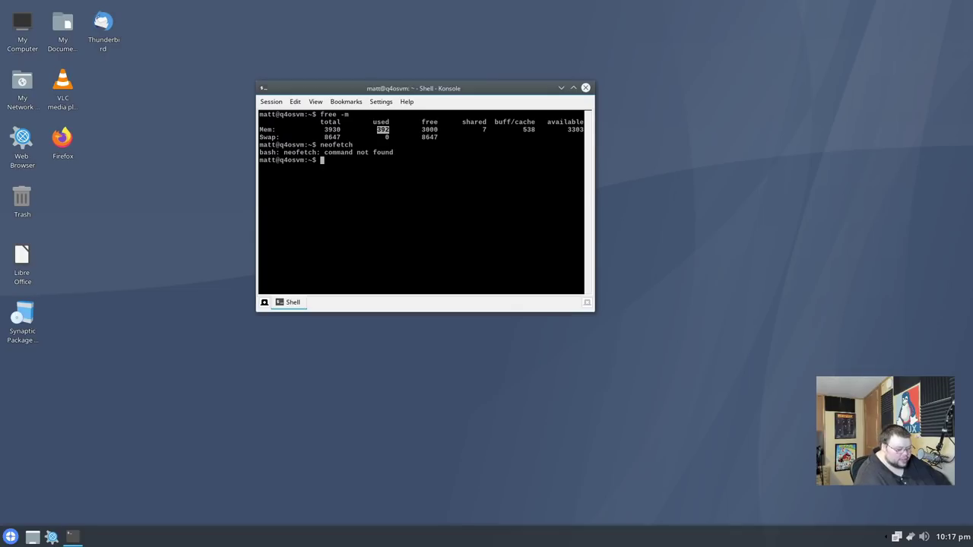
pyautogui.write('sudo')
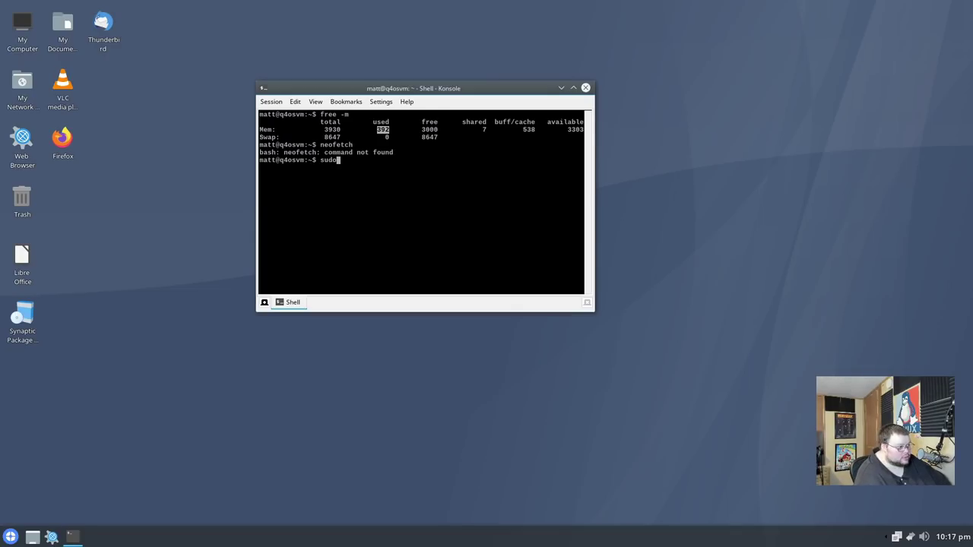
pyautogui.write(' apt update')
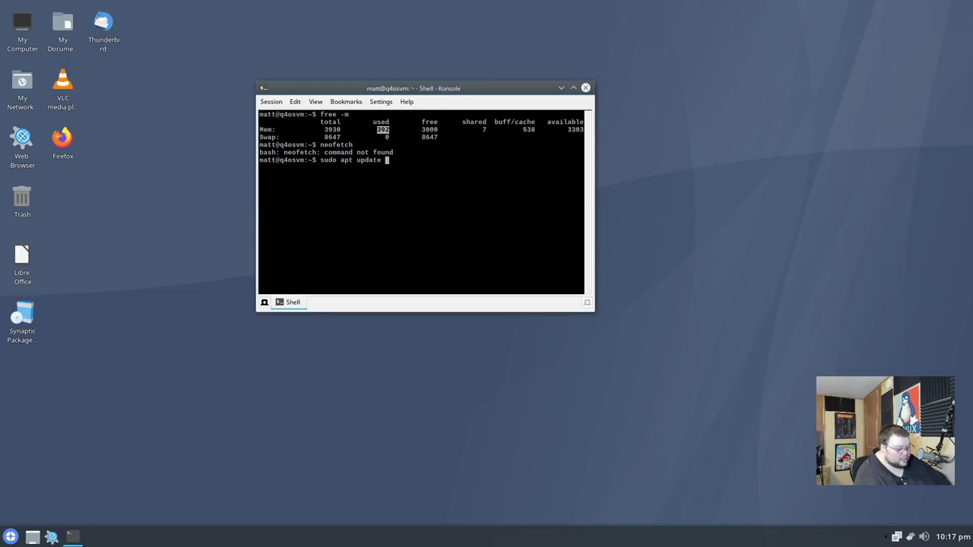
pyautogui.write(' && sudo apt')
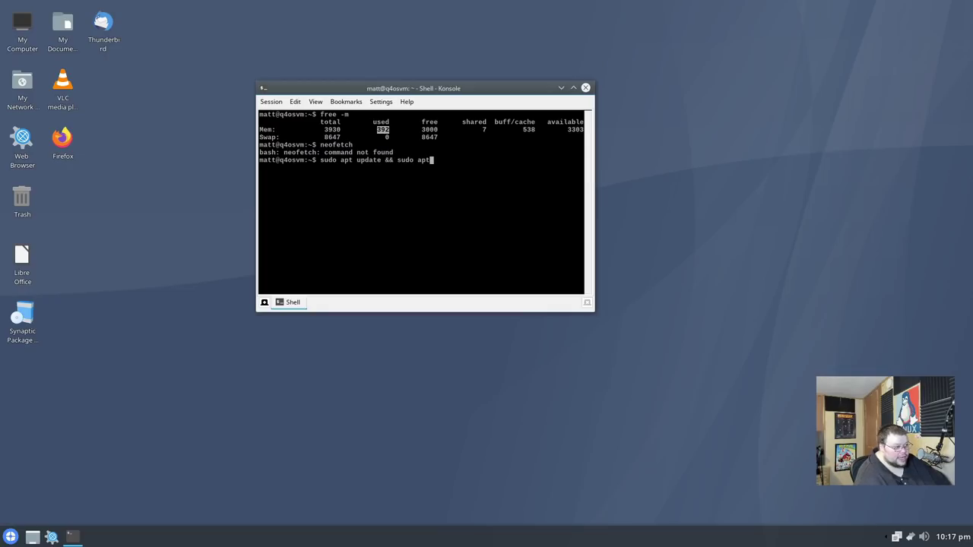
pyautogui.write(' upgrade')
pyautogui.press('Return')
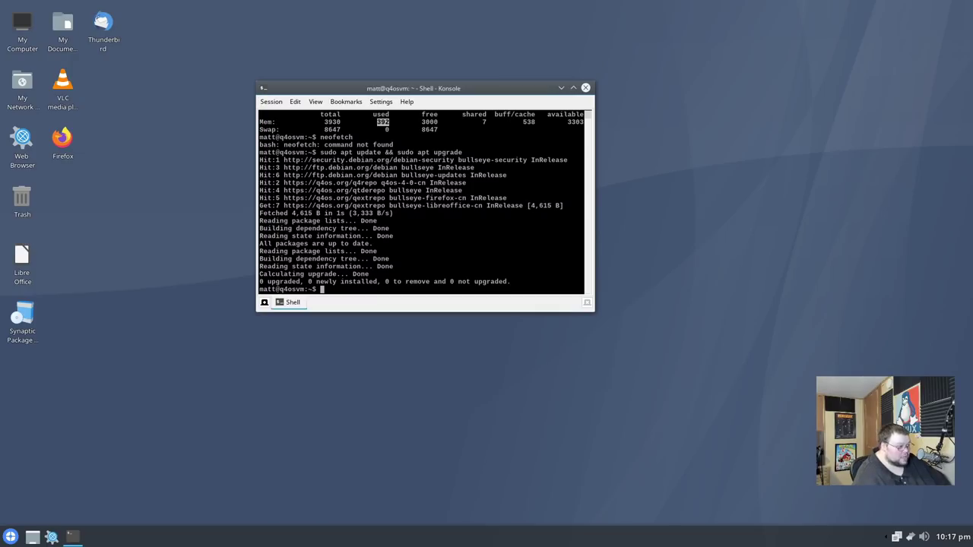
# - Install neofetch with 'sudo apt install neofetch' and run it
pyautogui.write('sudo apt')
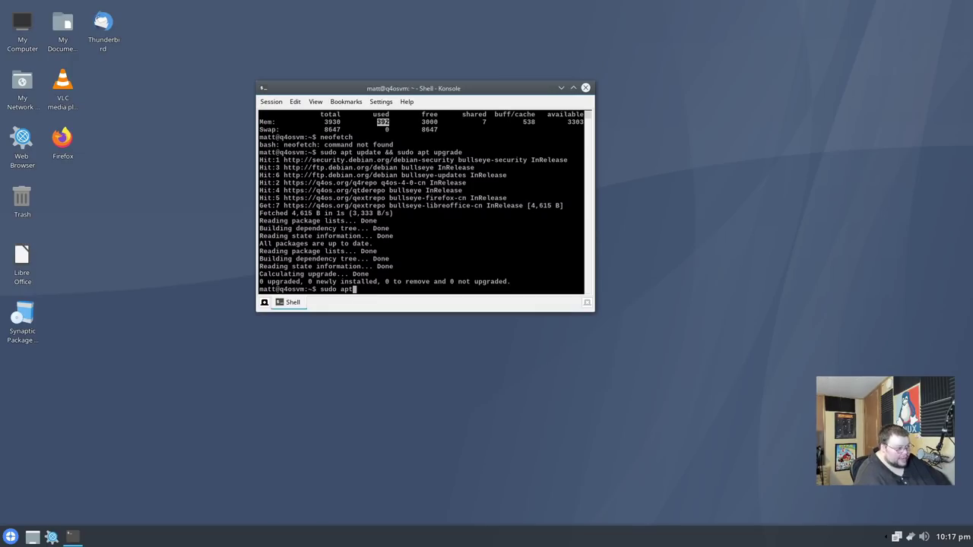
pyautogui.write(' install neofet')
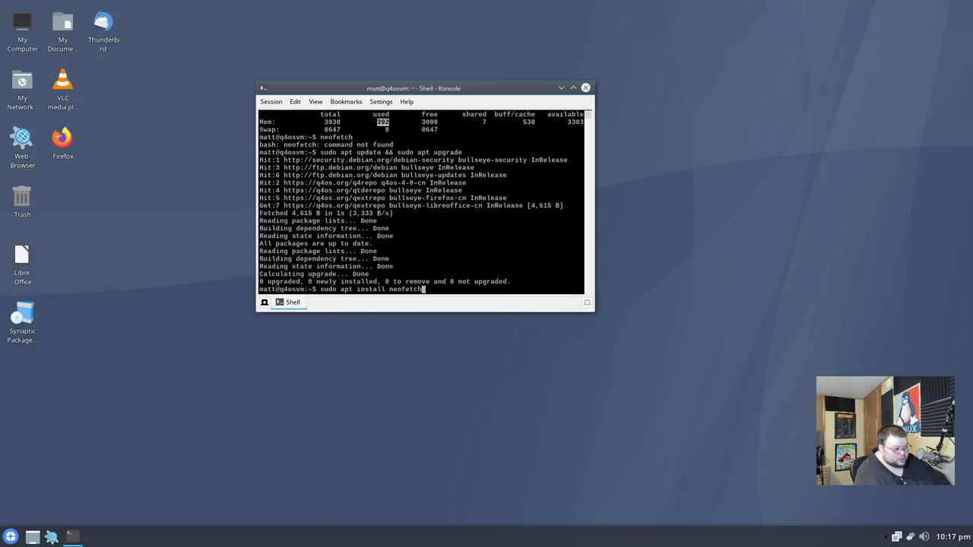
pyautogui.write('ch')
pyautogui.press('Return')
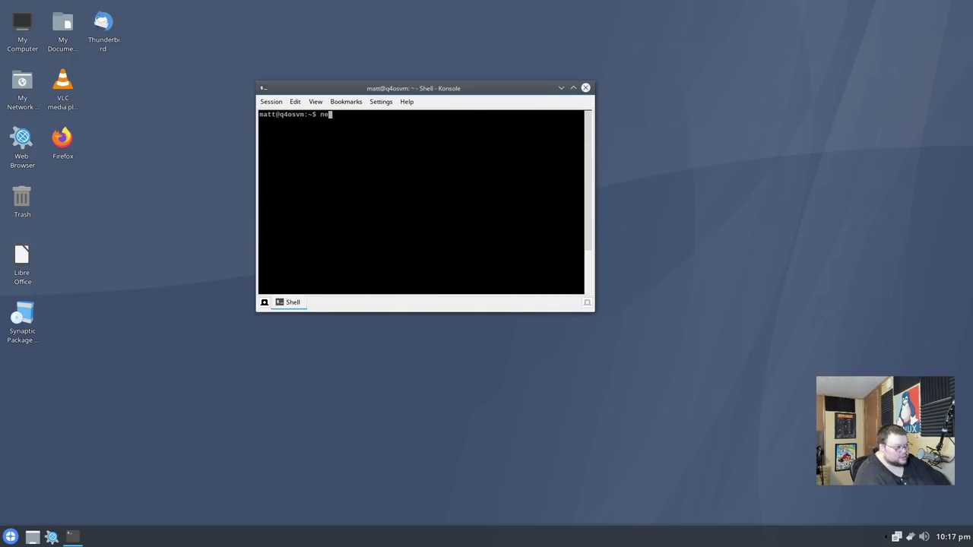
pyautogui.write('neofetch')
pyautogui.press('Return')
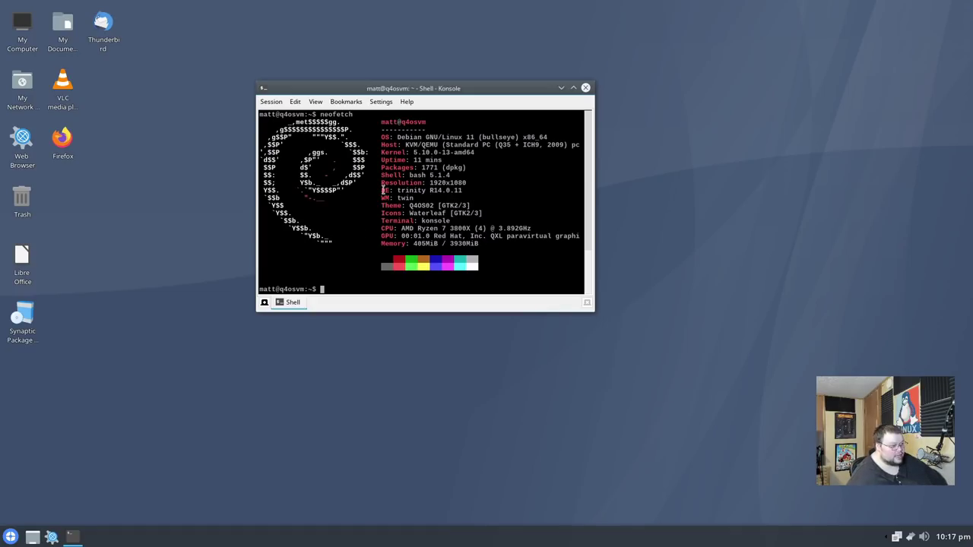
# - Highlight neofetch's Debian OS line, 1771 packages, trinity DE and used memory, then close Konsole
pyautogui.moveTo(401, 137); pyautogui.dragTo(430, 135)
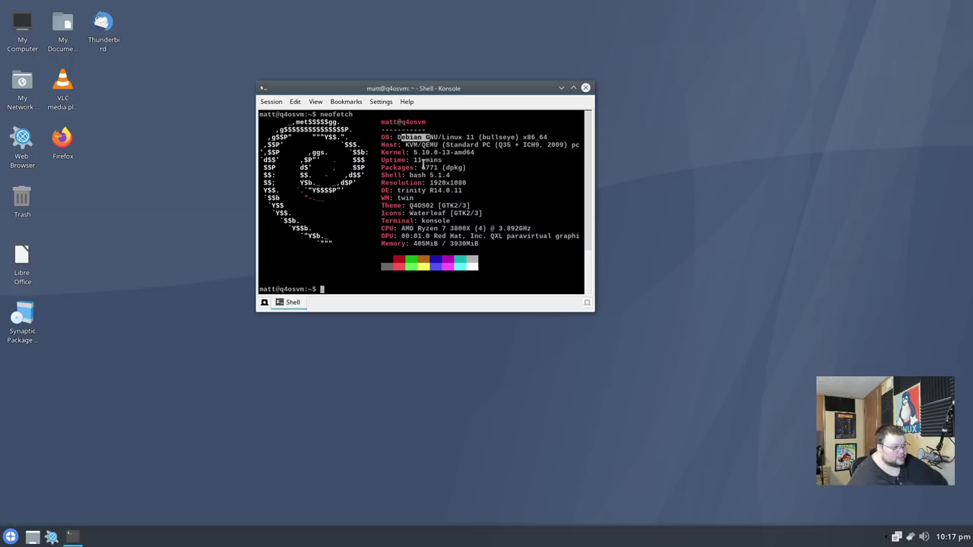
pyautogui.click(413, 154)
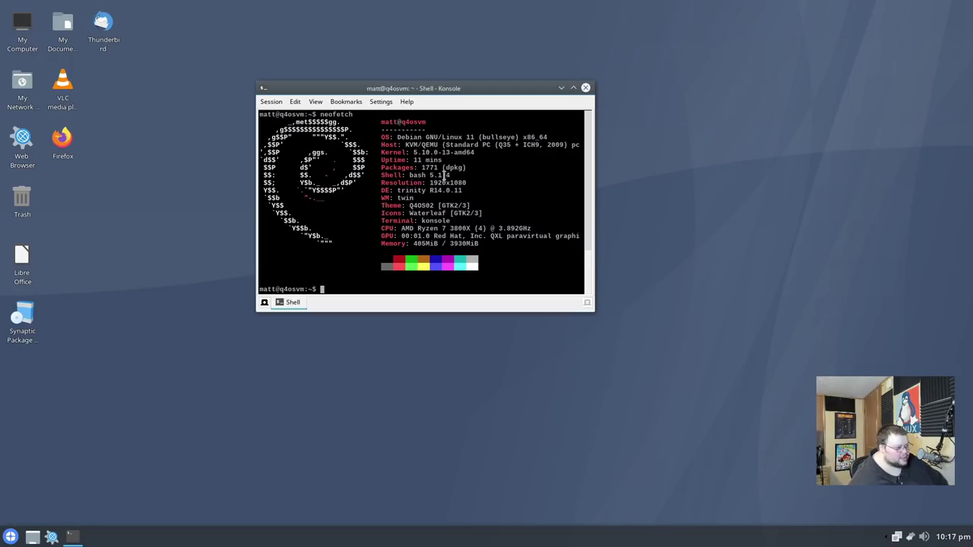
pyautogui.doubleClick(426, 168)
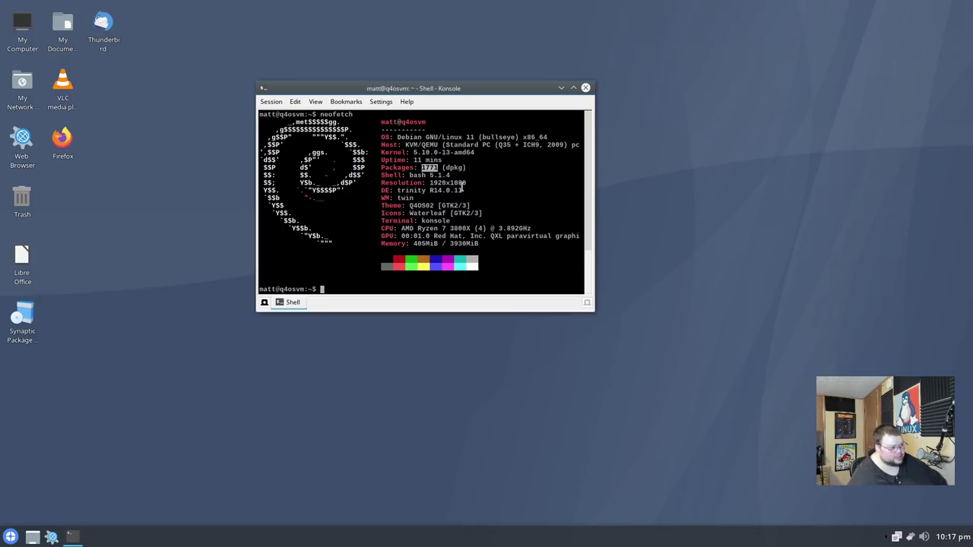
pyautogui.click(430, 179)
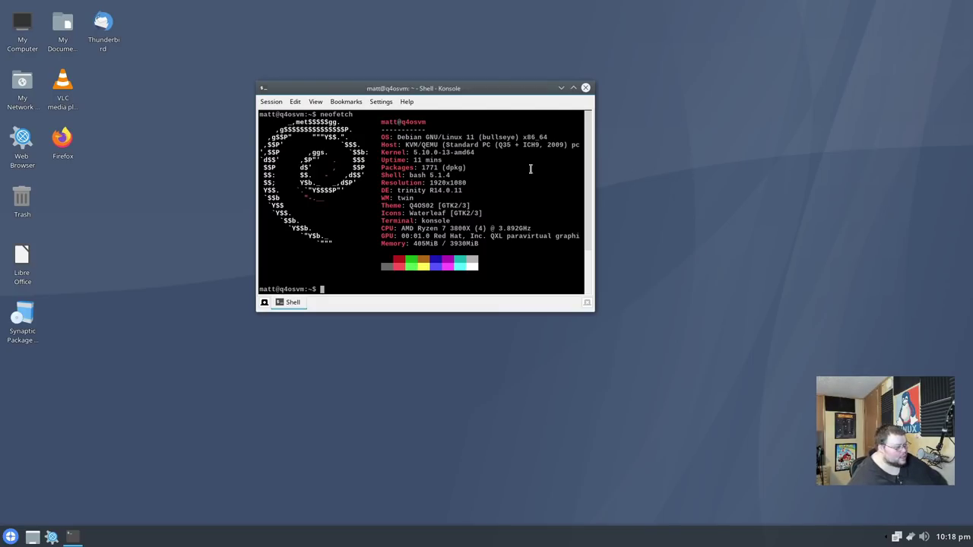
pyautogui.moveTo(401, 191); pyautogui.dragTo(410, 228)
pyautogui.click(405, 249)
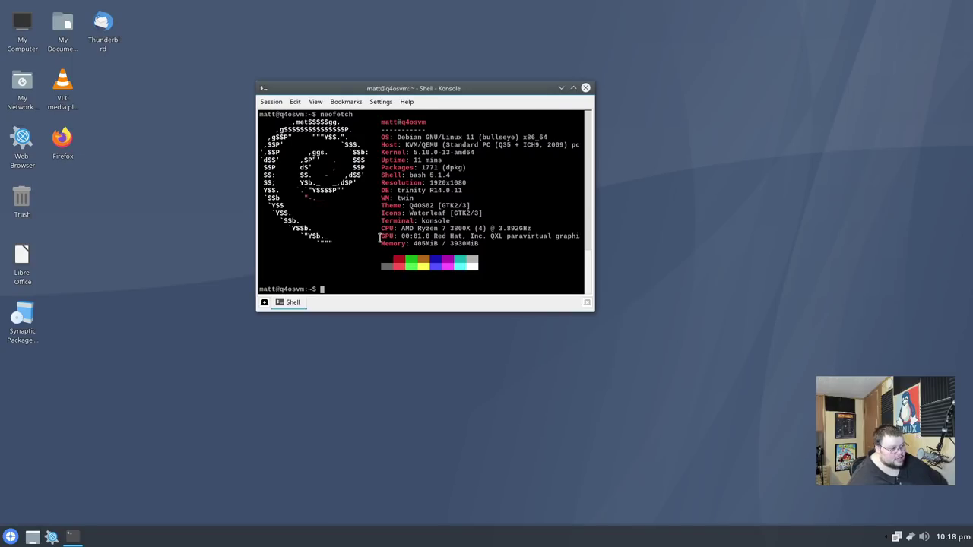
pyautogui.moveTo(418, 244); pyautogui.dragTo(431, 244)
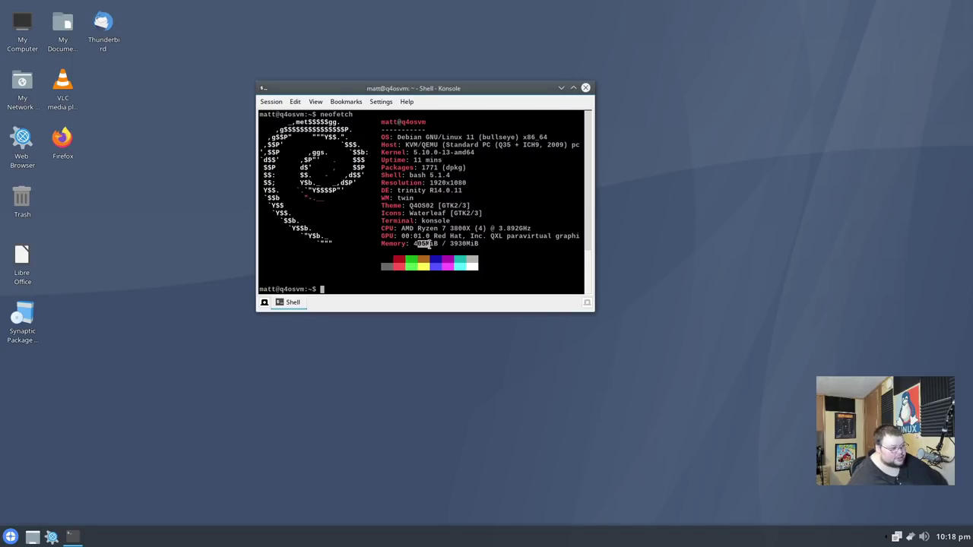
pyautogui.click(585, 89)
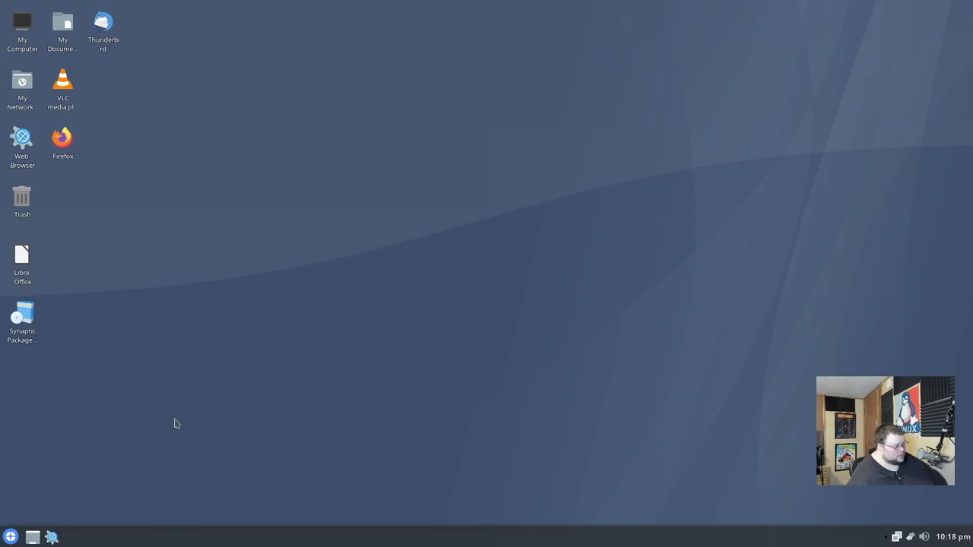
# - Open the K start menu, browse the Programs submenu, then dismiss the menus
pyautogui.click(10, 538)
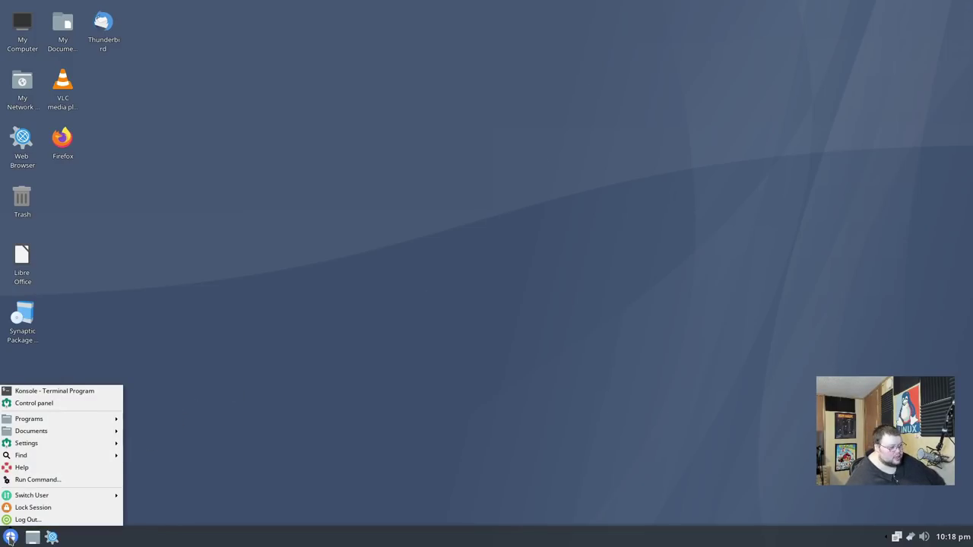
pyautogui.moveTo(66, 418)
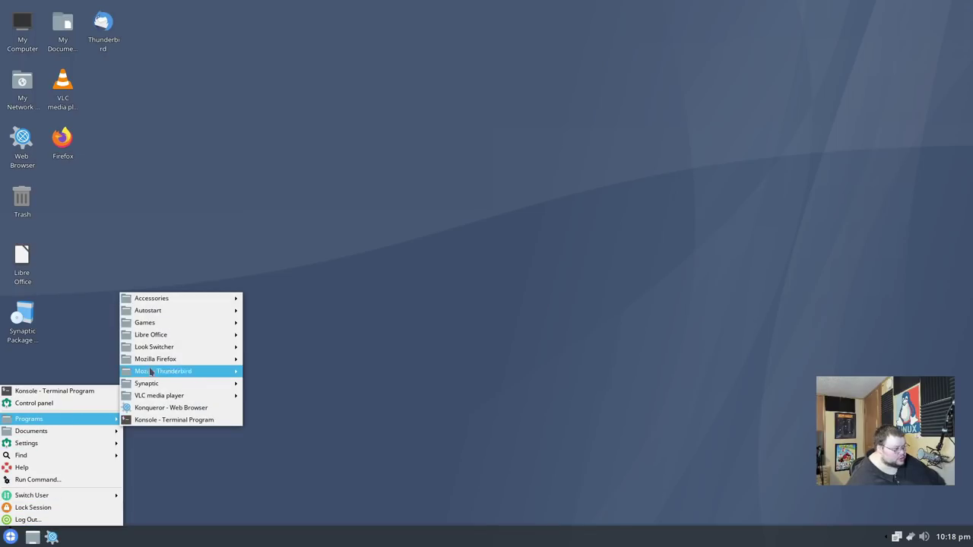
pyautogui.moveTo(159, 297)
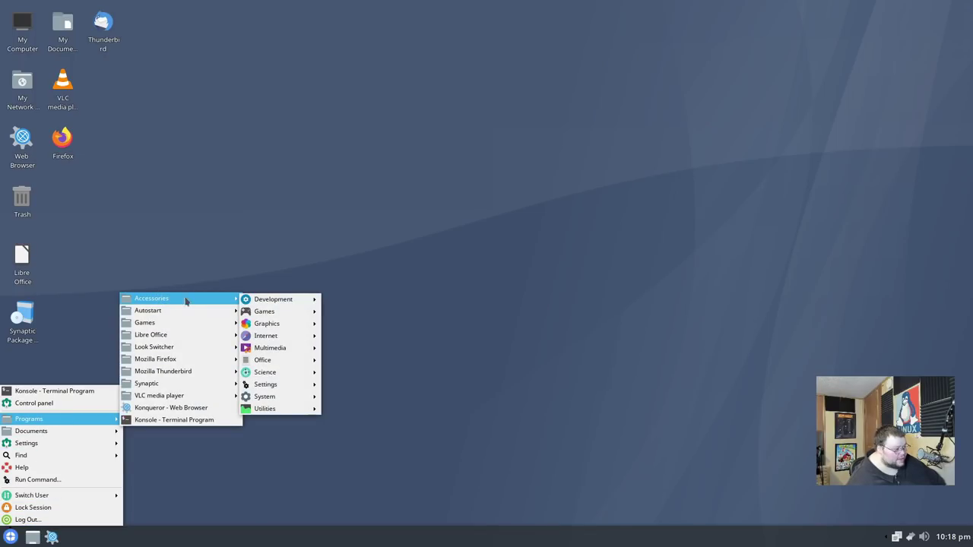
pyautogui.click(308, 224)
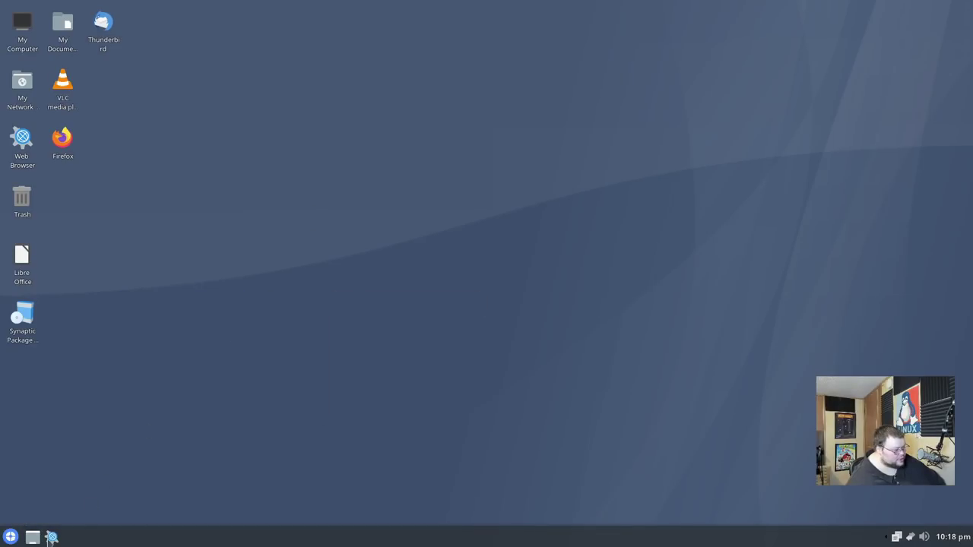
# - Check the start button's panel options twice, then reopen the application launcher menu
pyautogui.click(10, 536)
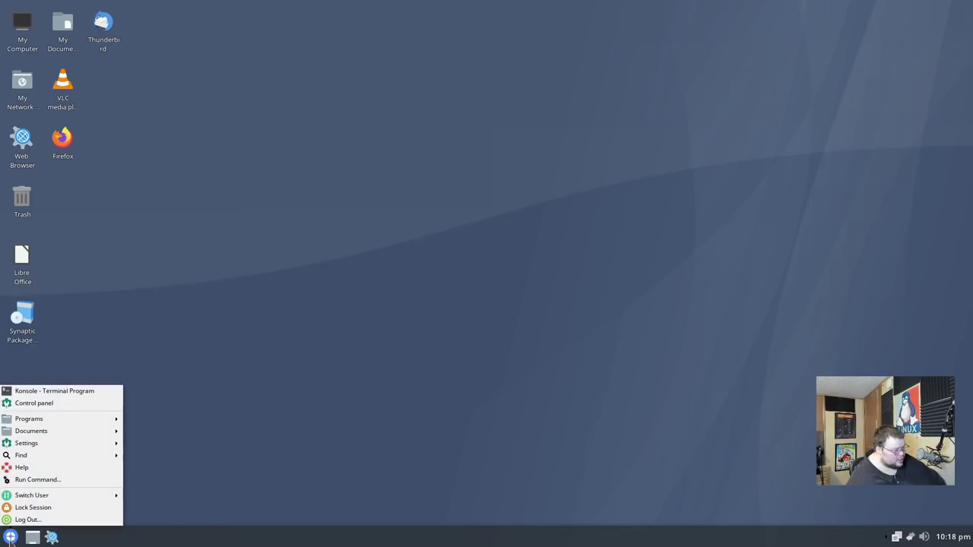
pyautogui.click(11, 537)
pyautogui.rightClick(10, 539)
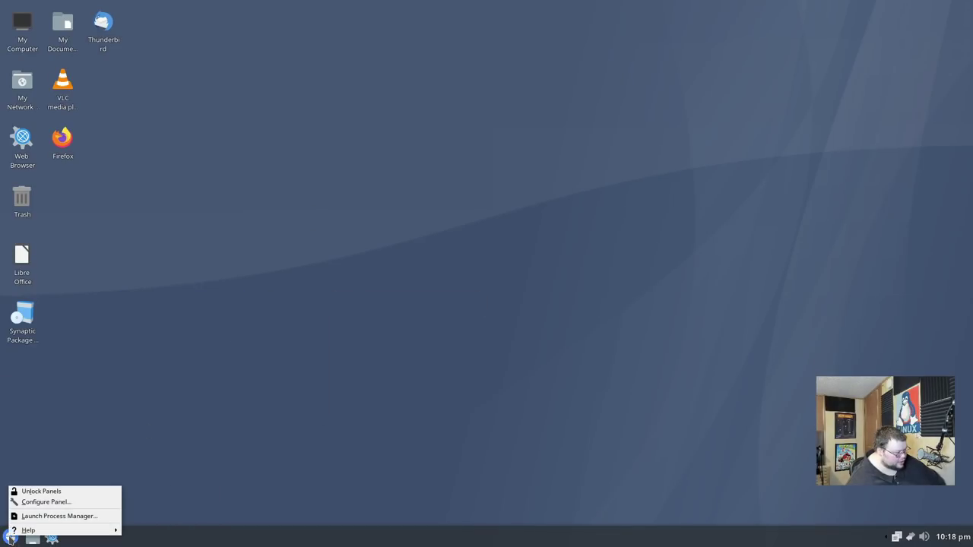
pyautogui.click(98, 492)
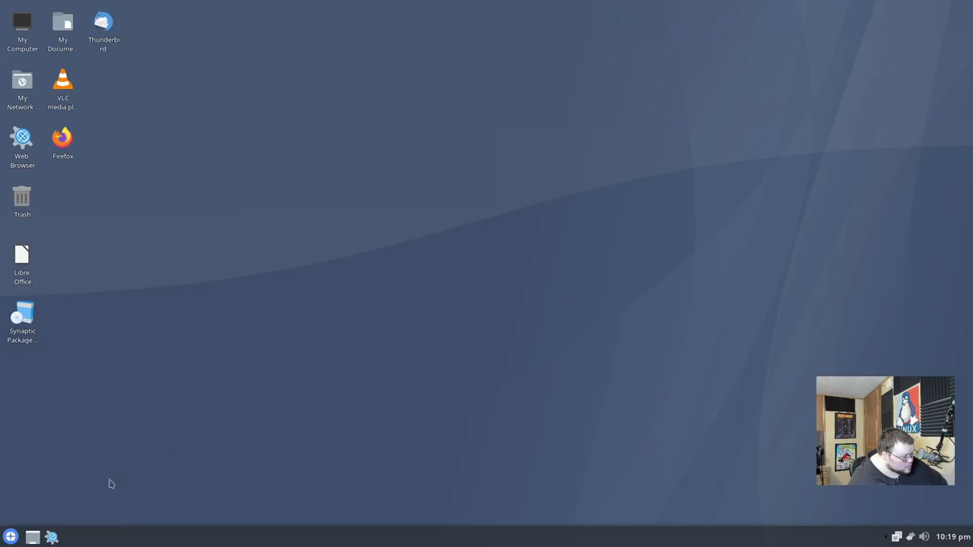
pyautogui.rightClick(9, 538)
pyautogui.click(80, 443)
pyautogui.click(10, 537)
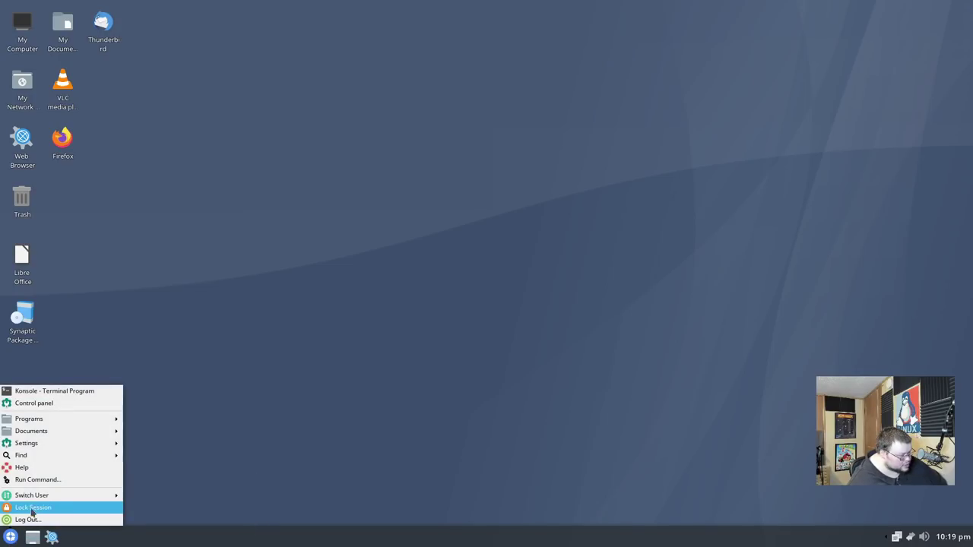
# - Browse Programs > Accessories (Office, Games, Multimedia) and show the Settings submenu
pyautogui.moveTo(58, 446)
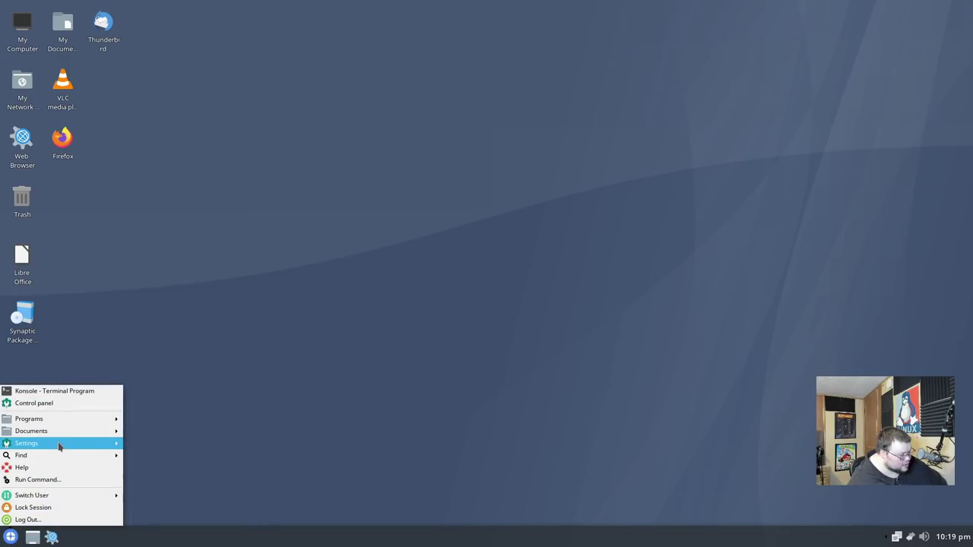
pyautogui.moveTo(76, 419)
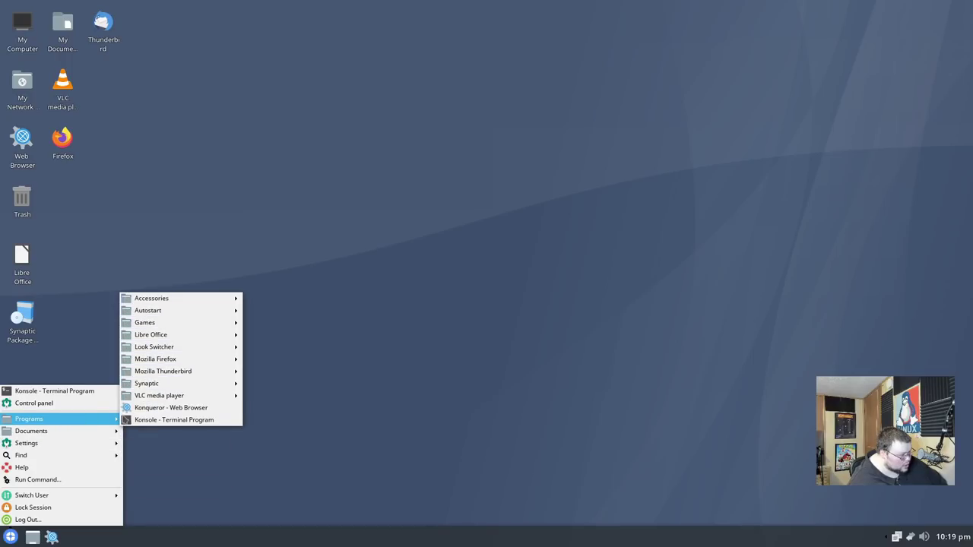
pyautogui.moveTo(160, 387)
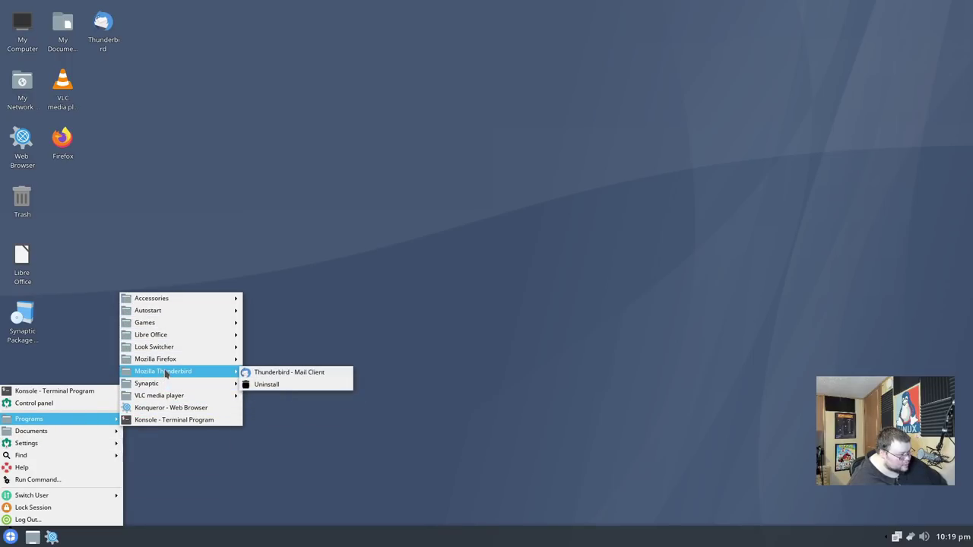
pyautogui.moveTo(165, 362)
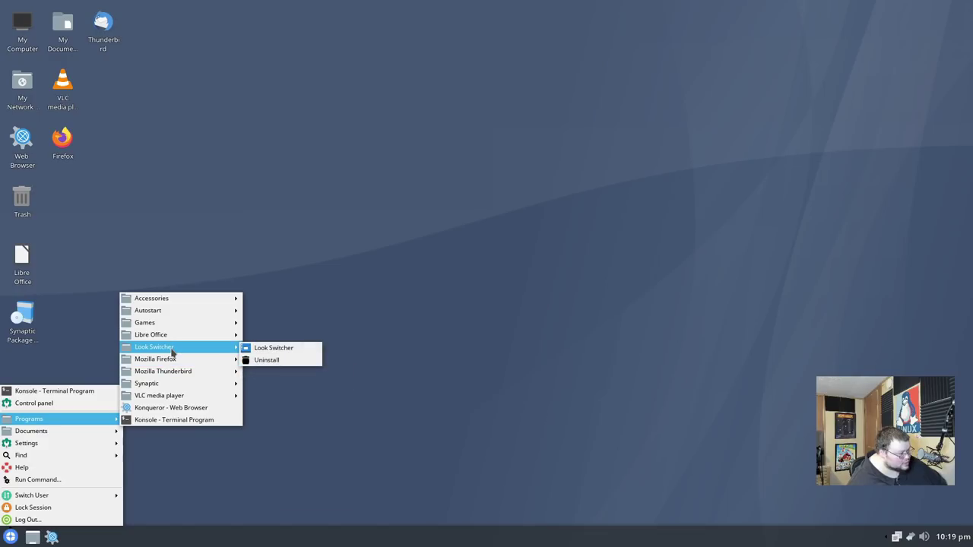
pyautogui.moveTo(174, 318)
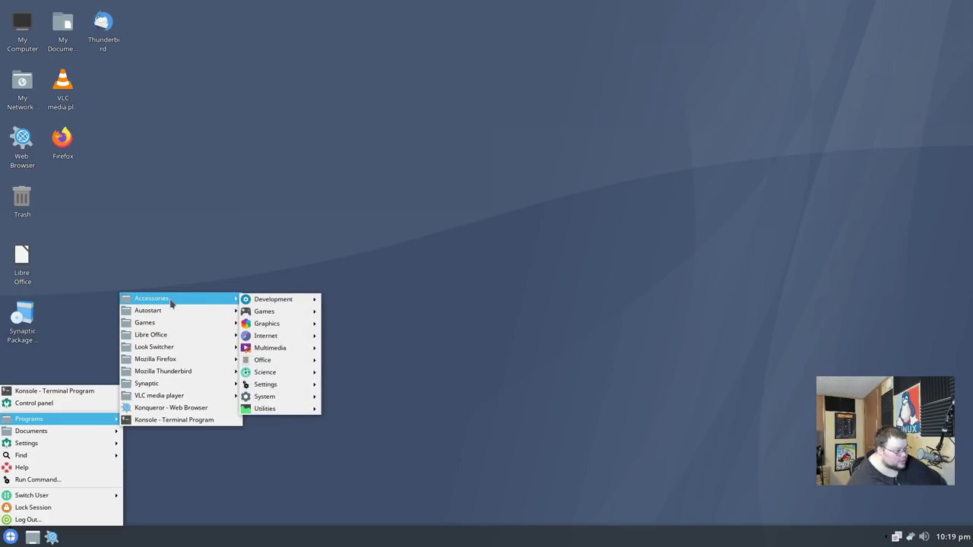
pyautogui.moveTo(278, 365)
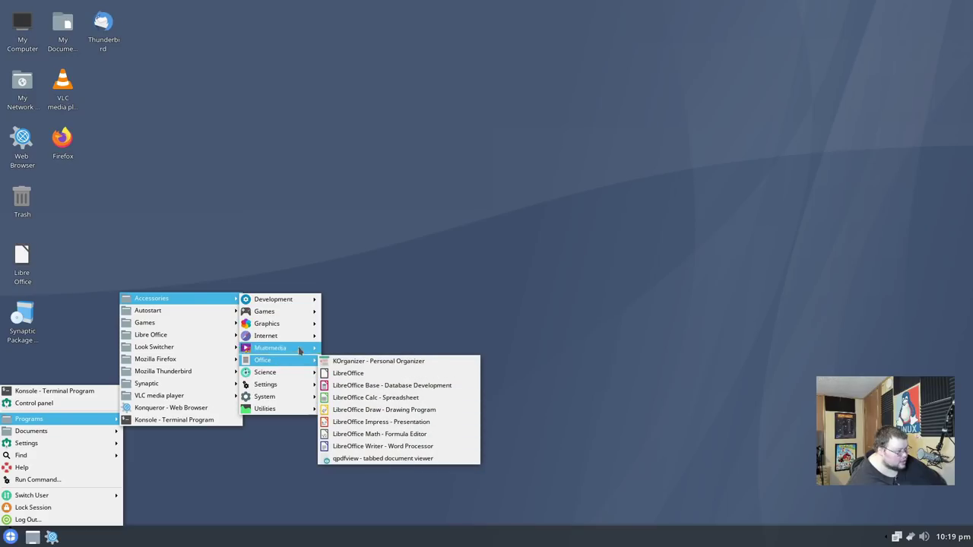
pyautogui.moveTo(273, 313)
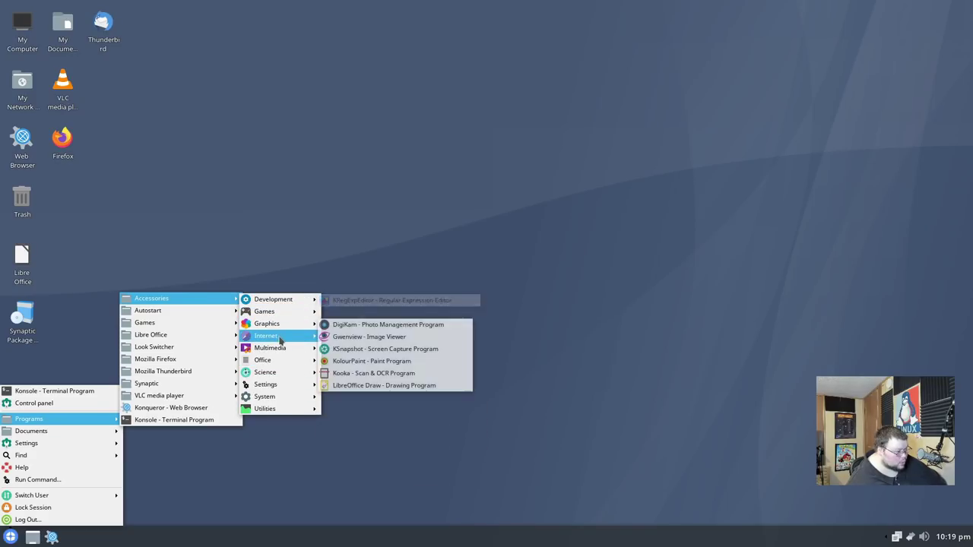
pyautogui.moveTo(281, 347)
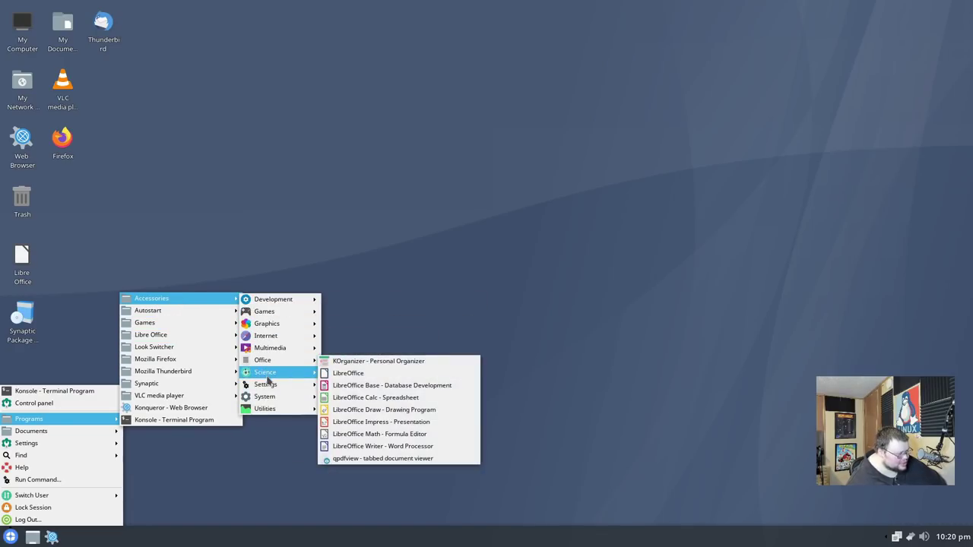
pyautogui.moveTo(268, 385)
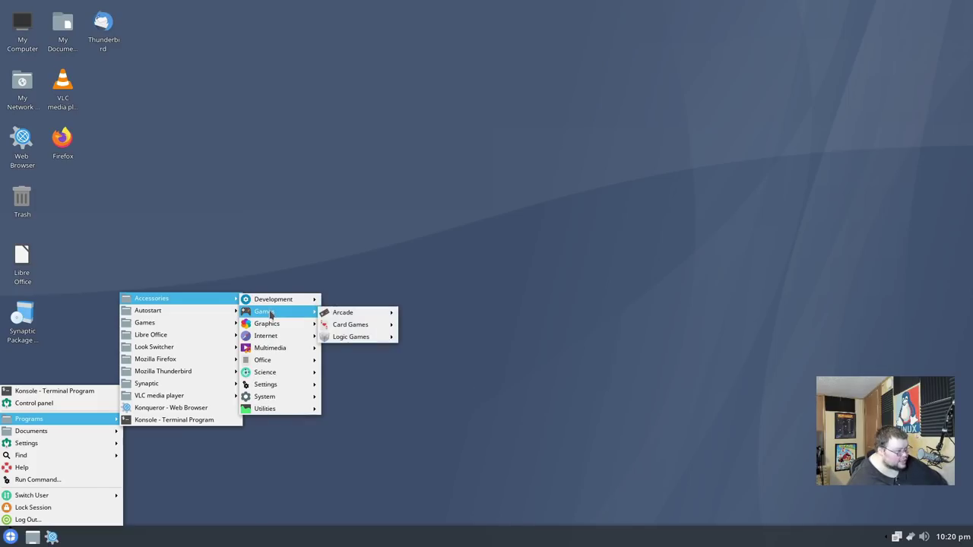
# - Launch the Amarok audio player and close its first-run wizard
pyautogui.moveTo(357, 316)
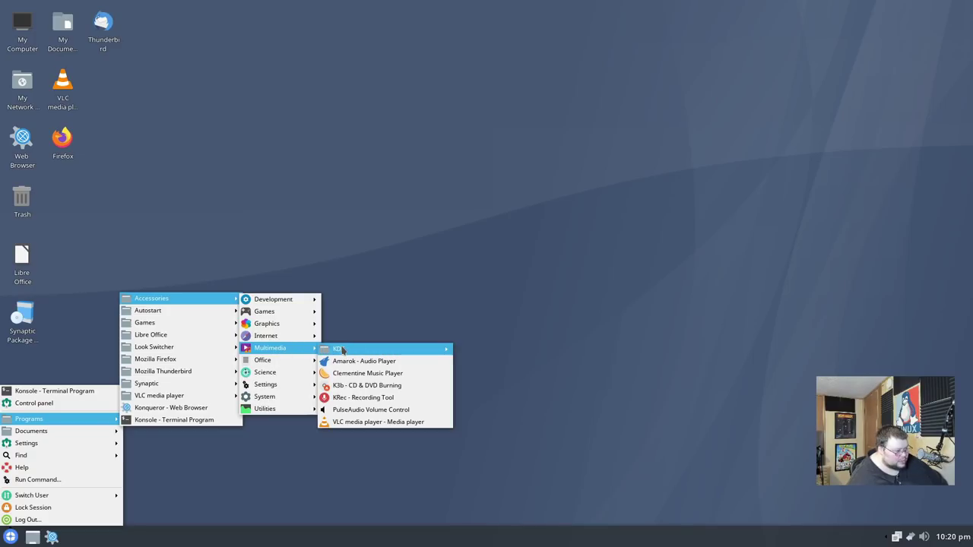
pyautogui.moveTo(342, 349)
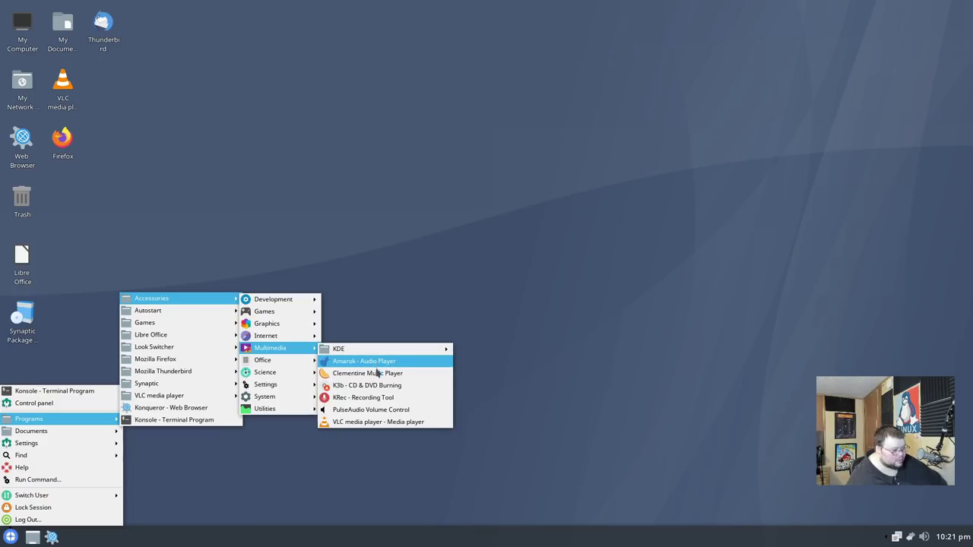
pyautogui.click(378, 365)
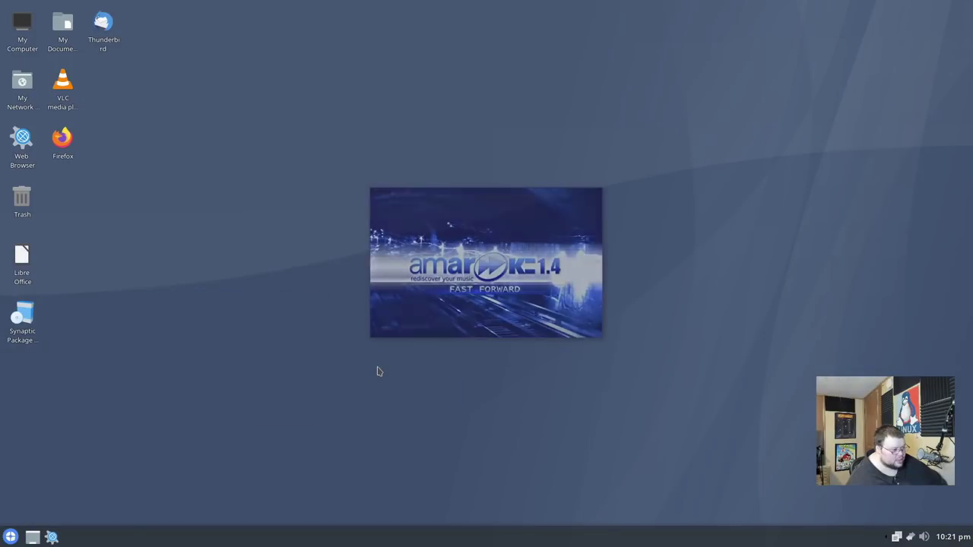
pyautogui.click(688, 160)
# - Launch the Clementine music player from the start menu, then close it
pyautogui.click(11, 537)
pyautogui.moveTo(29, 418)
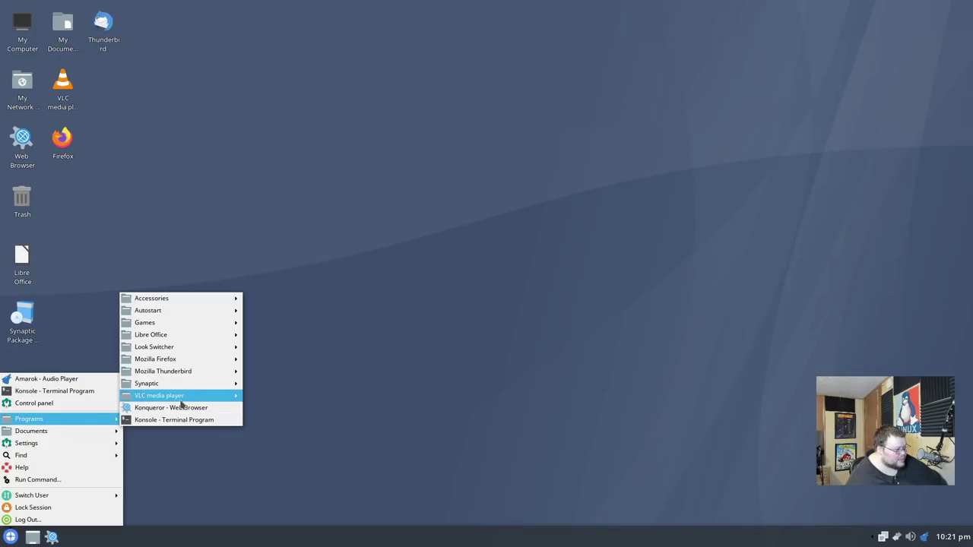
pyautogui.moveTo(183, 348)
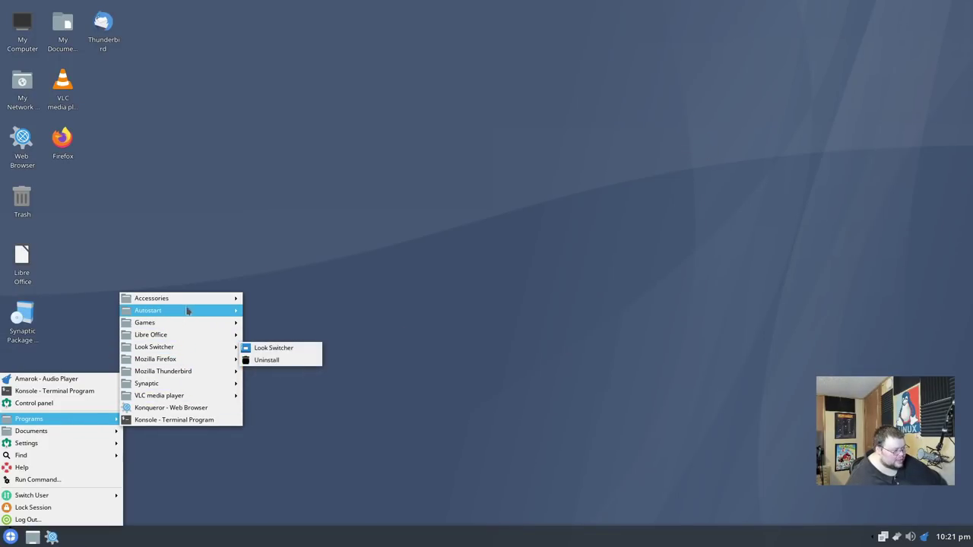
pyautogui.moveTo(183, 299)
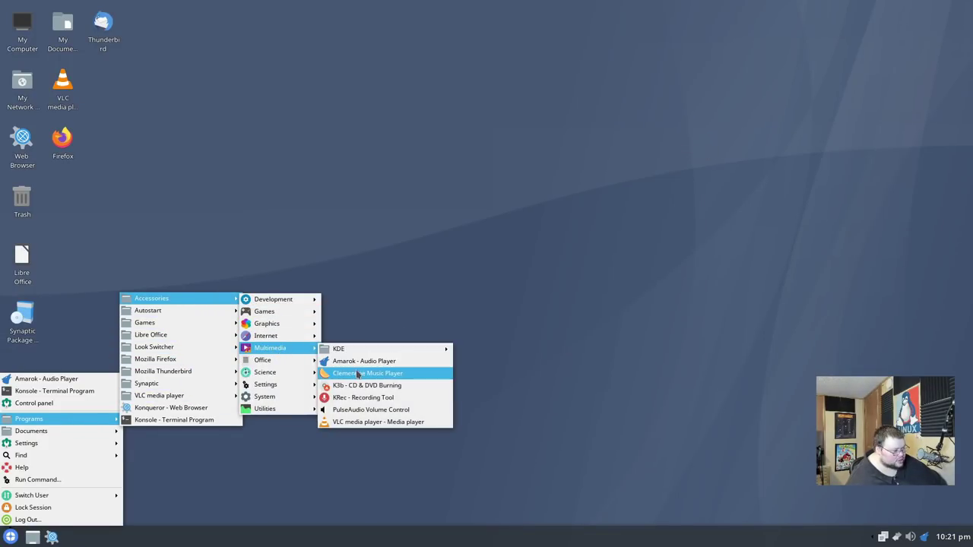
pyautogui.click(358, 373)
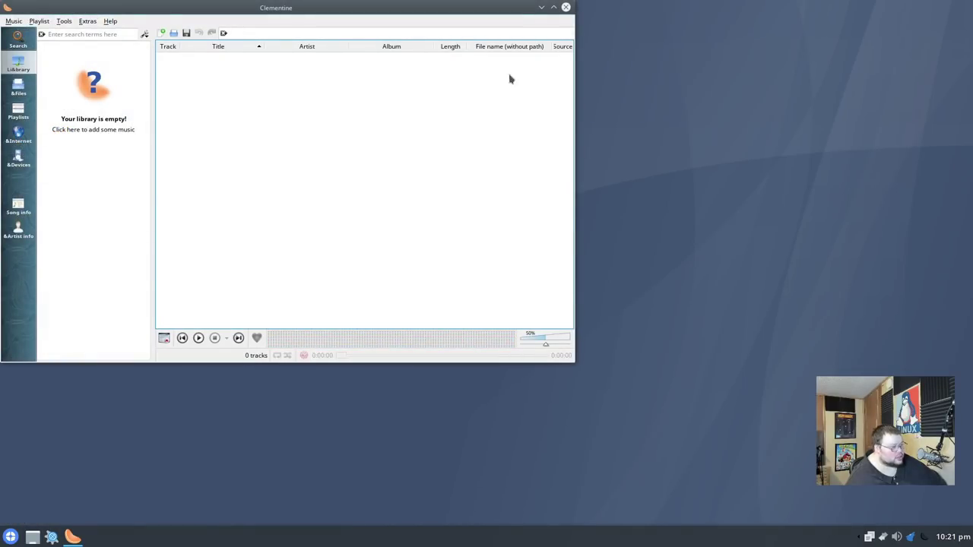
pyautogui.click(566, 7)
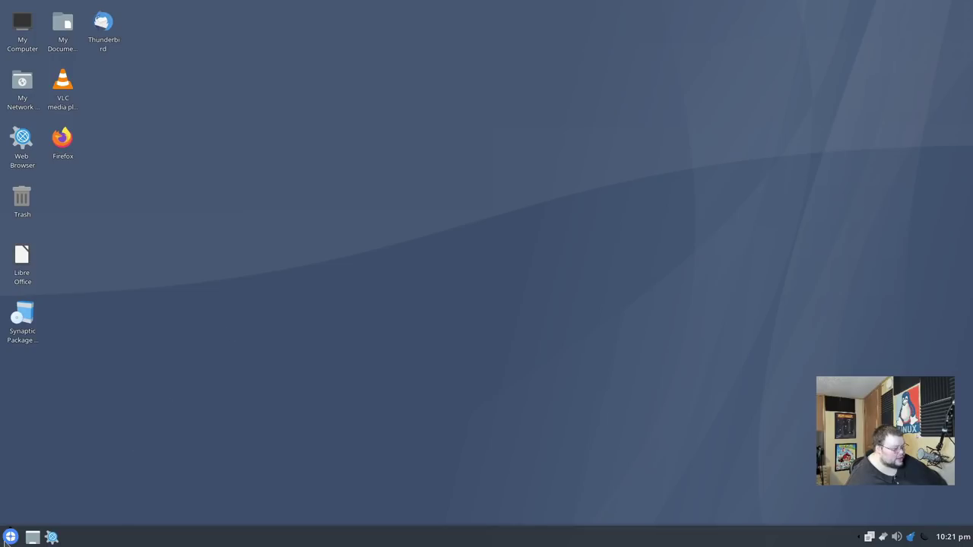
# - Navigate the start menu to Programs > Accessories > Settings, showing Firewall Configuration
pyautogui.click(4, 538)
pyautogui.moveTo(74, 424)
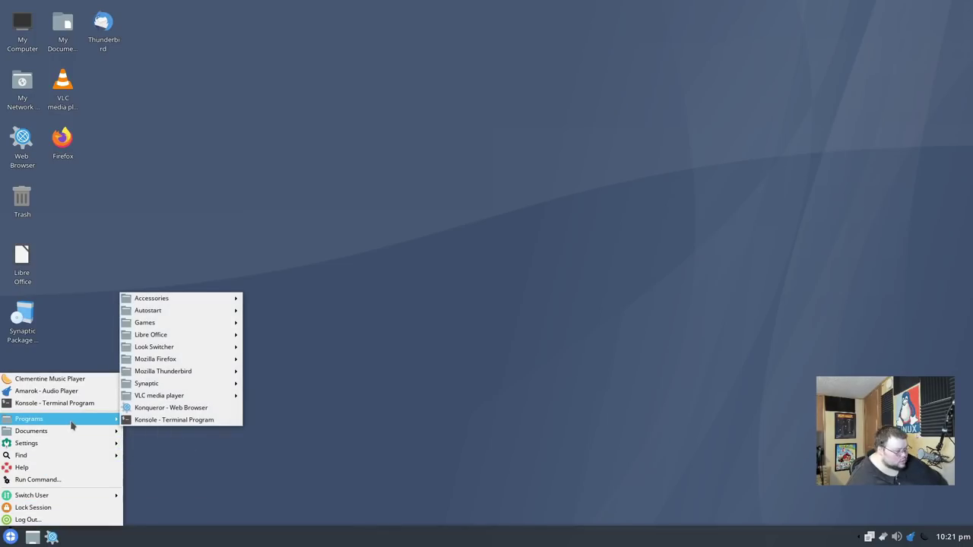
pyautogui.moveTo(191, 299)
pyautogui.moveTo(264, 305)
pyautogui.moveTo(288, 352)
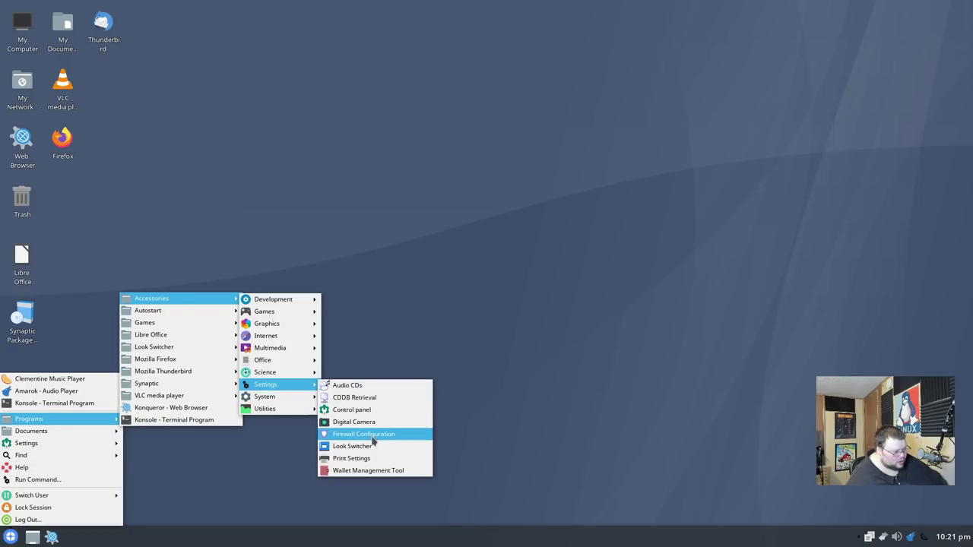
# - Launch Firewall Configuration, authenticate with the administrator password, then close the firewall window
pyautogui.click(372, 434)
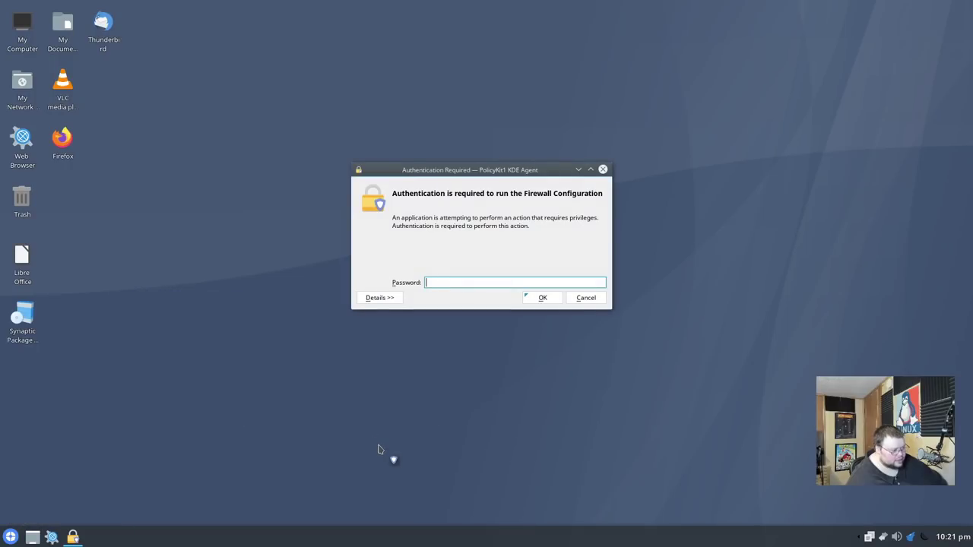
pyautogui.write('••')
pyautogui.press('Return')
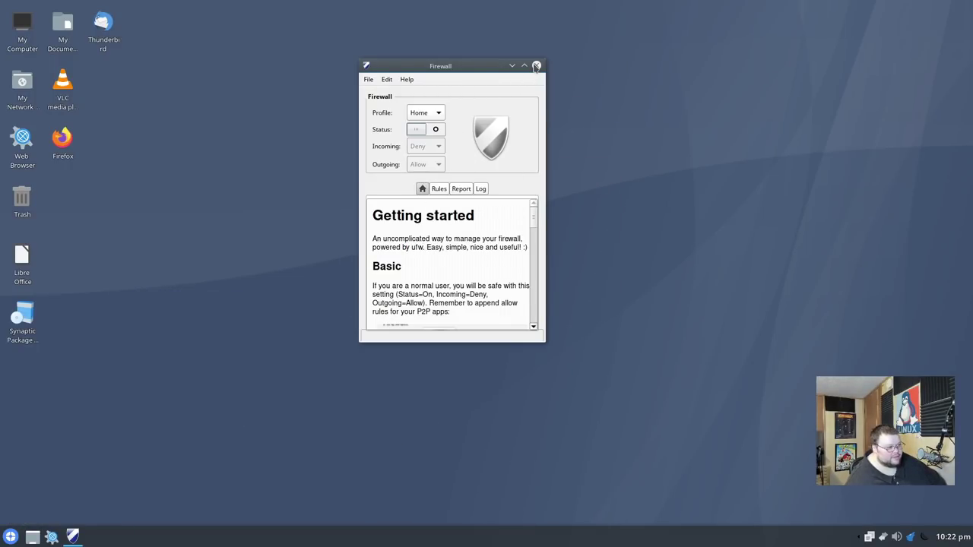
pyautogui.click(536, 66)
# - Open the start menu's System > SuperUser submenu listing Krusader Super User Mode
pyautogui.click(11, 539)
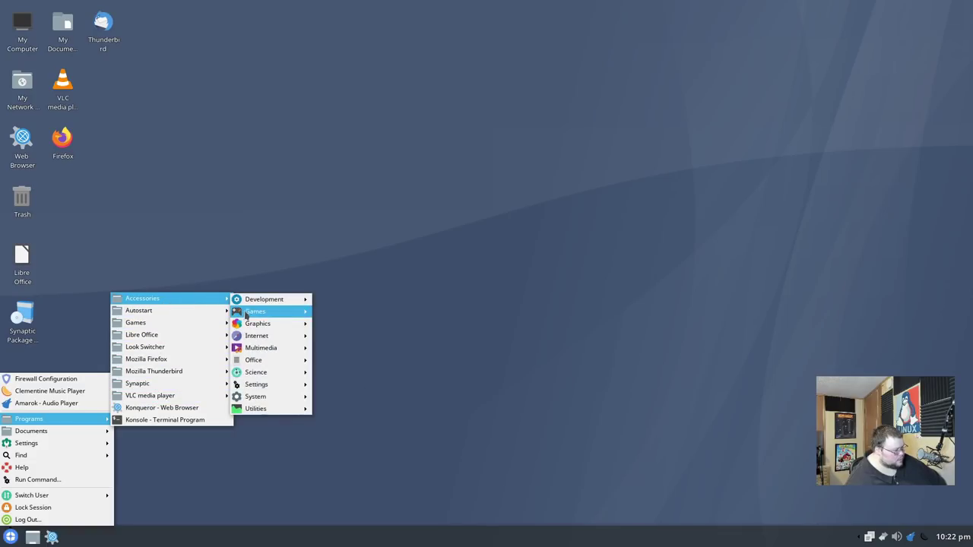
pyautogui.moveTo(260, 400)
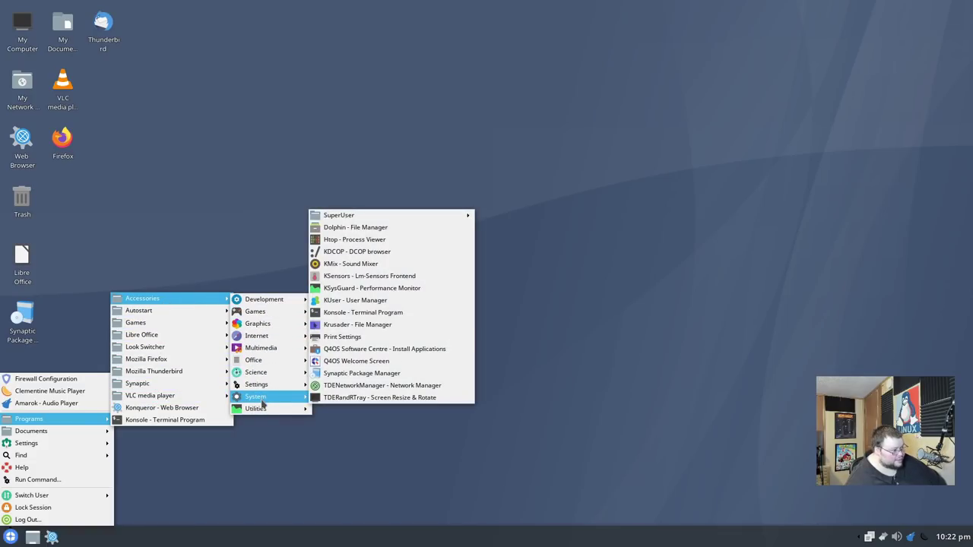
pyautogui.moveTo(353, 216)
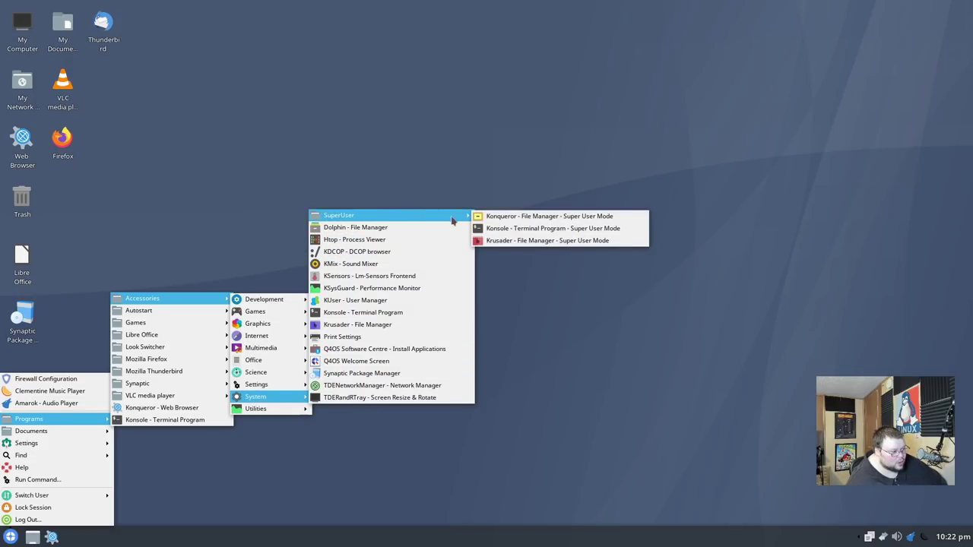
# - Launch Krusader in super user mode and drag its window toward the screen centre
pyautogui.click(491, 241)
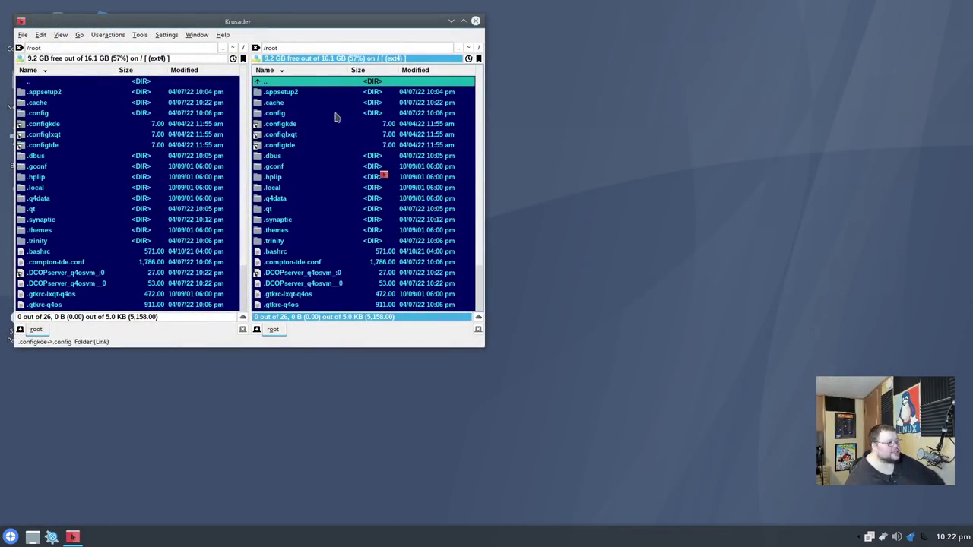
pyautogui.moveTo(280, 21); pyautogui.dragTo(504, 69)
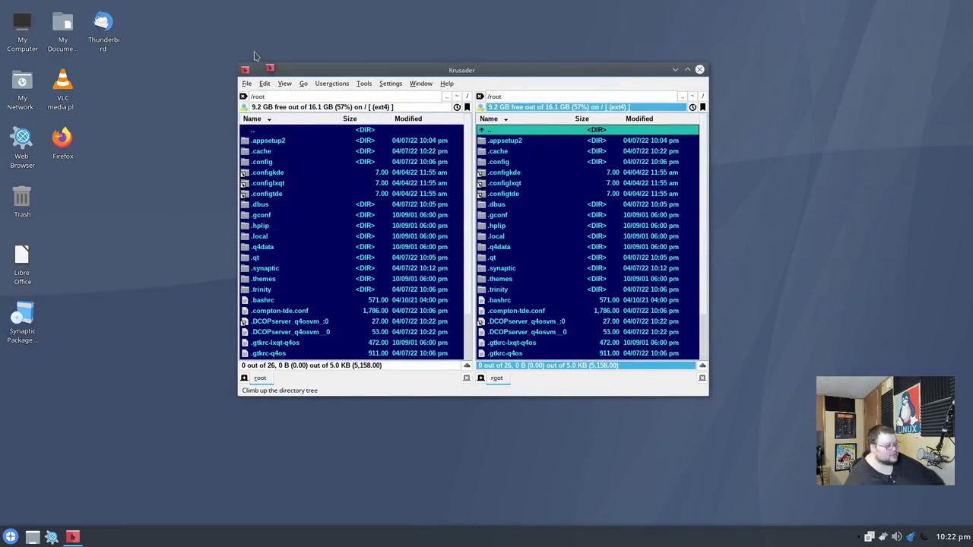
pyautogui.moveTo(399, 70); pyautogui.dragTo(379, 74)
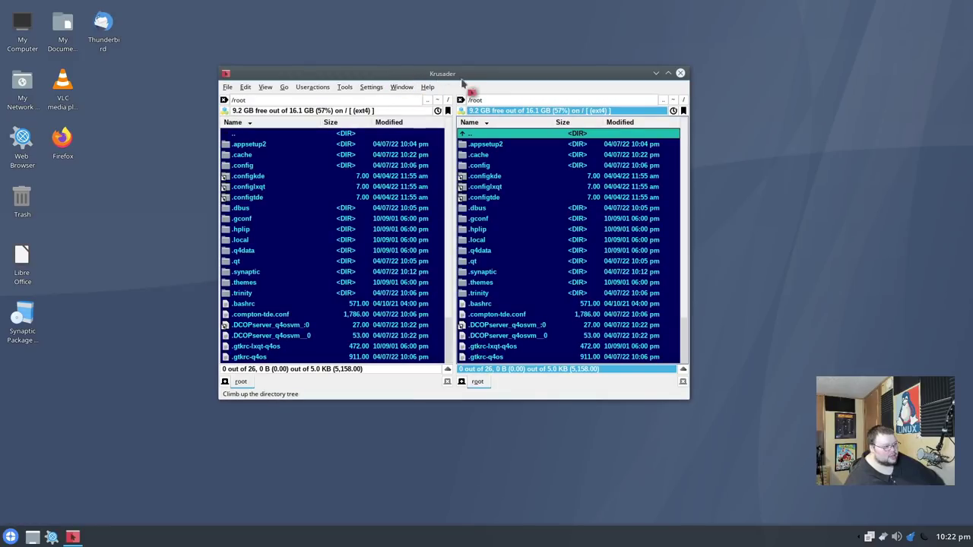
pyautogui.moveTo(462, 83)
pyautogui.mouseDown()
pyautogui.moveTo(483, 59)
pyautogui.moveTo(471, 36)
pyautogui.moveTo(456, 72)
pyautogui.mouseUp()
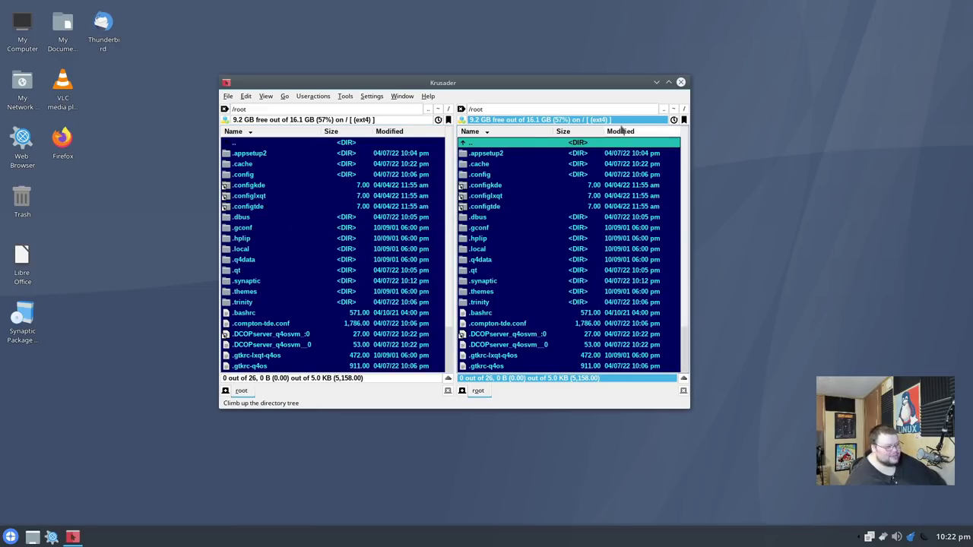
# - Close the super user Krusader and open the regular Krusader file manager from System
pyautogui.click(681, 82)
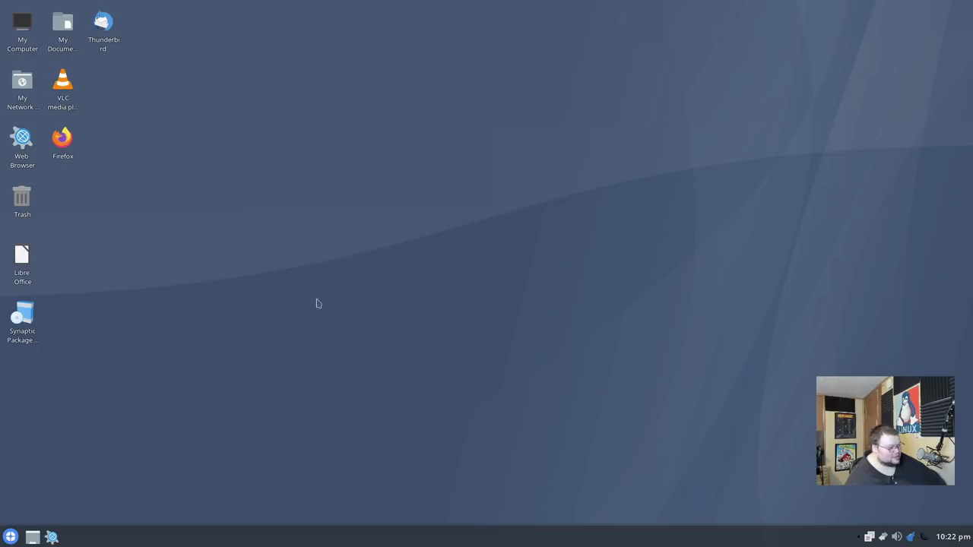
pyautogui.click(10, 536)
pyautogui.moveTo(74, 422)
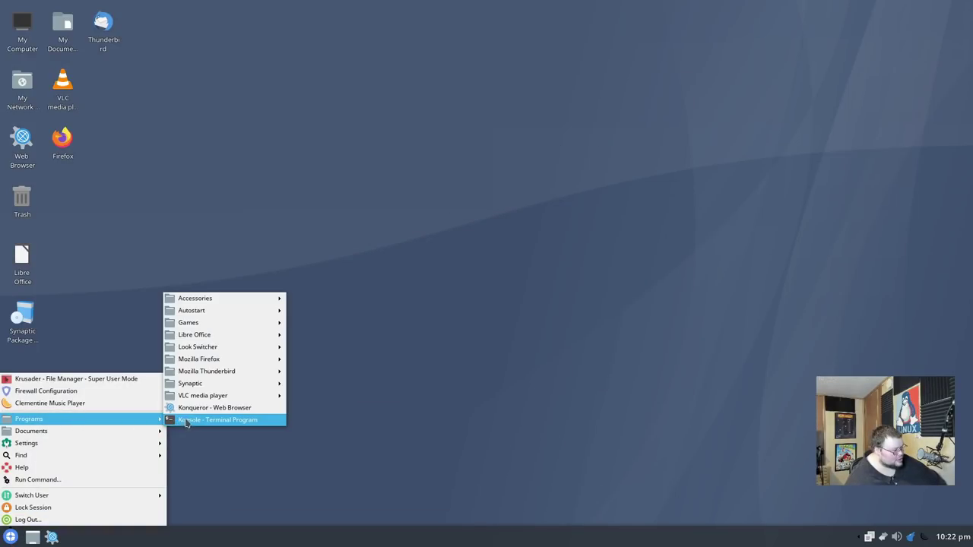
pyautogui.moveTo(237, 303)
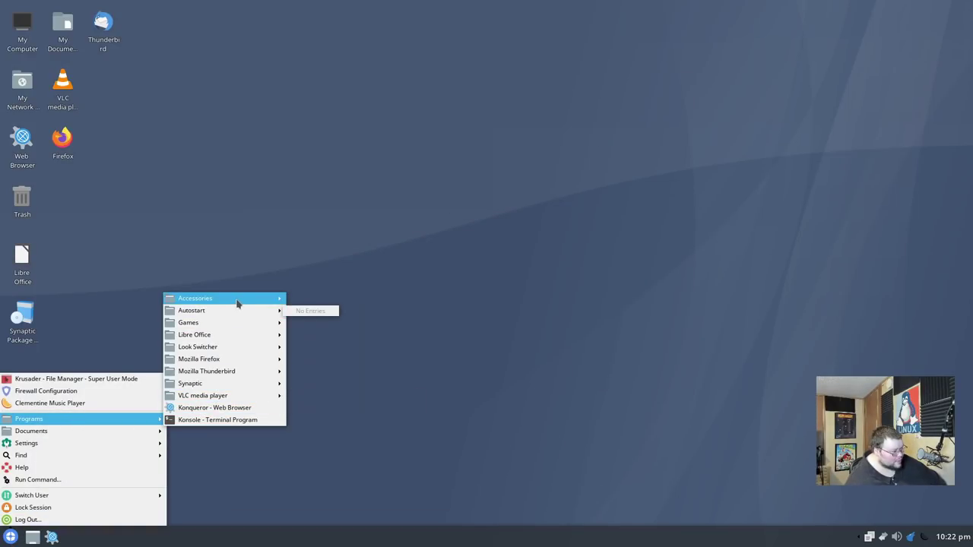
pyautogui.moveTo(308, 389)
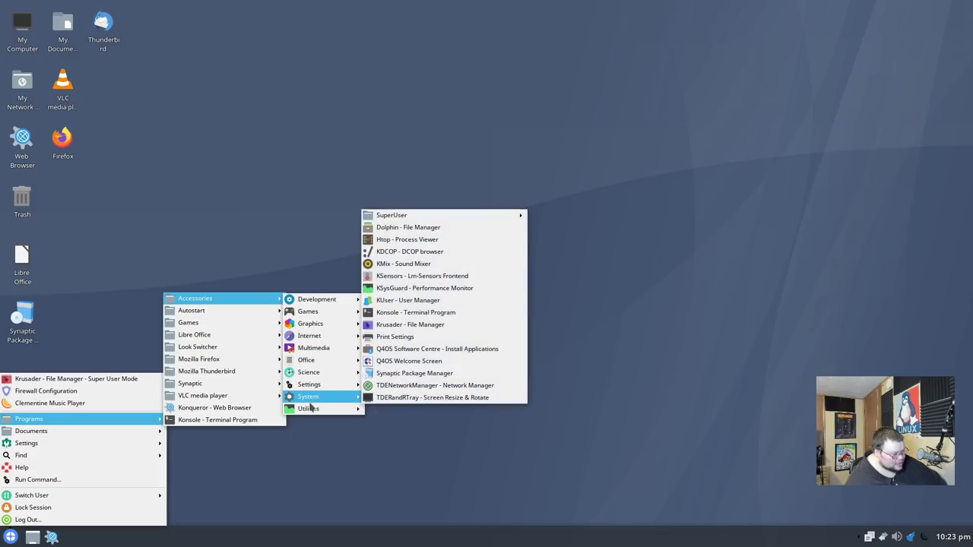
pyautogui.click(408, 326)
# - Move the regular Krusader window, close it, and reopen the launcher menu
pyautogui.moveTo(318, 27); pyautogui.dragTo(551, 70)
pyautogui.click(643, 69)
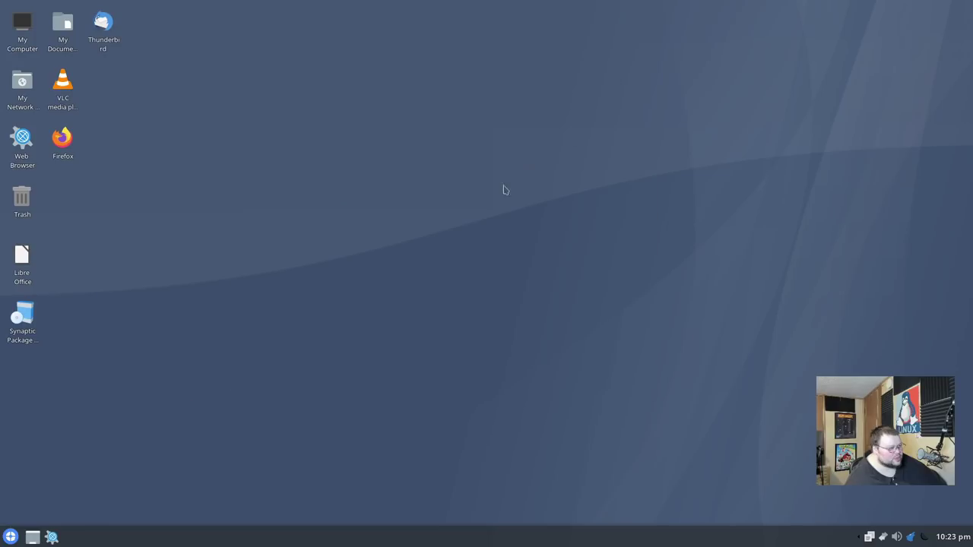
pyautogui.click(19, 536)
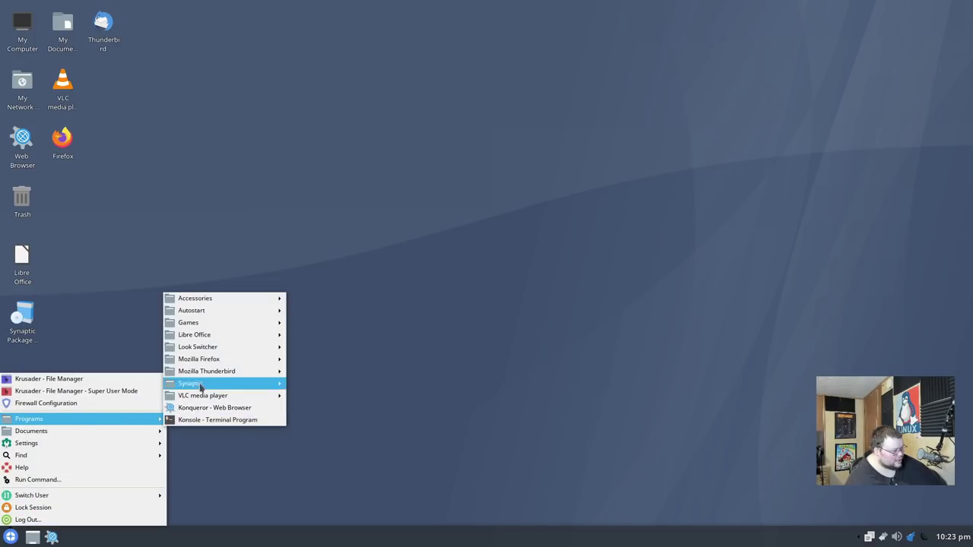
# - Launch Krusader in super user mode and add a second root tab to the left panel
pyautogui.moveTo(304, 398)
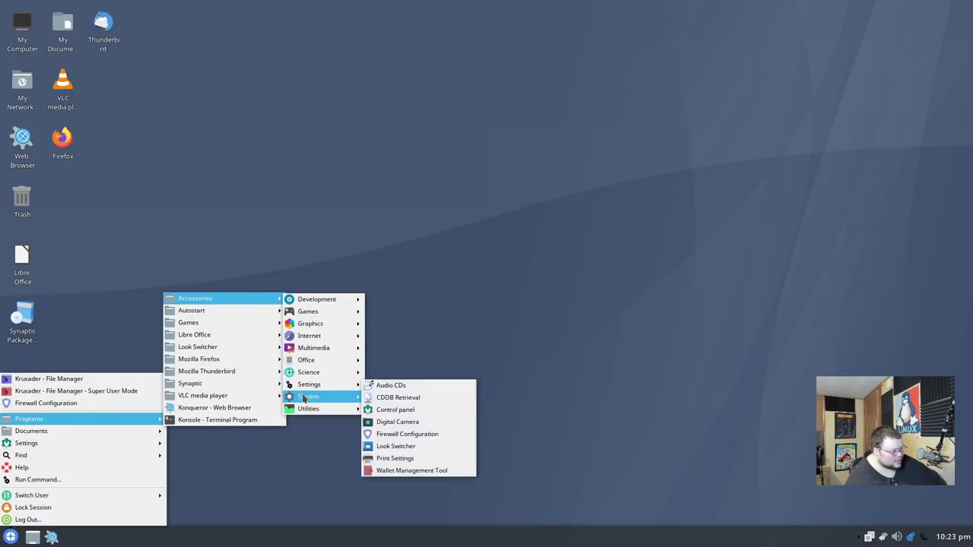
pyautogui.moveTo(456, 217)
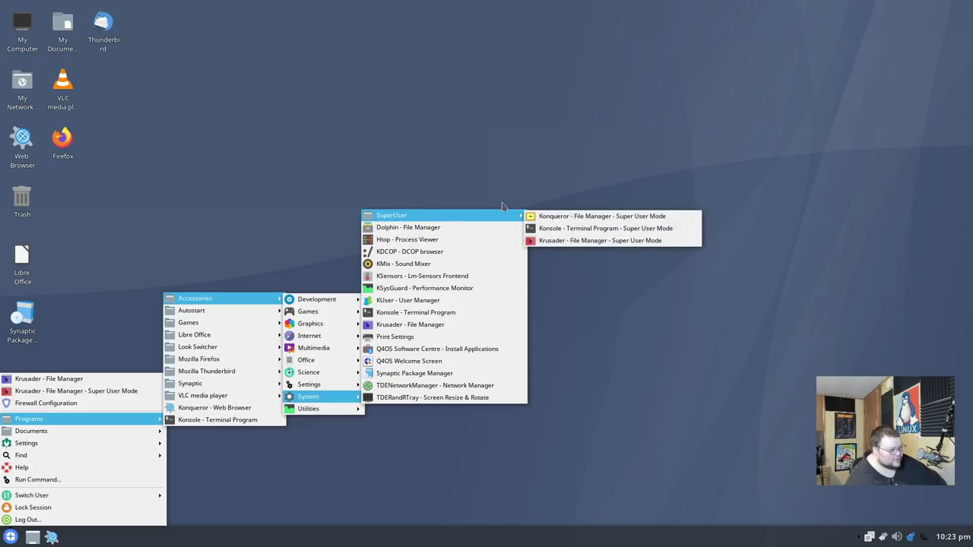
pyautogui.click(575, 241)
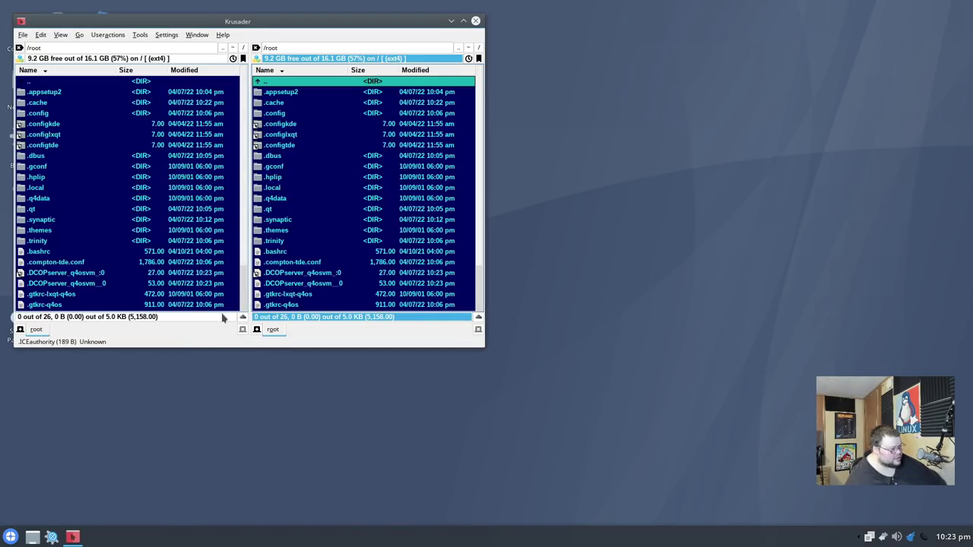
pyautogui.click(21, 329)
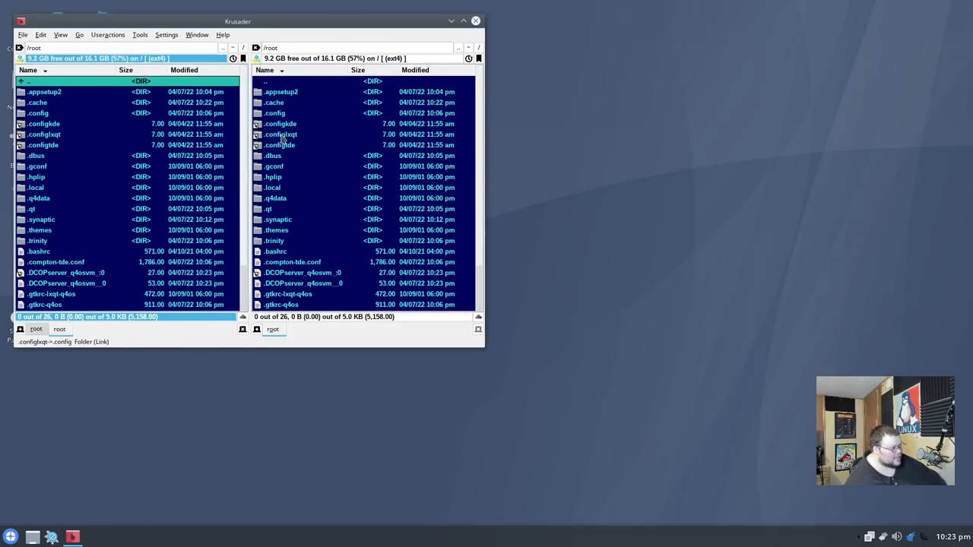
# - Close Krusader and bring up the Accessories Settings submenu in the launcher
pyautogui.click(476, 20)
pyautogui.press('super')
pyautogui.moveTo(330, 412)
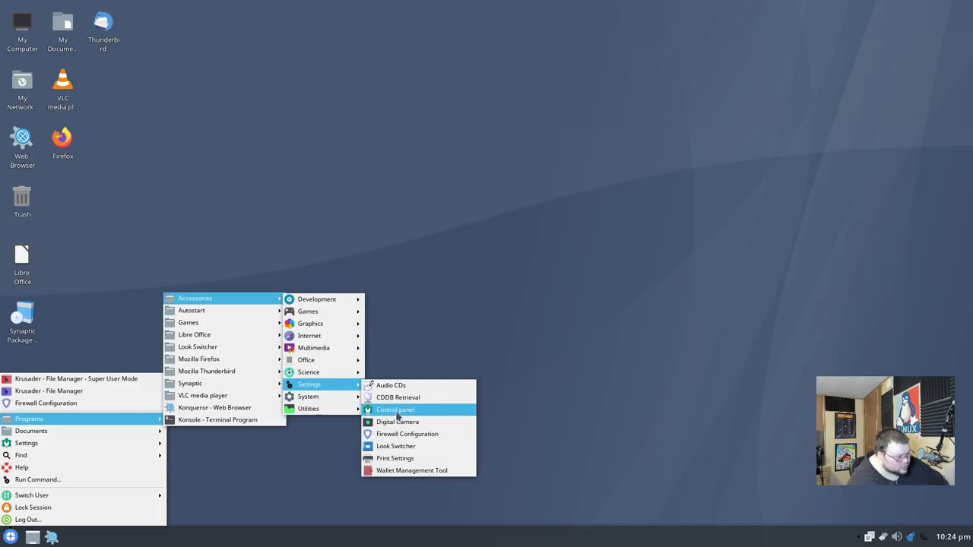
# - Open Control panel > Appearance & Themes > Look Switcher
pyautogui.click(392, 413)
pyautogui.moveTo(167, 9); pyautogui.dragTo(566, 119)
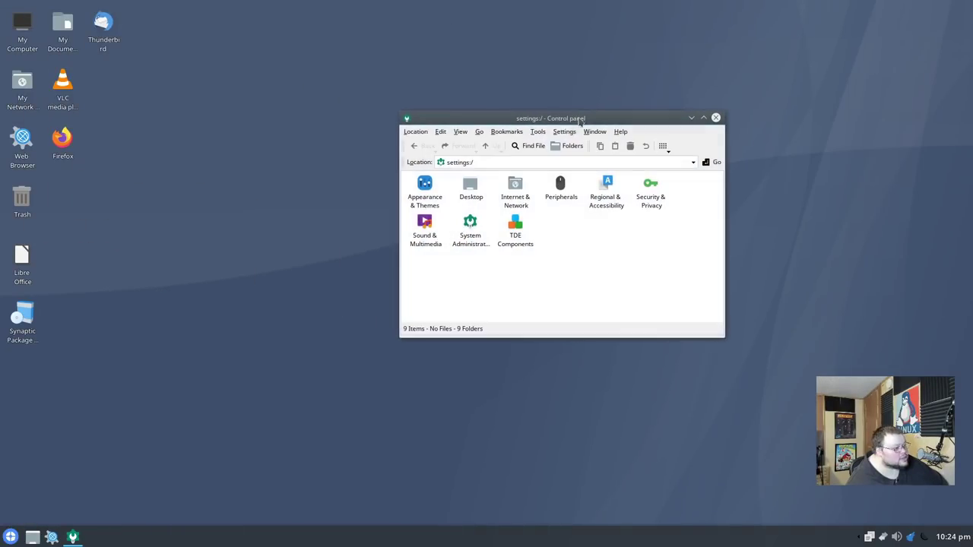
pyautogui.click(423, 186)
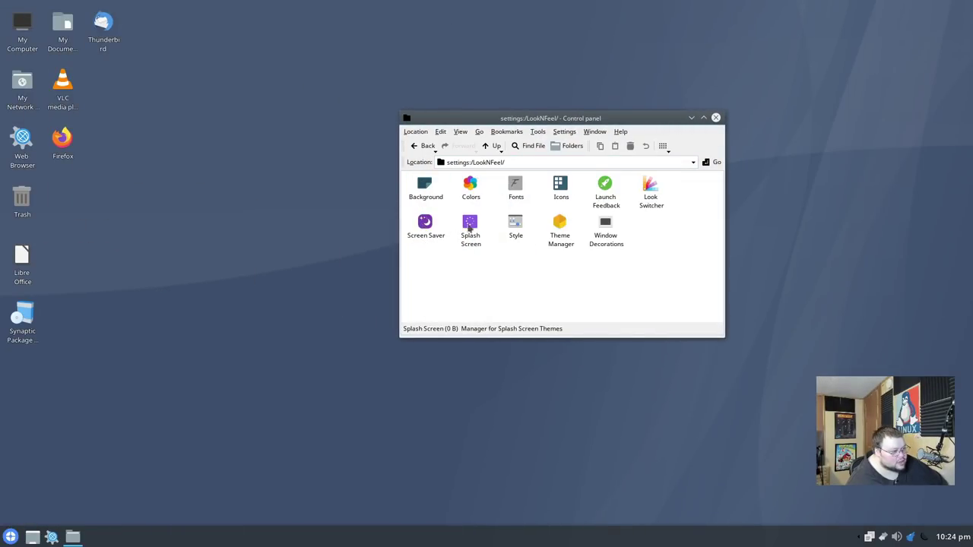
pyautogui.click(649, 190)
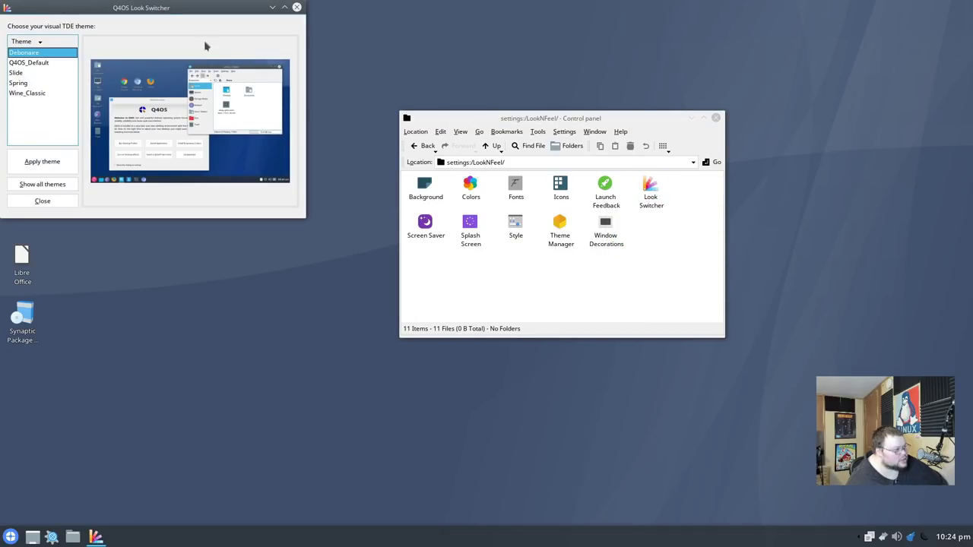
# - Preview Q4OS_Default, then select the Slide theme and apply it
pyautogui.moveTo(171, 7); pyautogui.dragTo(439, 99)
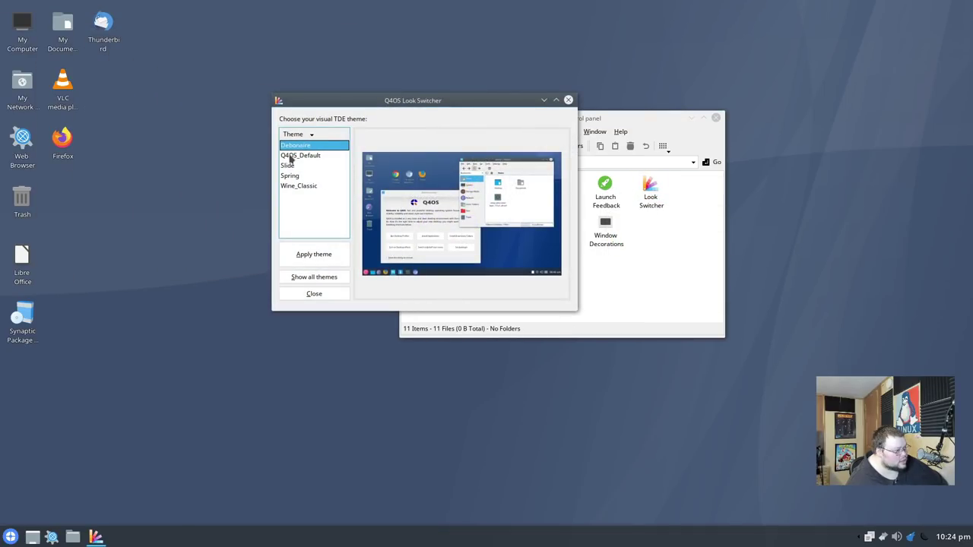
pyautogui.click(303, 156)
pyautogui.click(298, 167)
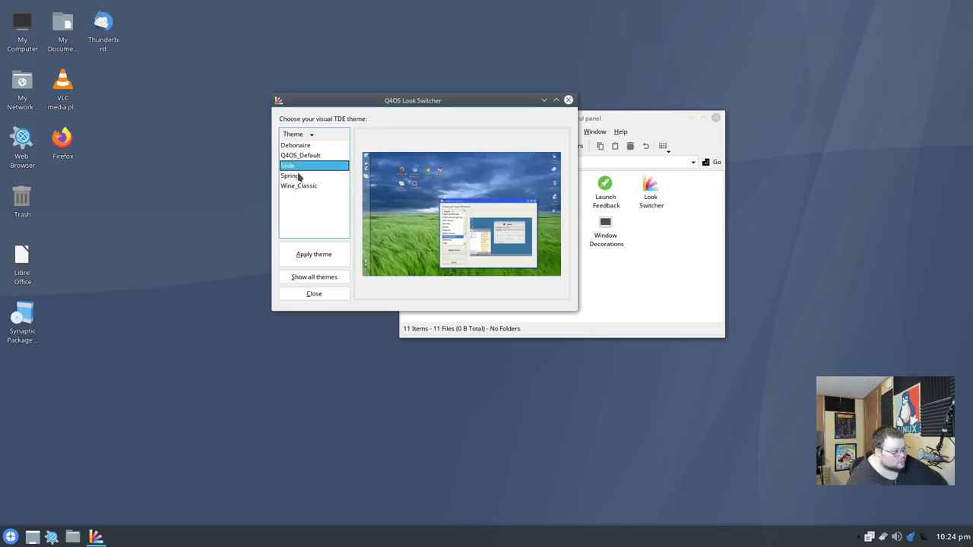
pyautogui.click(321, 257)
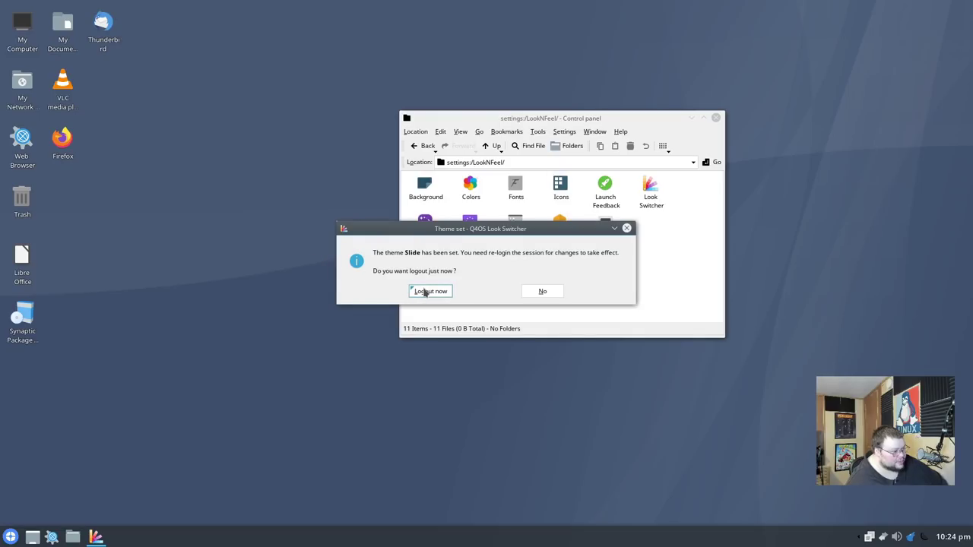
# - Log out to apply Slide, log back in, and move the Welcome screen left
pyautogui.click(430, 291)
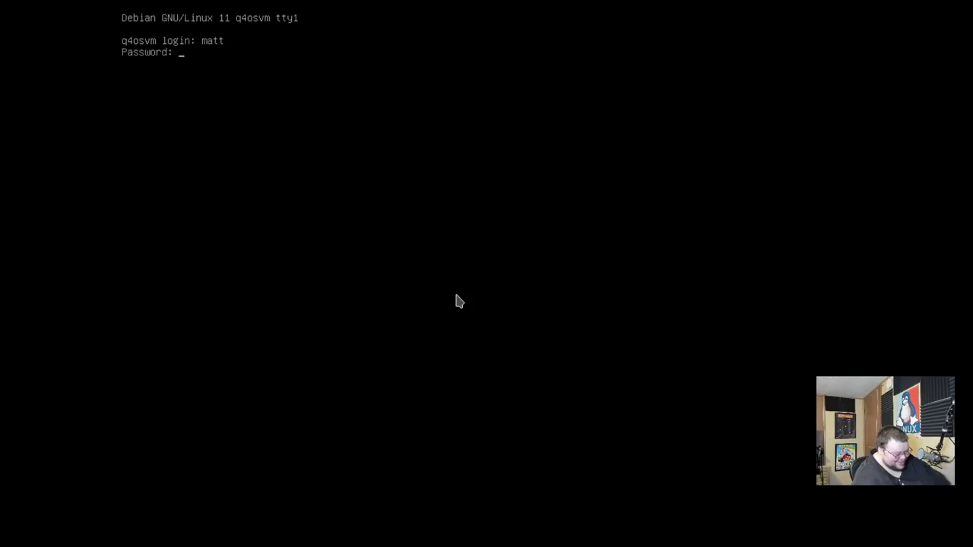
pyautogui.press('Return')
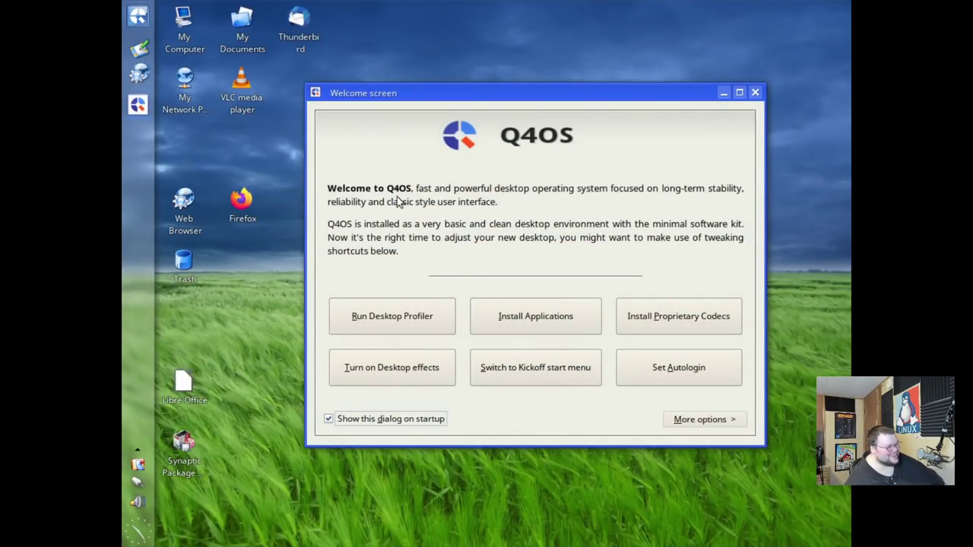
pyautogui.moveTo(606, 99); pyautogui.dragTo(544, 89)
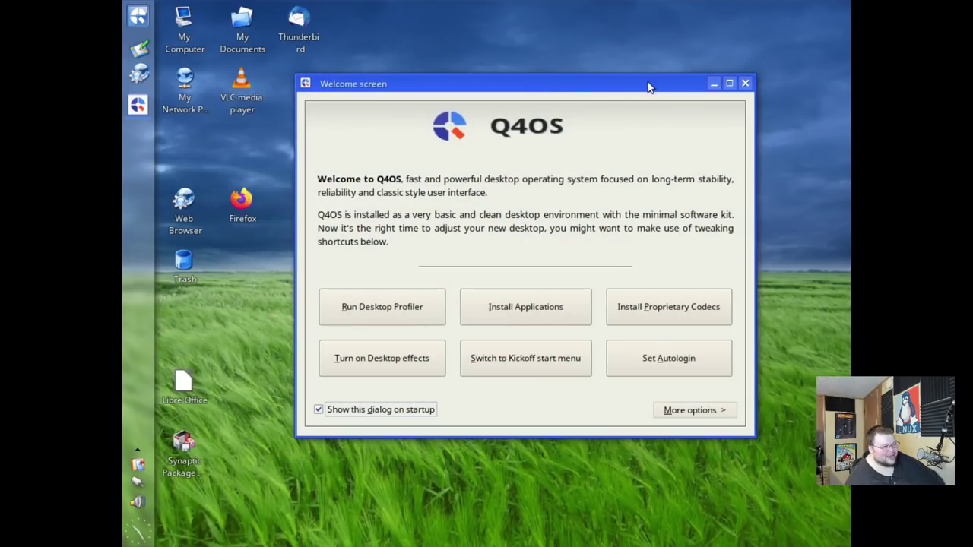
# - Close the Welcome screen and browse the launcher's System and Settings application categories
pyautogui.click(745, 84)
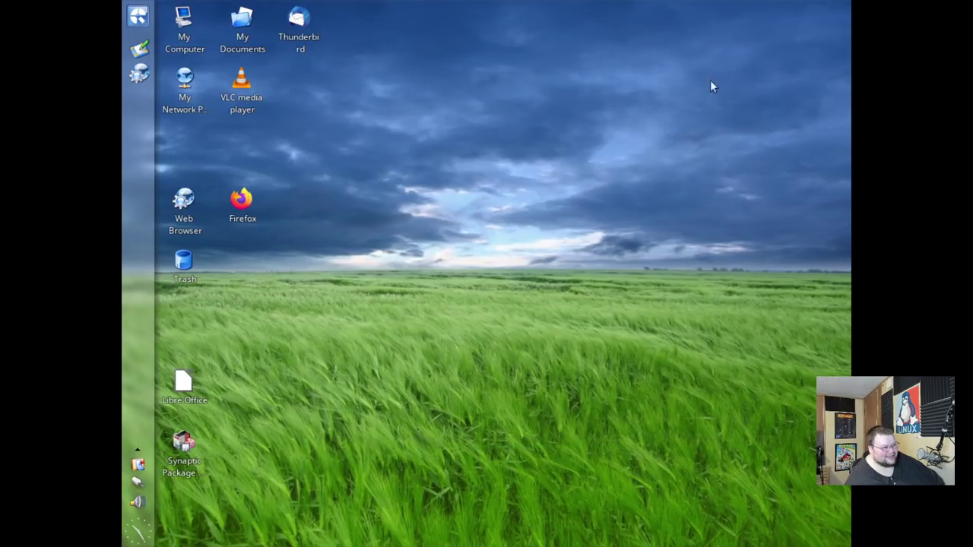
pyautogui.click(138, 19)
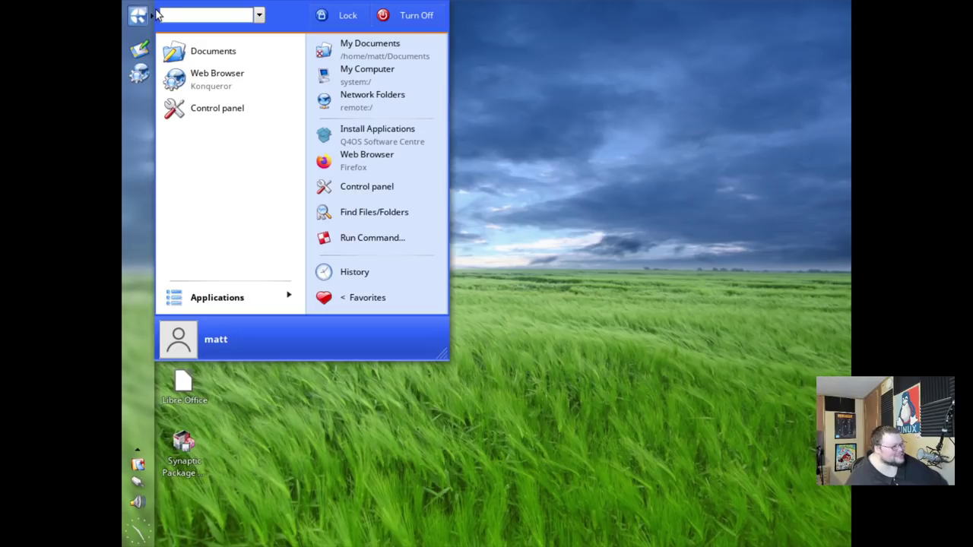
pyautogui.click(228, 297)
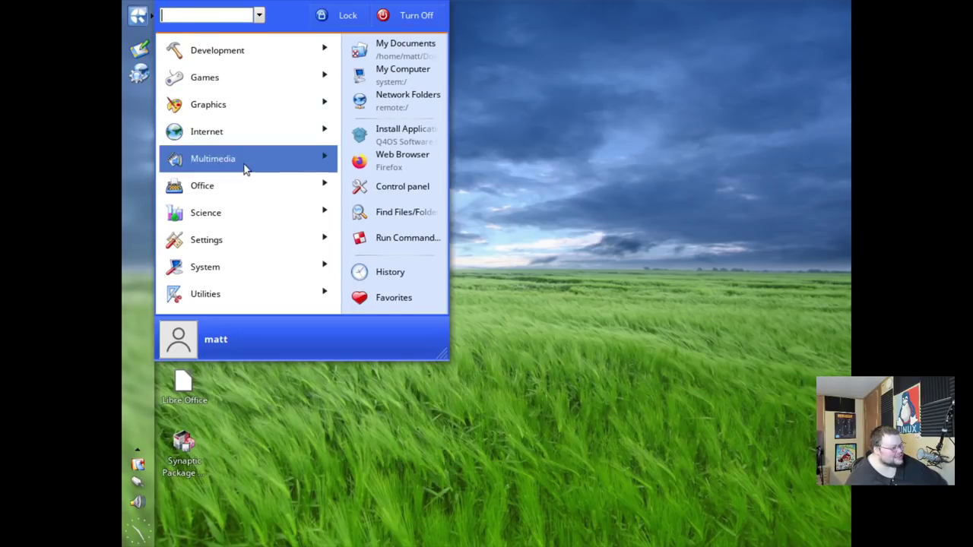
pyautogui.click(253, 272)
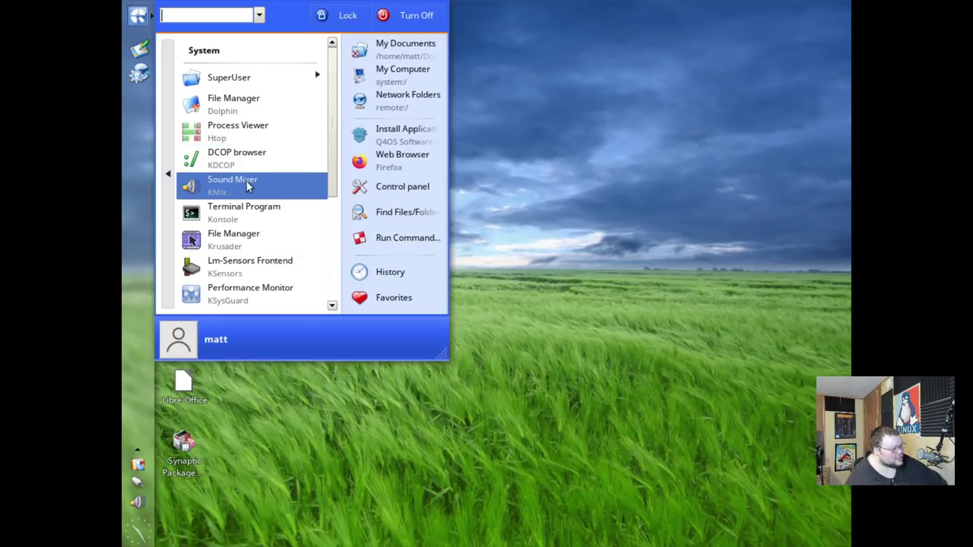
pyautogui.scroll(-1, 249, 228)
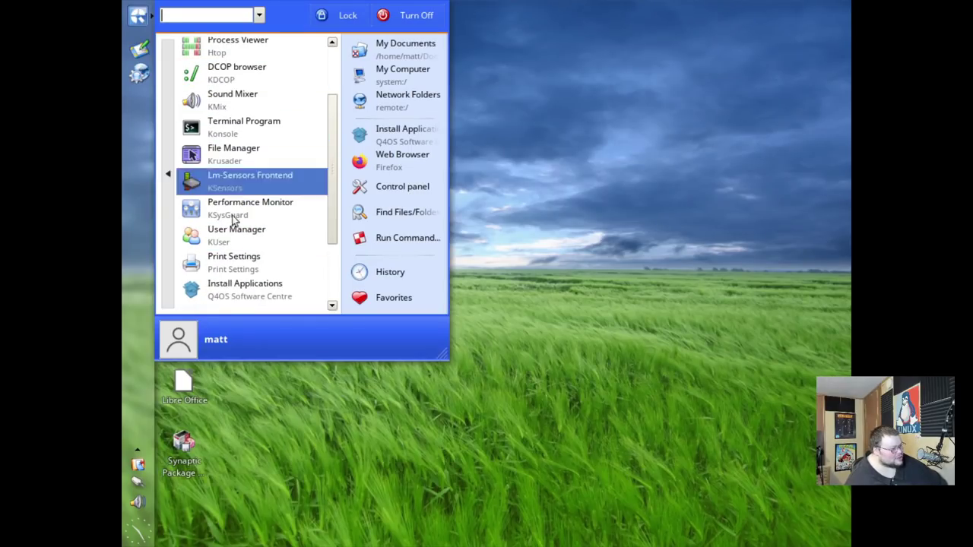
pyautogui.scroll(1, 220, 152)
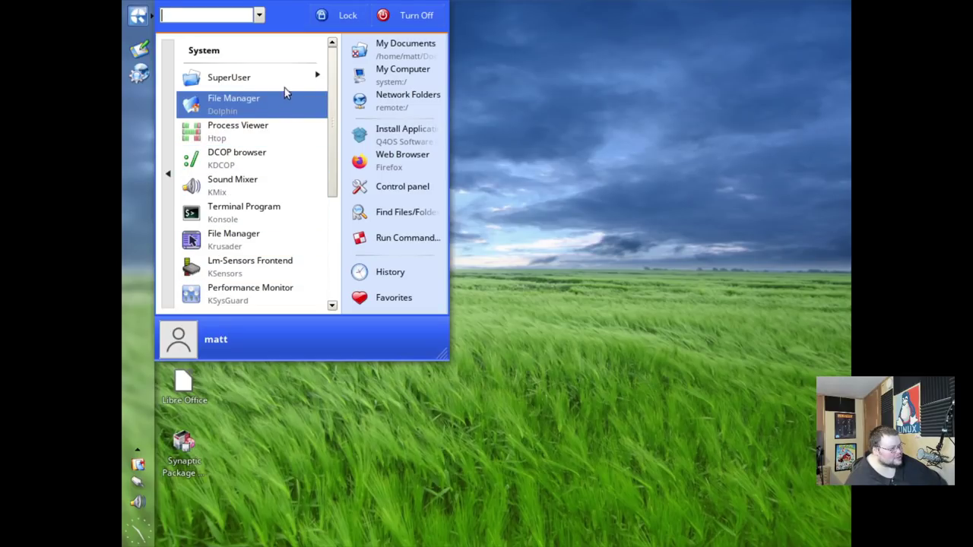
pyautogui.click(170, 177)
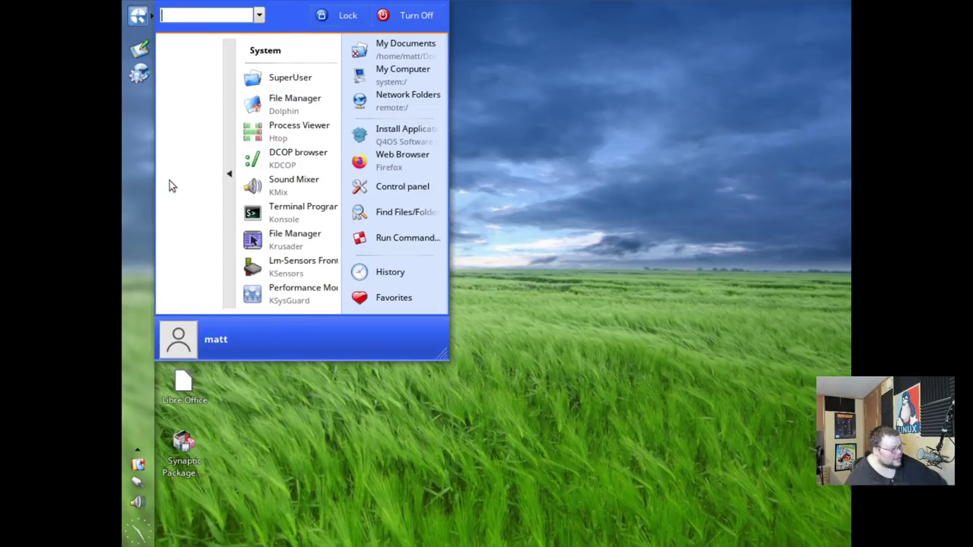
pyautogui.click(226, 249)
# - In Control panel > Monitor & Display, set resolution to 1920x1080 and keep it
pyautogui.click(236, 131)
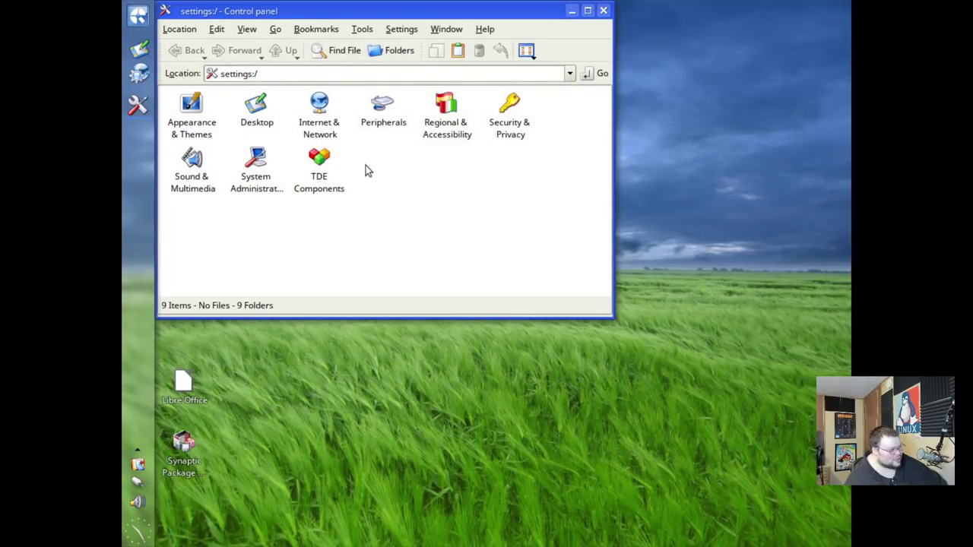
pyautogui.click(261, 160)
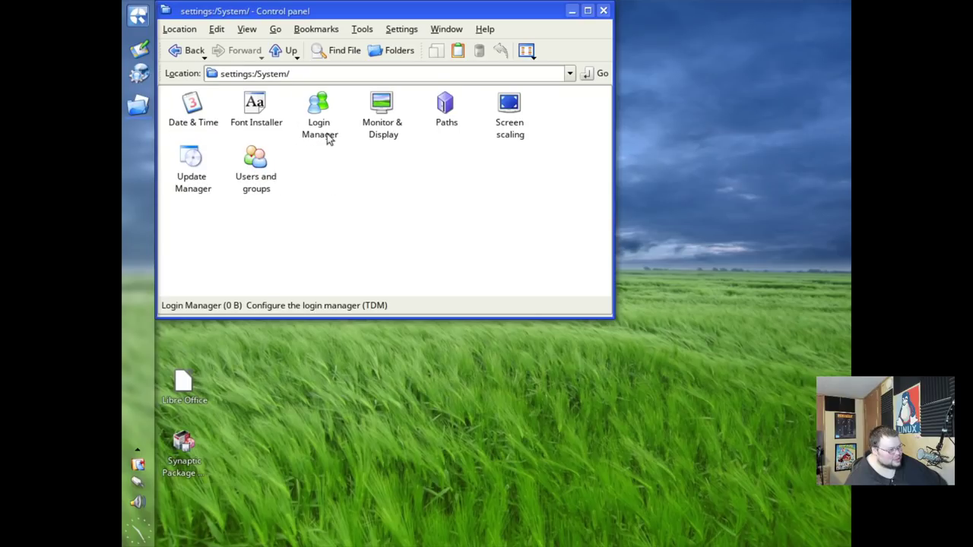
pyautogui.click(369, 114)
pyautogui.click(392, 87)
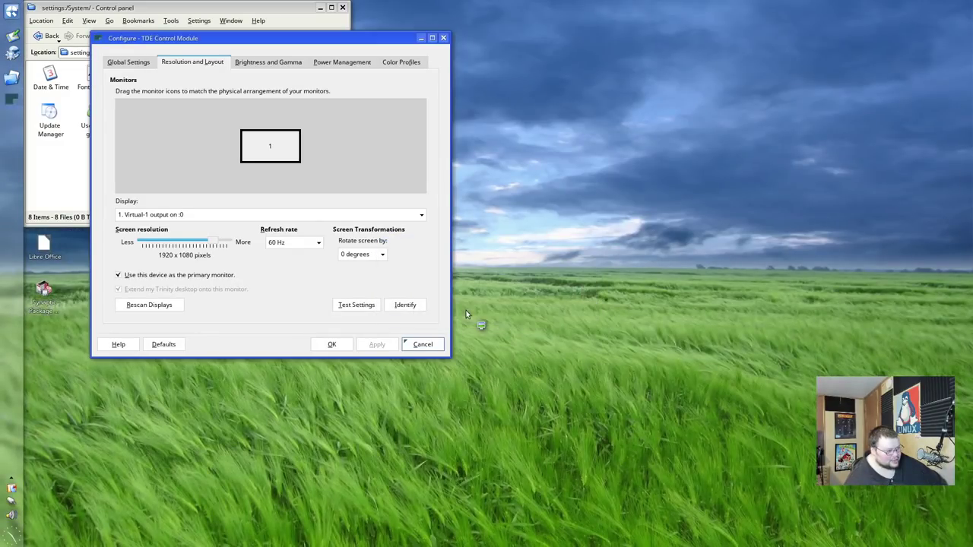
pyautogui.click(340, 346)
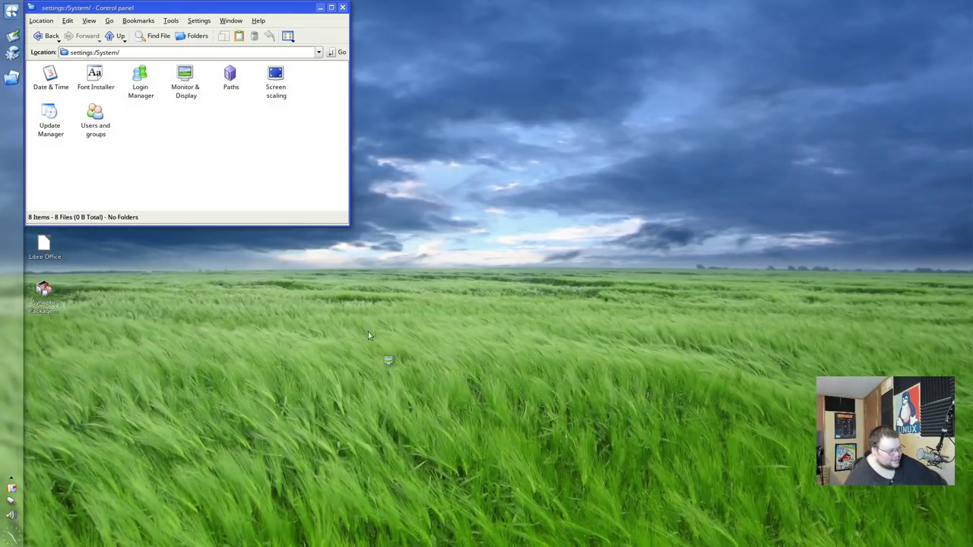
# - Close the Control panel and make the launcher menu slightly taller
pyautogui.moveTo(254, 10); pyautogui.dragTo(419, 92)
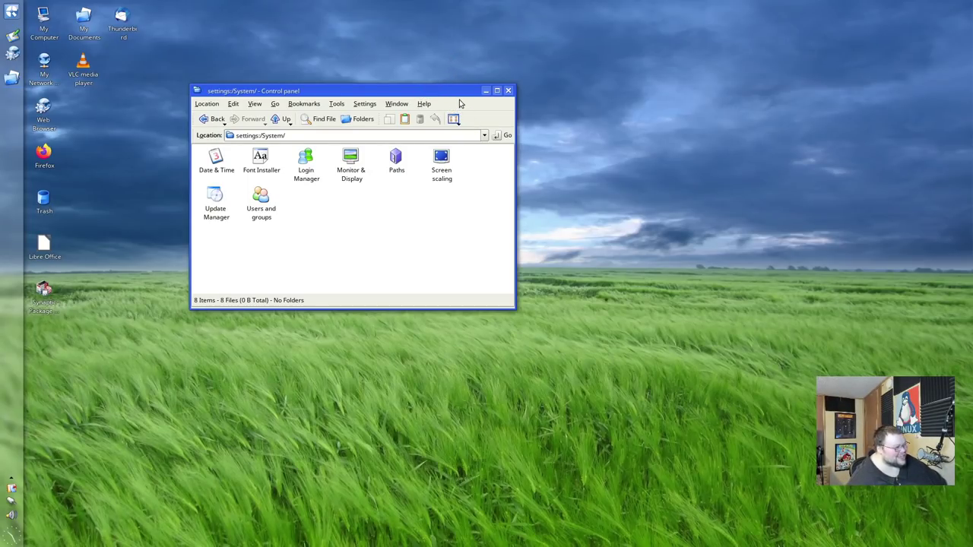
pyautogui.click(508, 90)
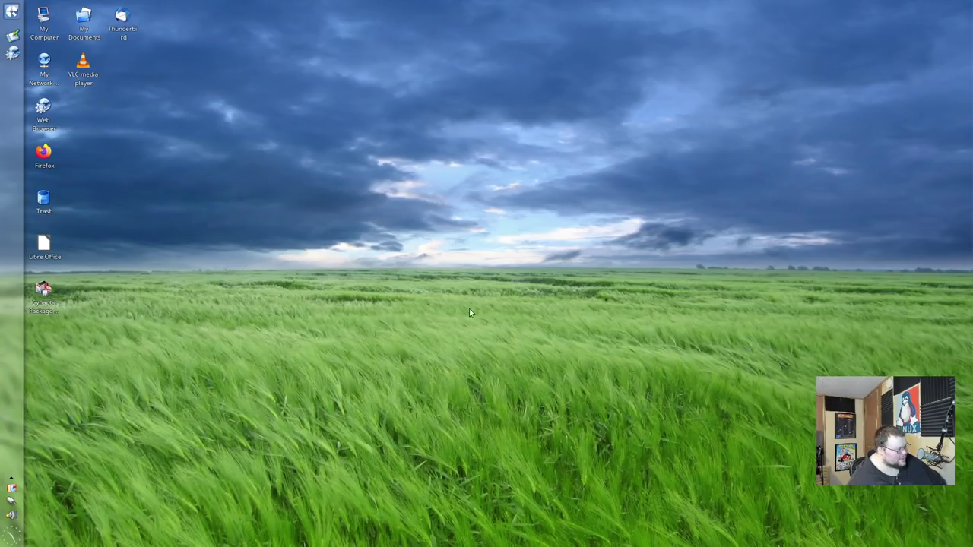
pyautogui.click(11, 13)
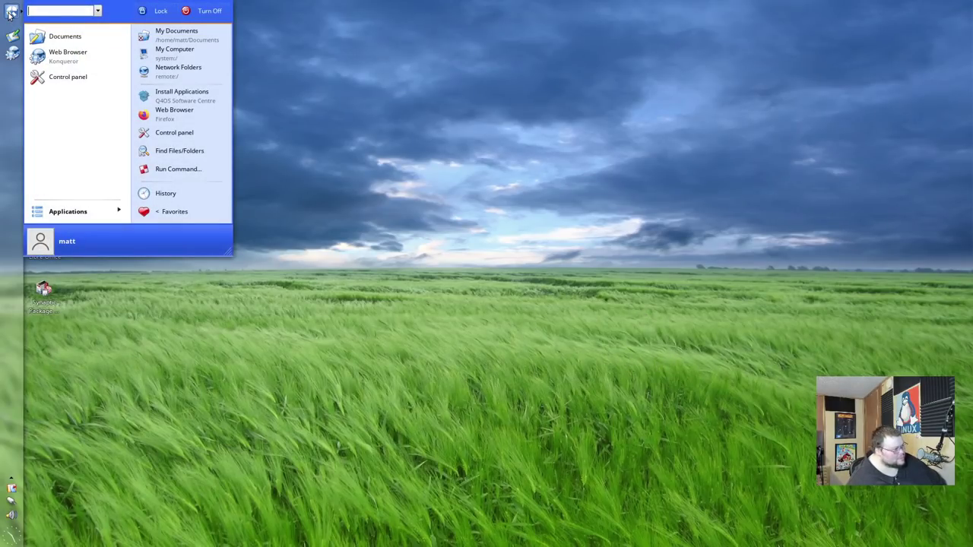
pyautogui.moveTo(228, 253); pyautogui.dragTo(284, 312)
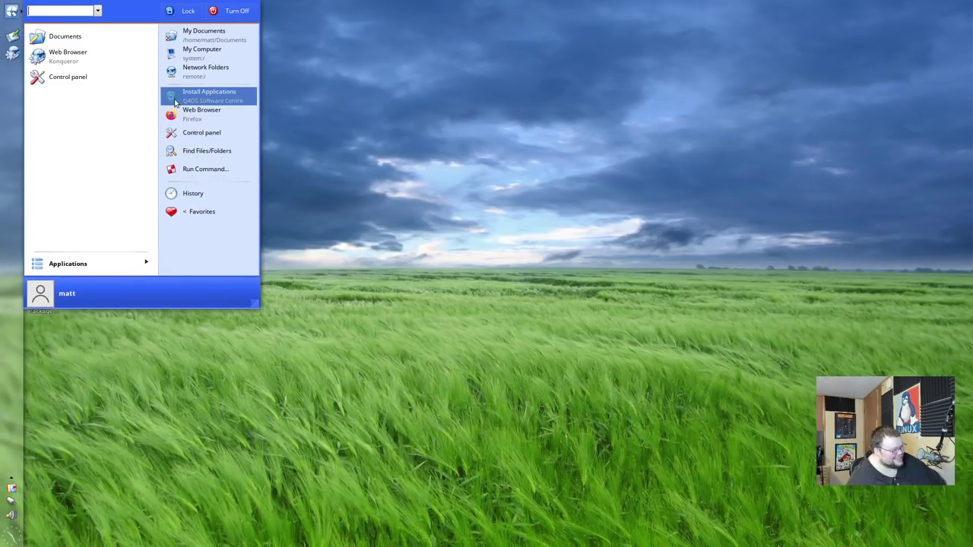
# - Launch Firefox and bring up its Settings page
pyautogui.click(209, 113)
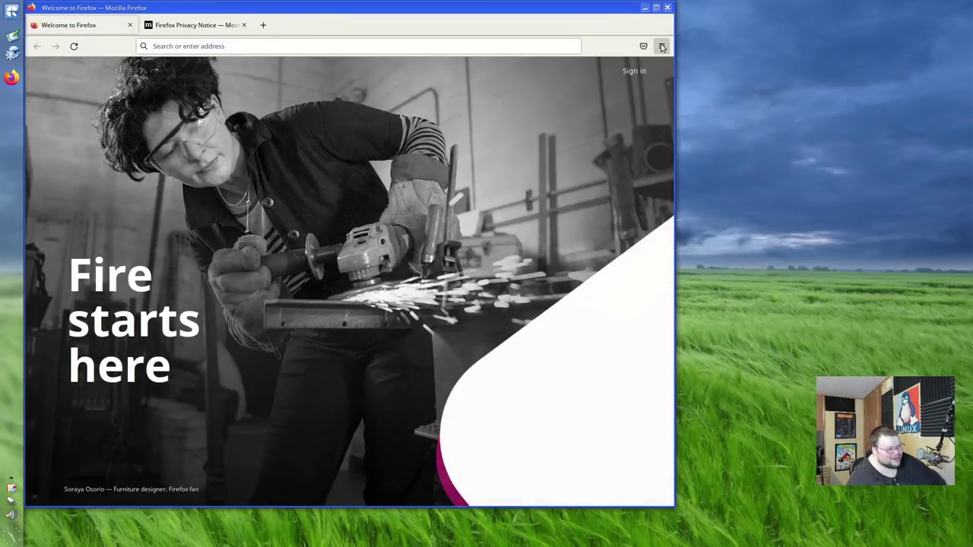
pyautogui.click(661, 47)
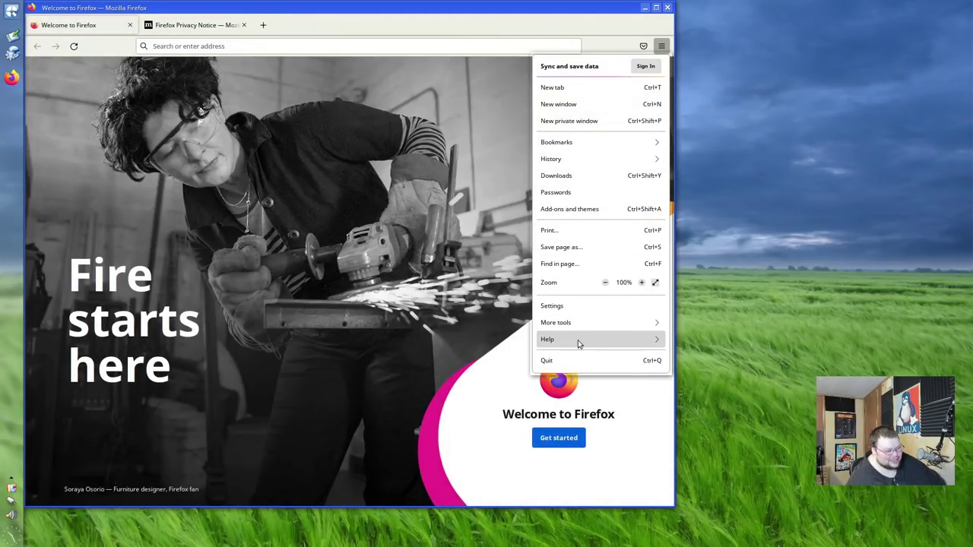
pyautogui.click(580, 307)
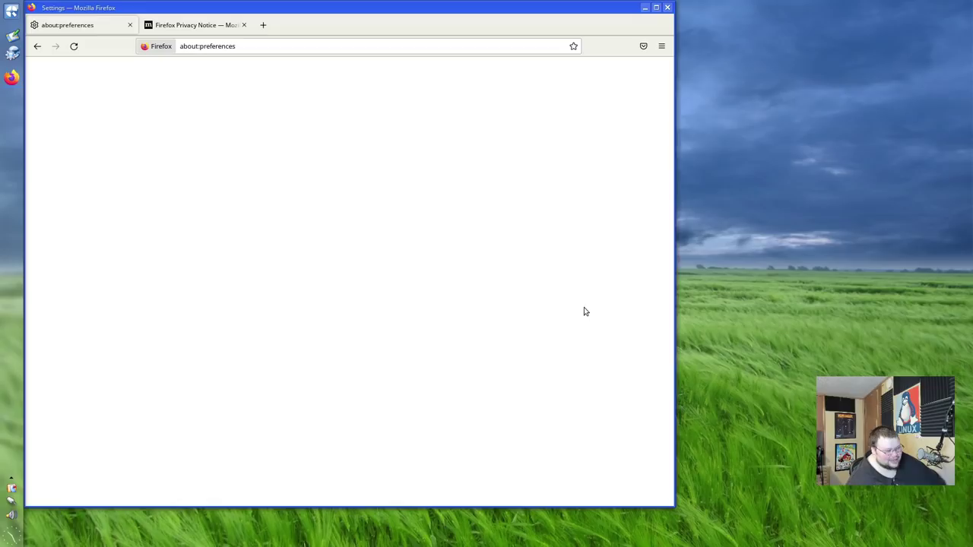
# - Check in About Firefox that the version is 98.0 (64-bit), then close the About window
pyautogui.click(661, 46)
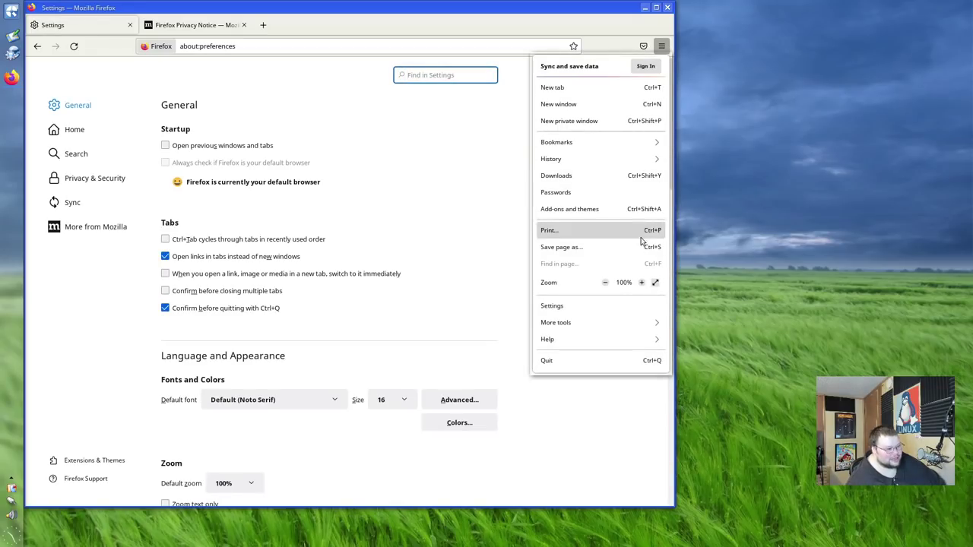
pyautogui.click(582, 339)
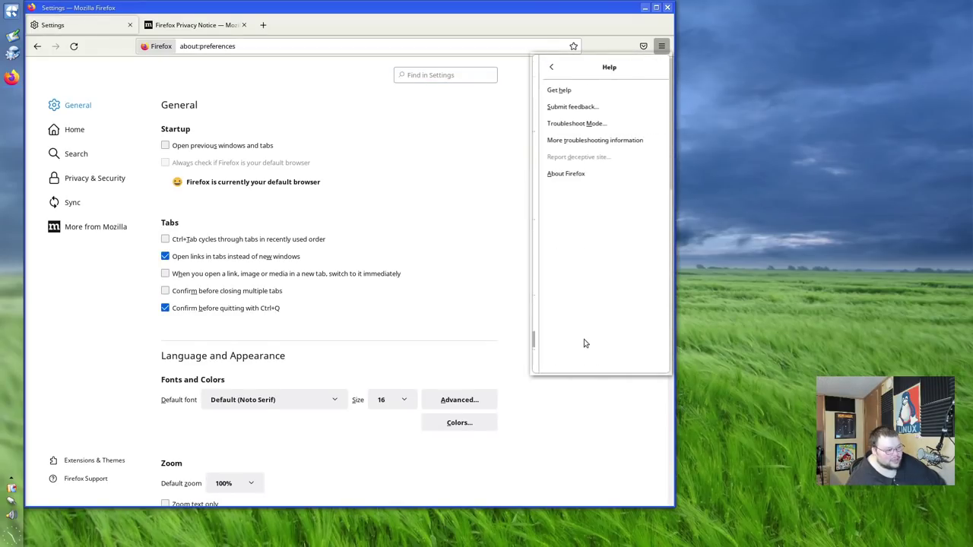
pyautogui.click(569, 175)
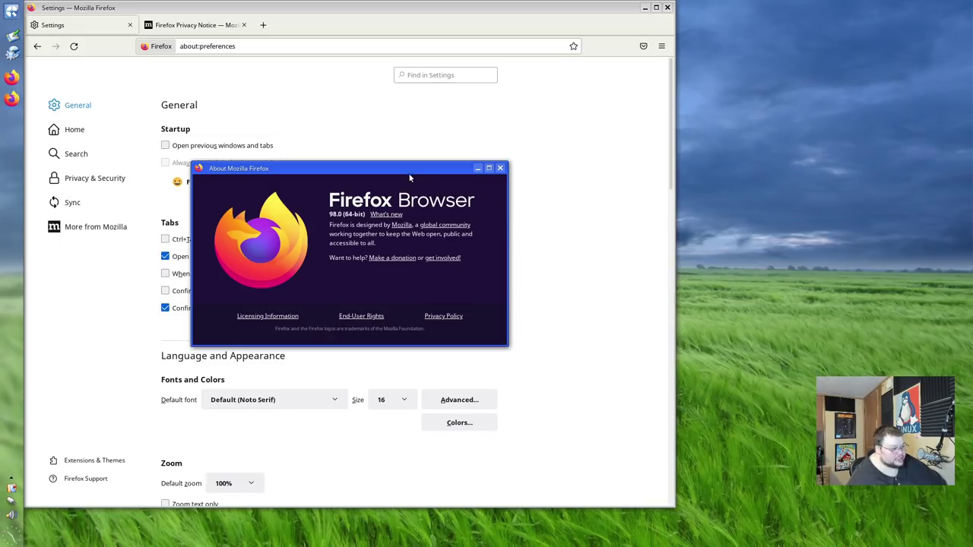
pyautogui.moveTo(409, 177); pyautogui.dragTo(510, 183)
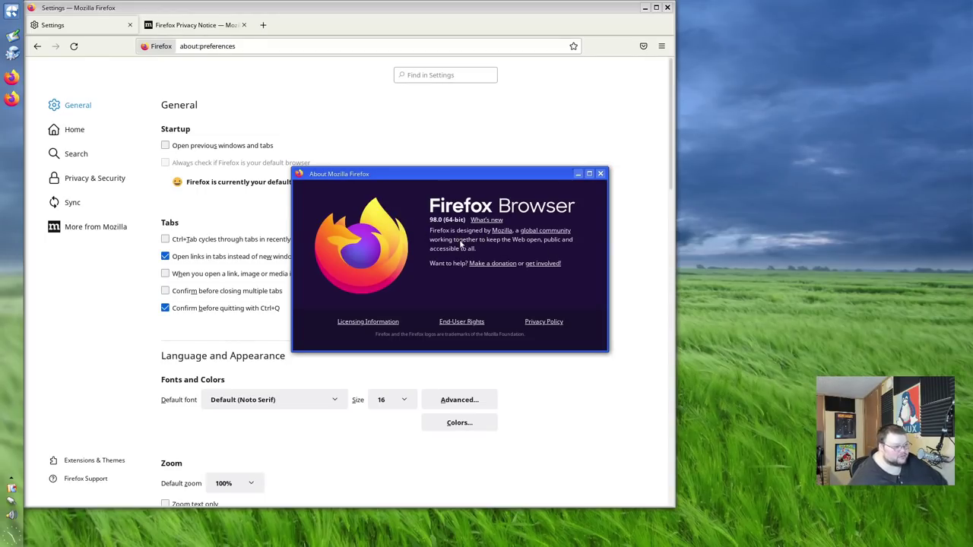
pyautogui.click(599, 173)
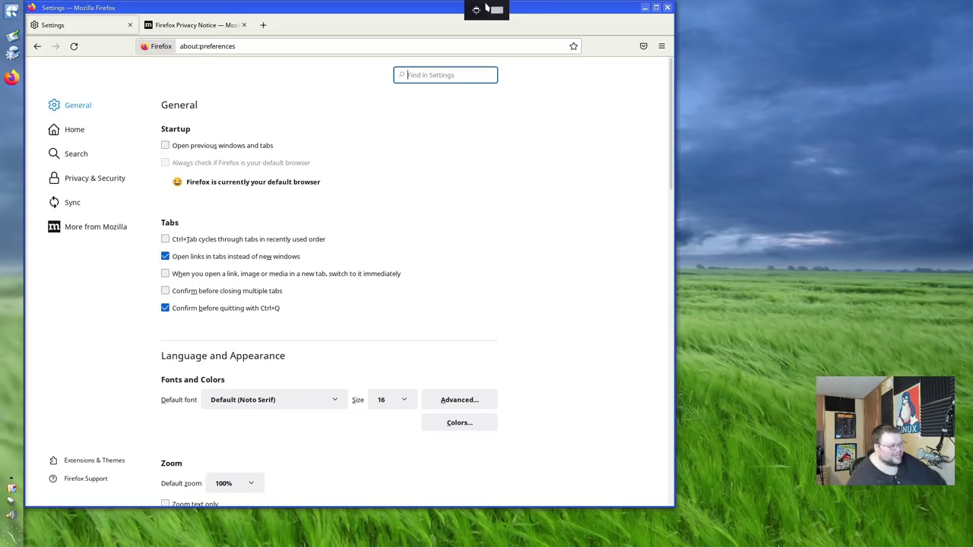
pyautogui.moveTo(557, 25); pyautogui.dragTo(651, 51)
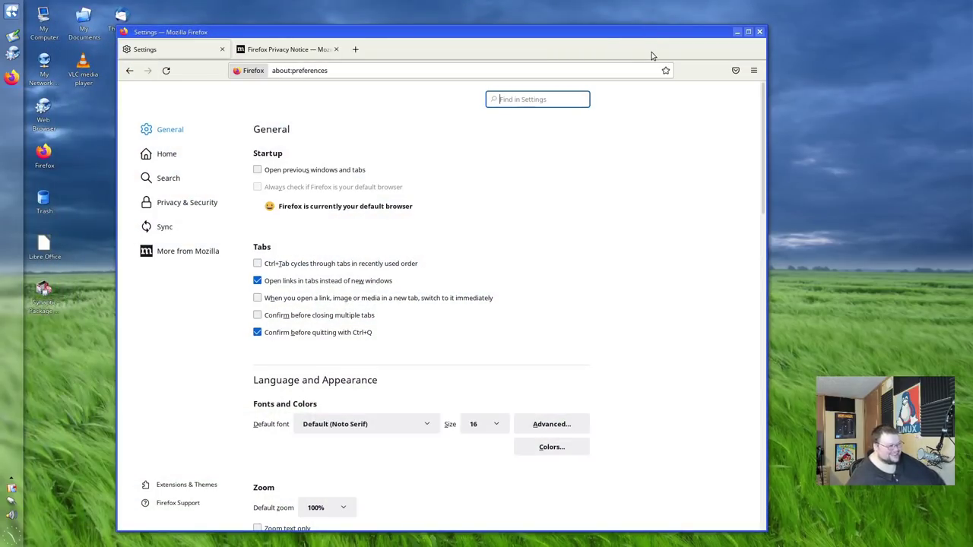
# - Close Firefox and clear the 'th' and 'chang' searches from the application launcher
pyautogui.click(758, 32)
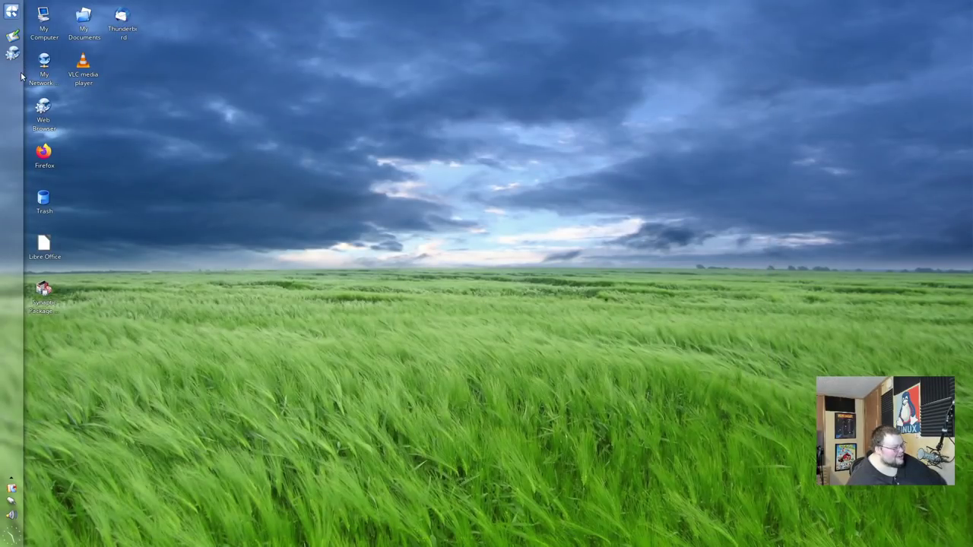
pyautogui.click(12, 13)
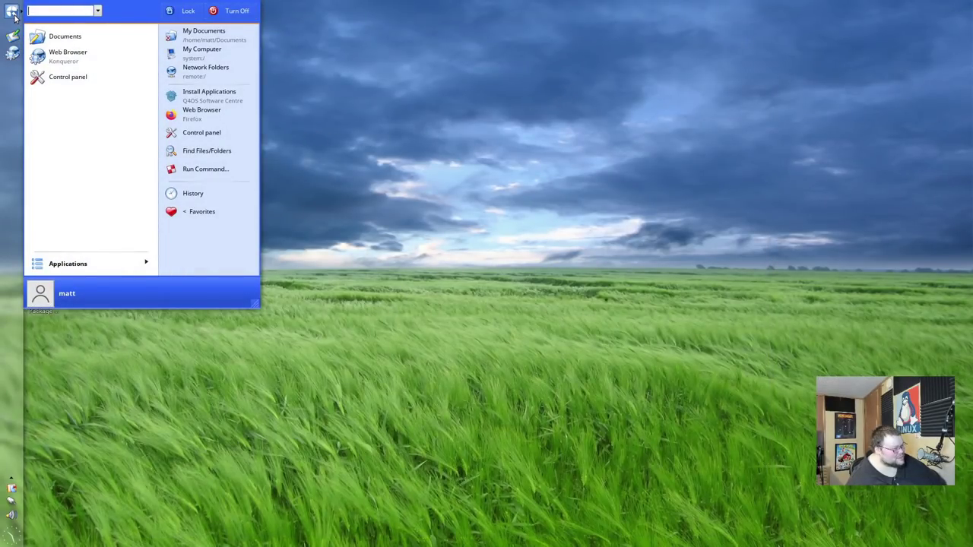
pyautogui.click(44, 11)
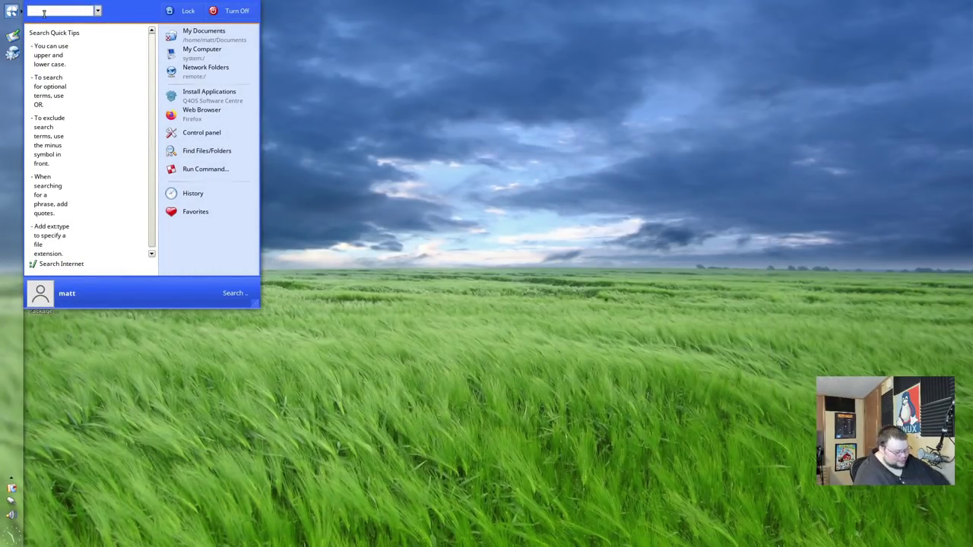
pyautogui.write('theme')
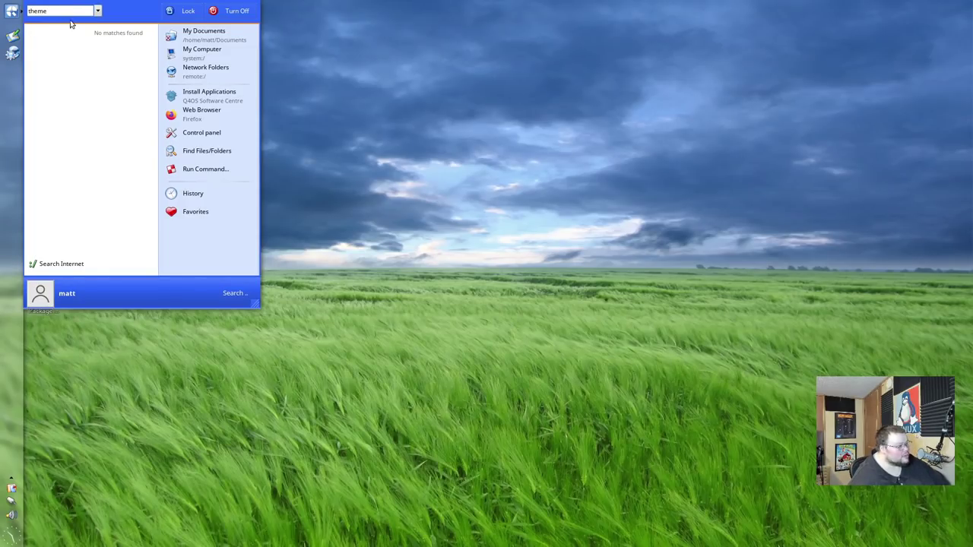
pyautogui.press('BackSpace')
pyautogui.press('BackSpace')
pyautogui.press('BackSpace')
pyautogui.press('BackSpace')
pyautogui.write('chang')
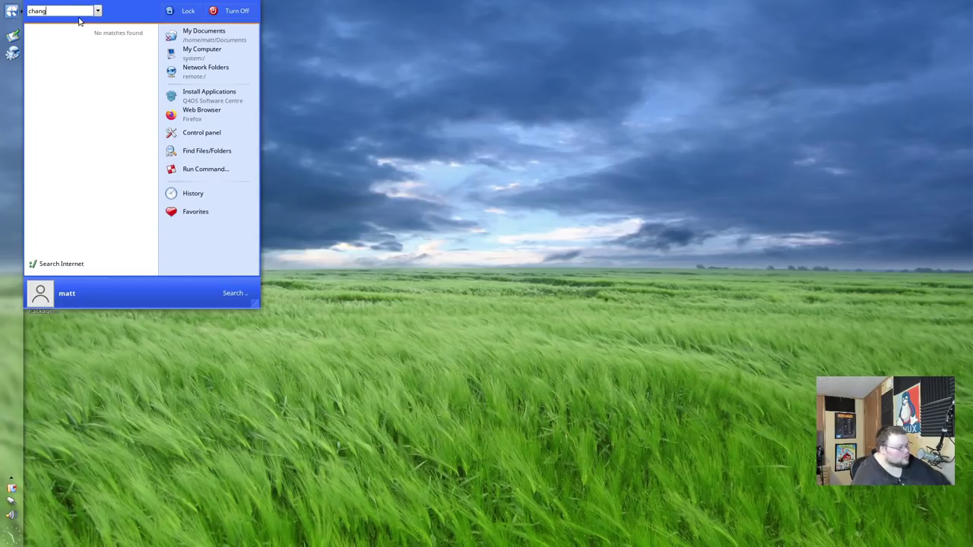
pyautogui.press('BackSpace')
# - Launch the Look Switcher from the launcher's Settings category
pyautogui.click(76, 262)
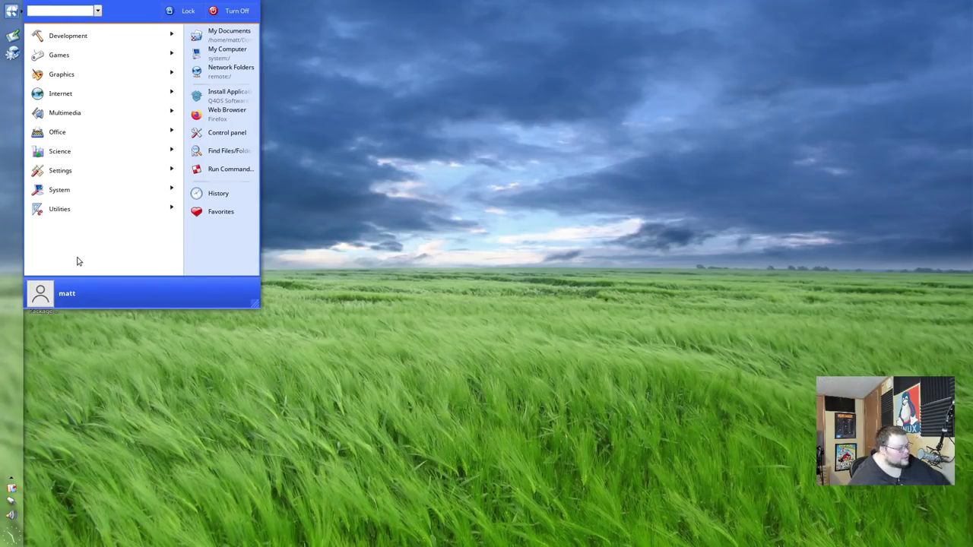
pyautogui.click(83, 191)
pyautogui.click(32, 150)
pyautogui.click(82, 170)
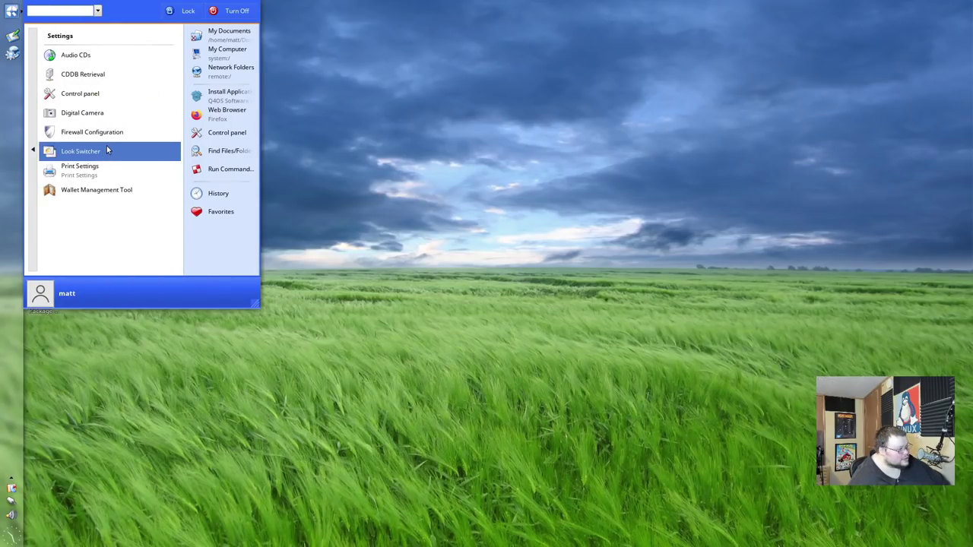
pyautogui.click(106, 151)
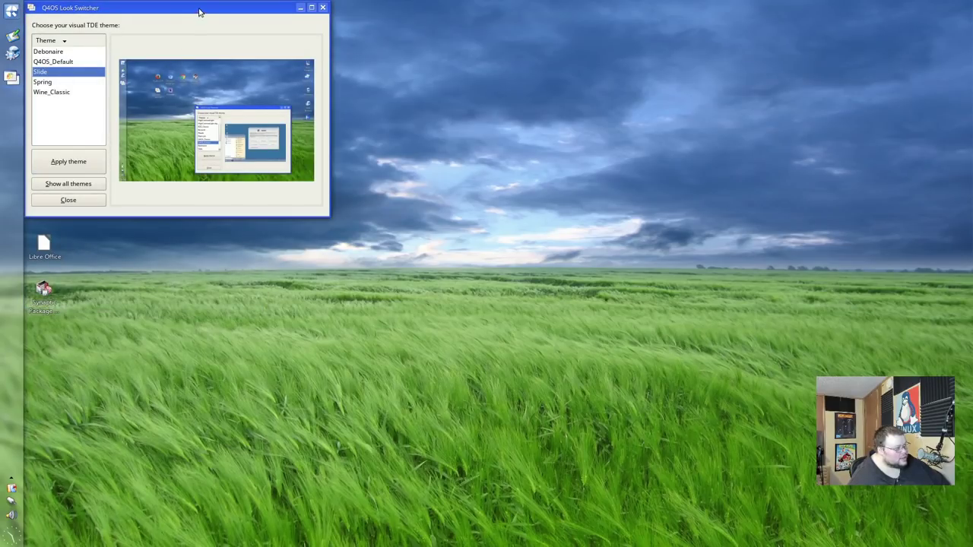
# - Centre the Look Switcher, preview Spring and Wine_Classic, then choose Show all themes
pyautogui.moveTo(200, 8); pyautogui.dragTo(469, 112)
pyautogui.click(324, 187)
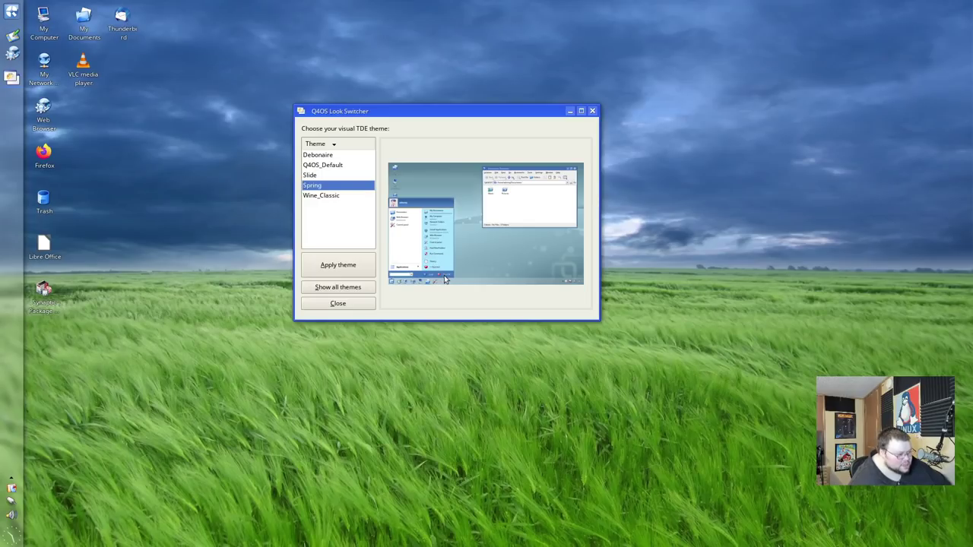
pyautogui.click(326, 197)
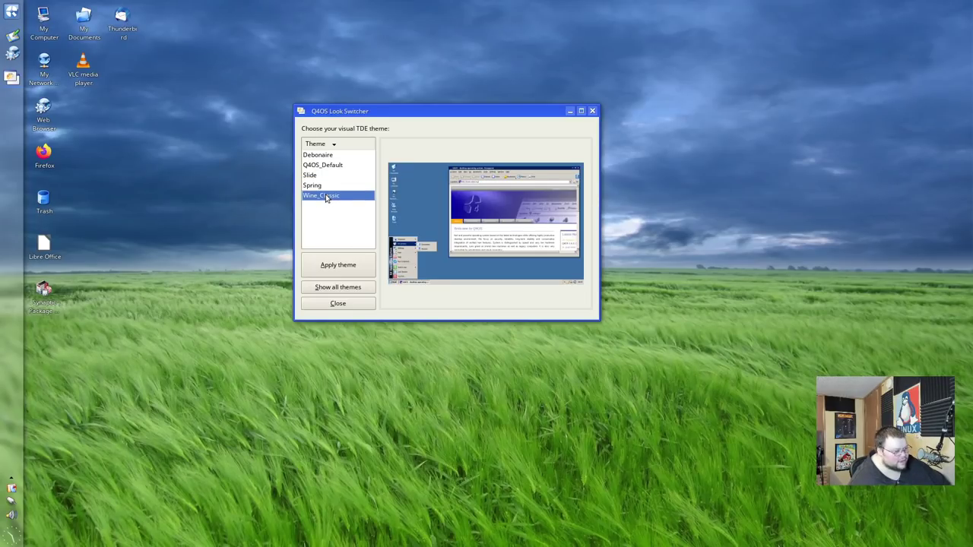
pyautogui.moveTo(472, 215)
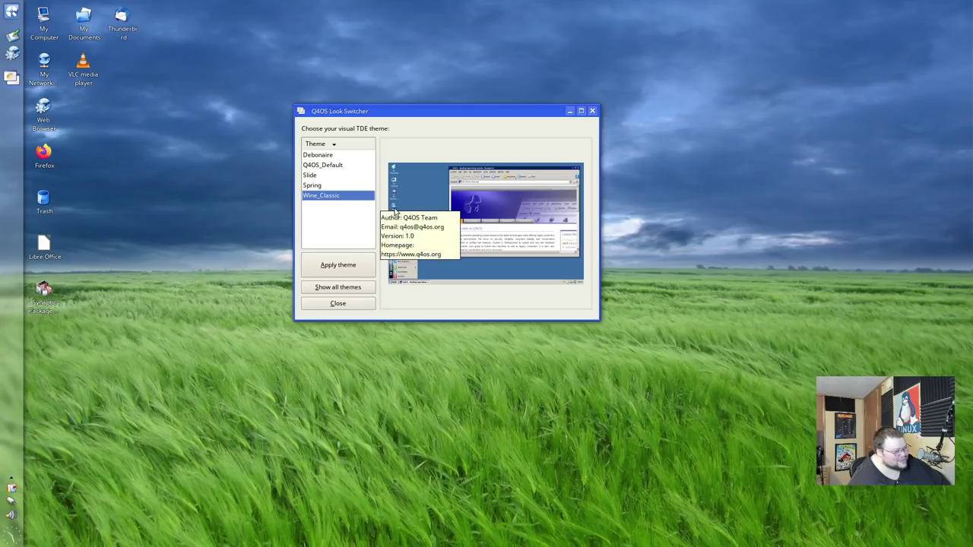
pyautogui.click(351, 288)
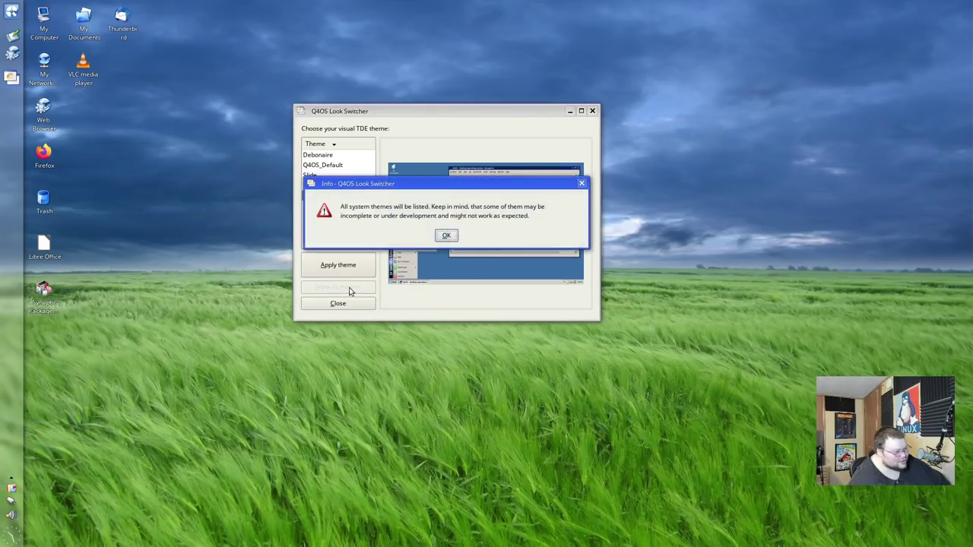
# - Dismiss the incomplete-themes notice and preview KDE_Classic, Keramik, Plastik and Platinum
pyautogui.click(447, 236)
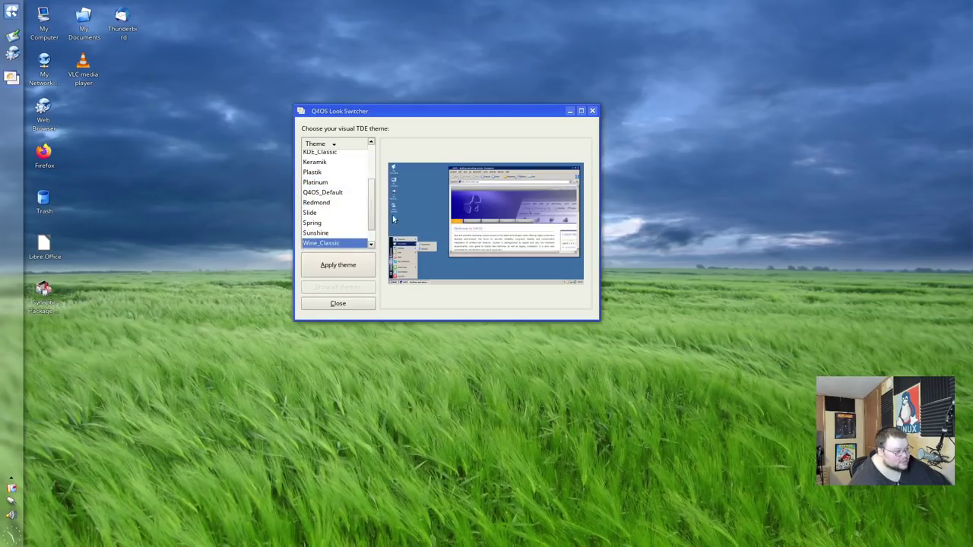
pyautogui.moveTo(368, 207); pyautogui.dragTo(372, 159)
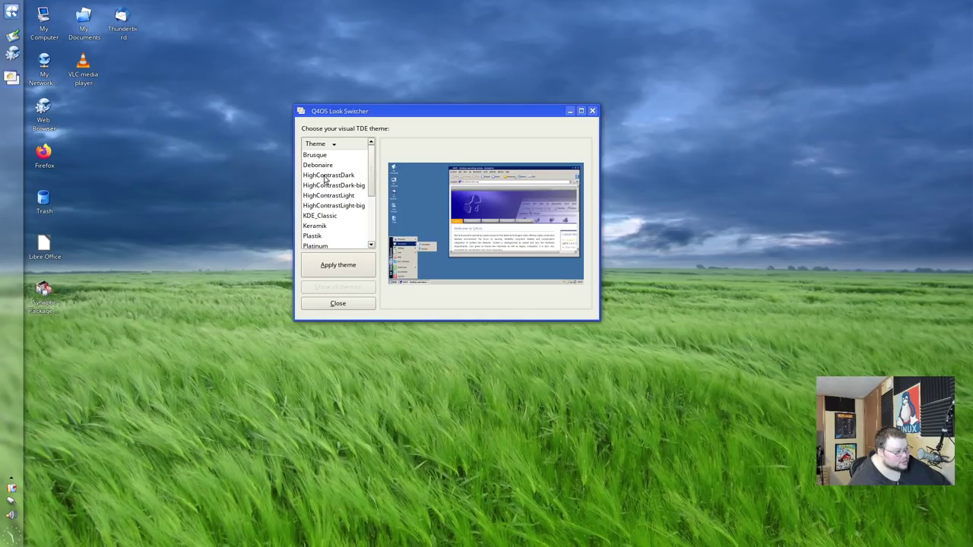
pyautogui.click(330, 218)
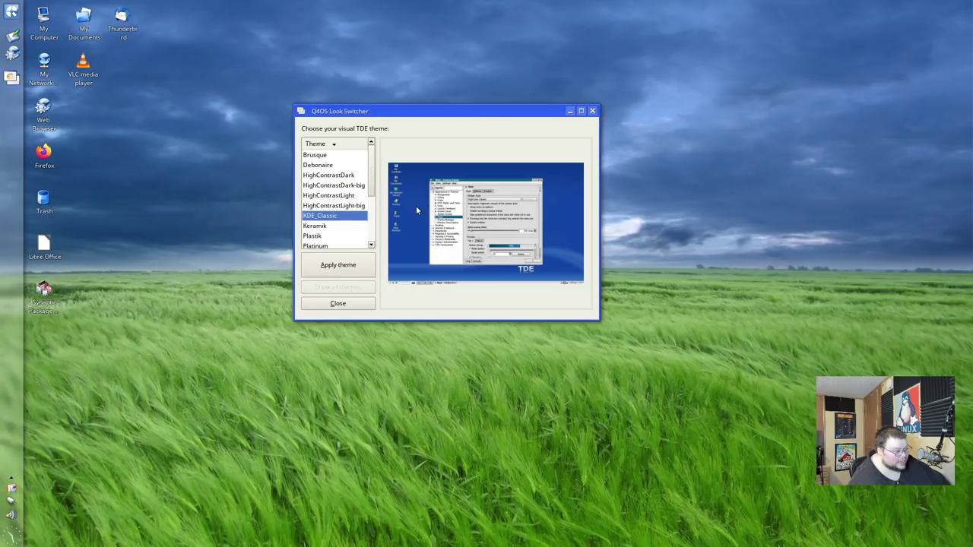
pyautogui.moveTo(372, 187); pyautogui.dragTo(373, 202)
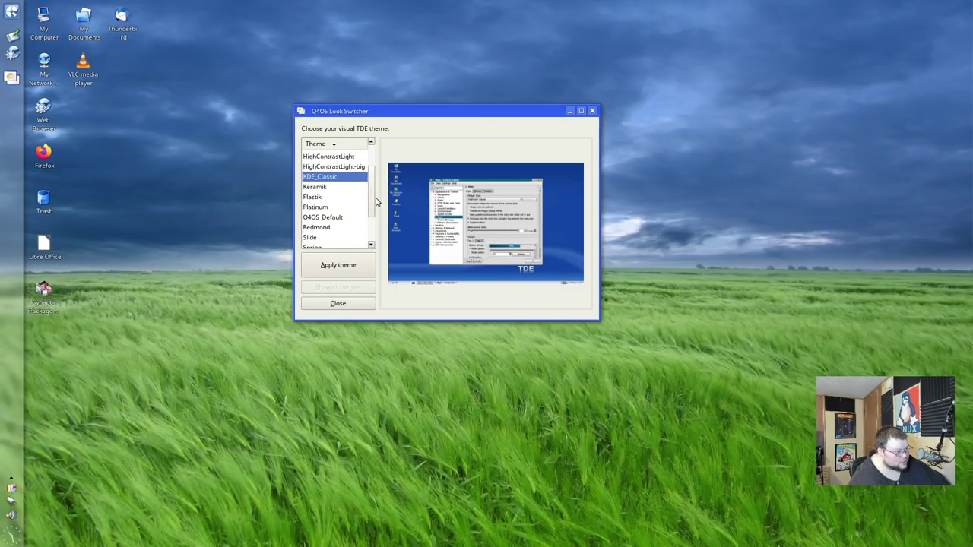
pyautogui.click(326, 188)
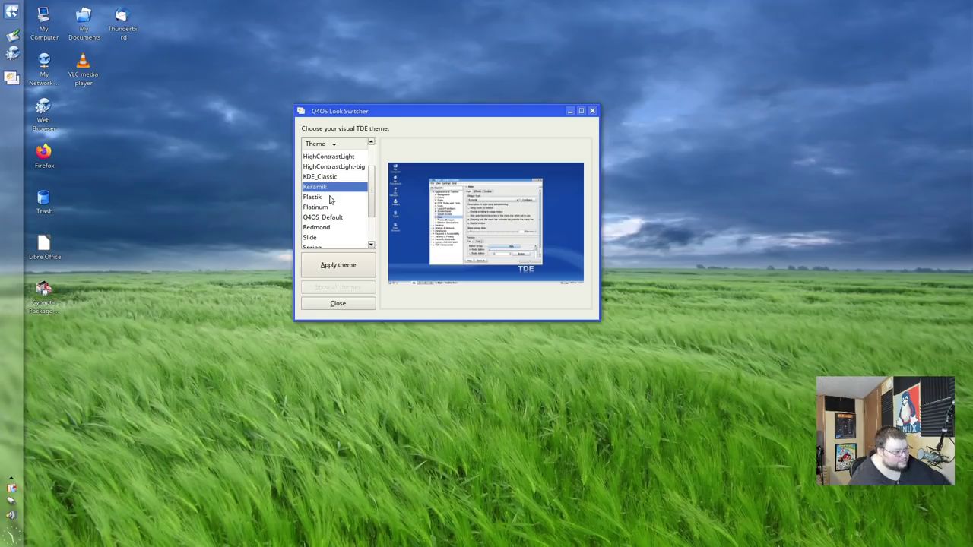
pyautogui.click(327, 197)
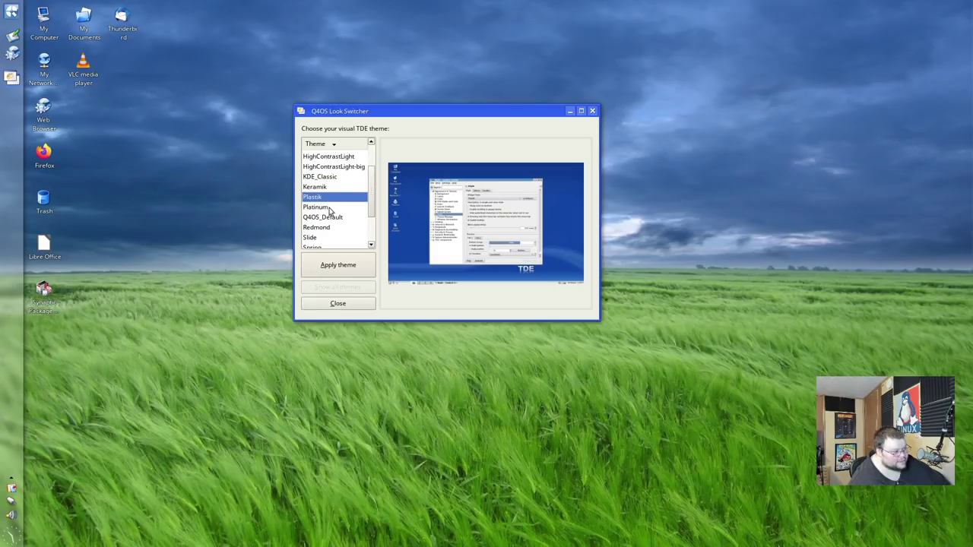
pyautogui.click(330, 209)
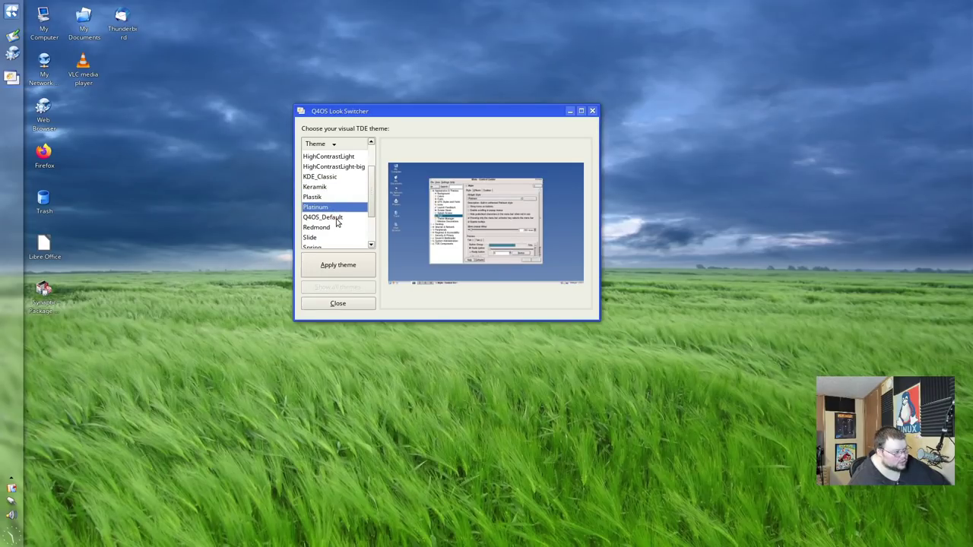
# - Preview the Redmond, Q4OS_Default, Debonaire and Wine_Classic themes
pyautogui.click(330, 231)
pyautogui.click(342, 220)
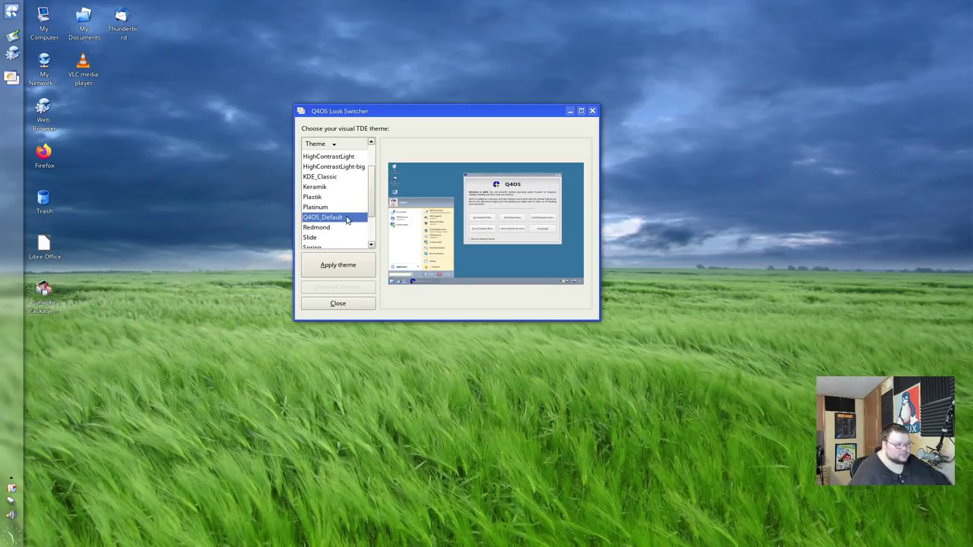
pyautogui.scroll(2, 346, 221)
pyautogui.click(317, 167)
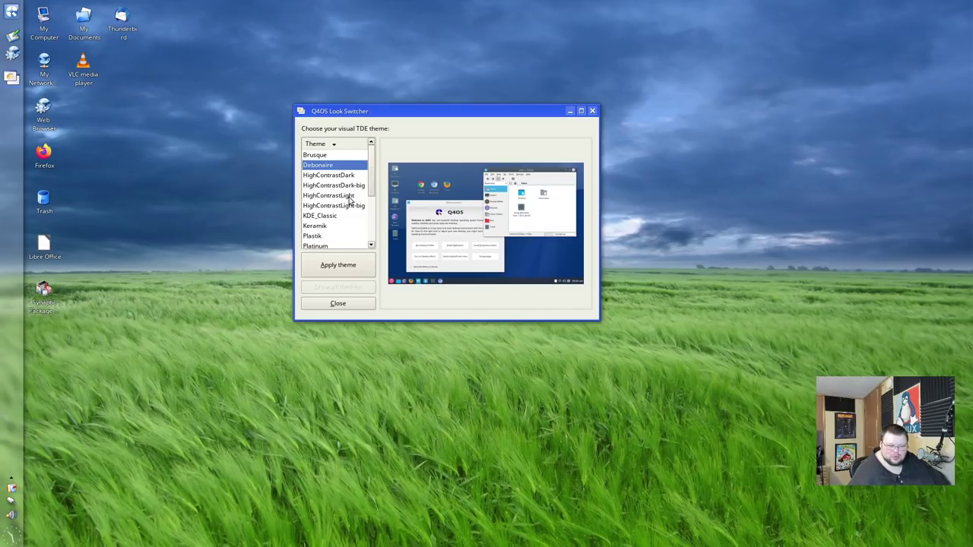
pyautogui.scroll(-3, 345, 217)
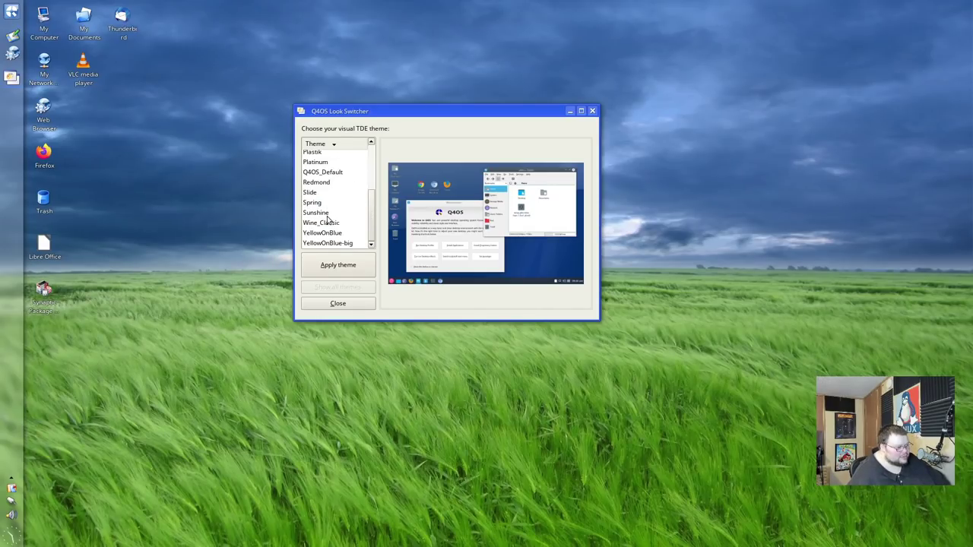
pyautogui.click(321, 223)
# - Preview YellowOnBlue, Sunshine and Spring, then close the Look Switcher without applying a theme
pyautogui.click(325, 233)
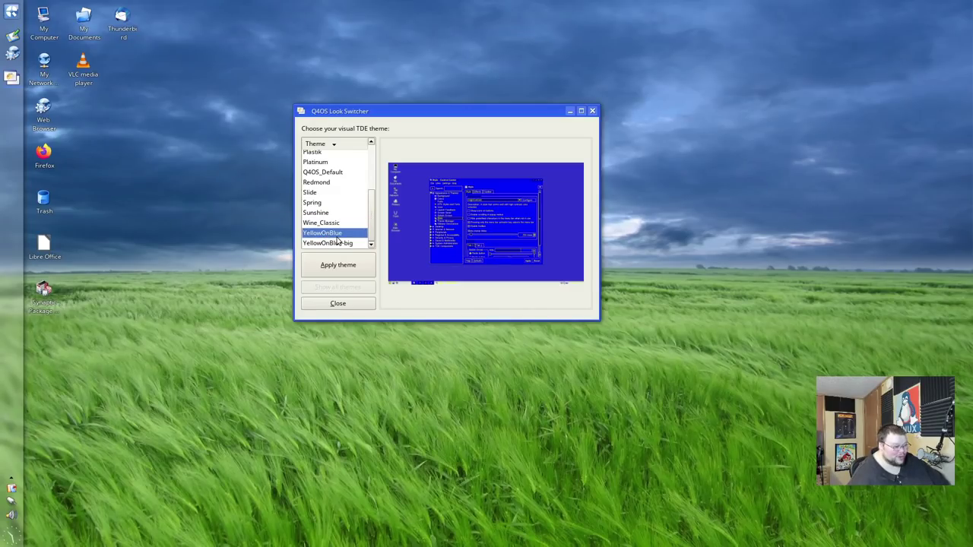
pyautogui.click(327, 212)
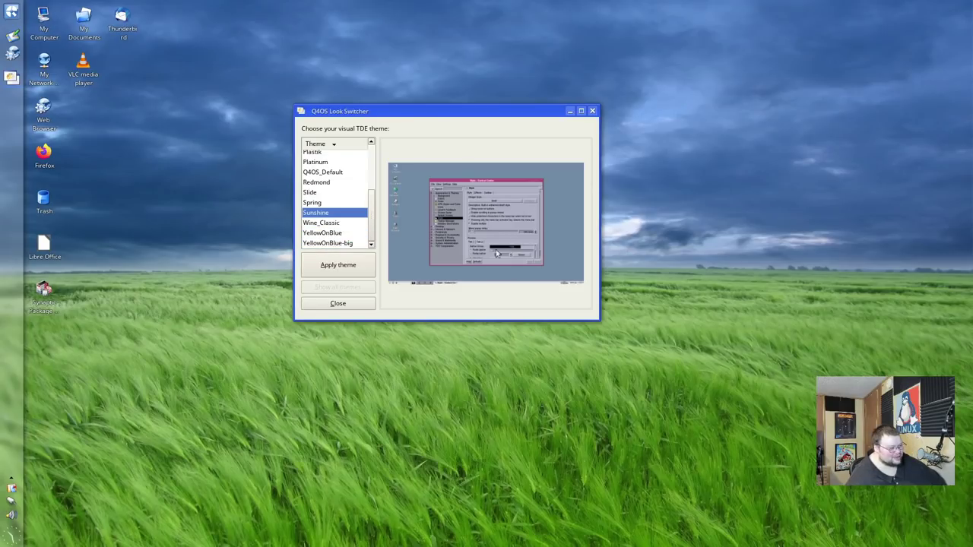
pyautogui.click(319, 201)
pyautogui.click(321, 213)
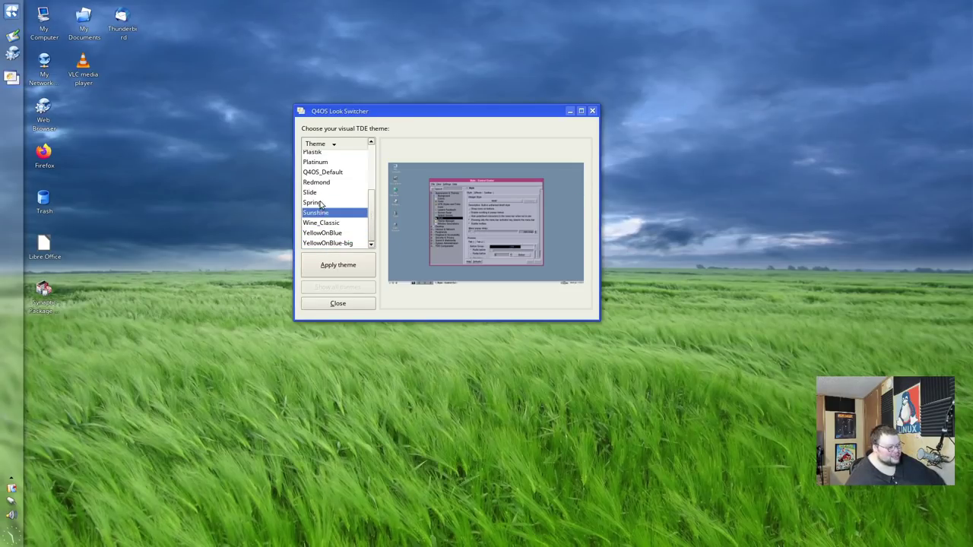
pyautogui.click(593, 111)
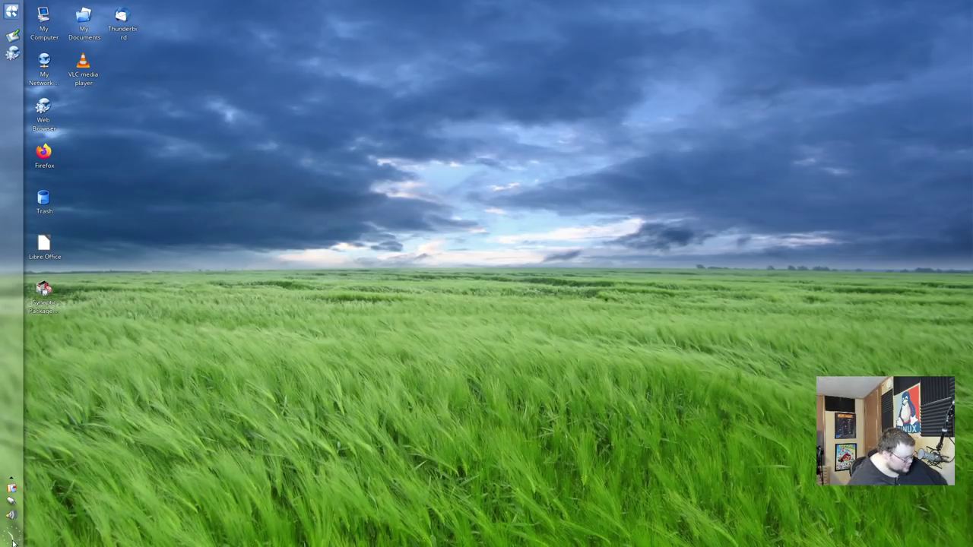
pyautogui.moveTo(5, 538)
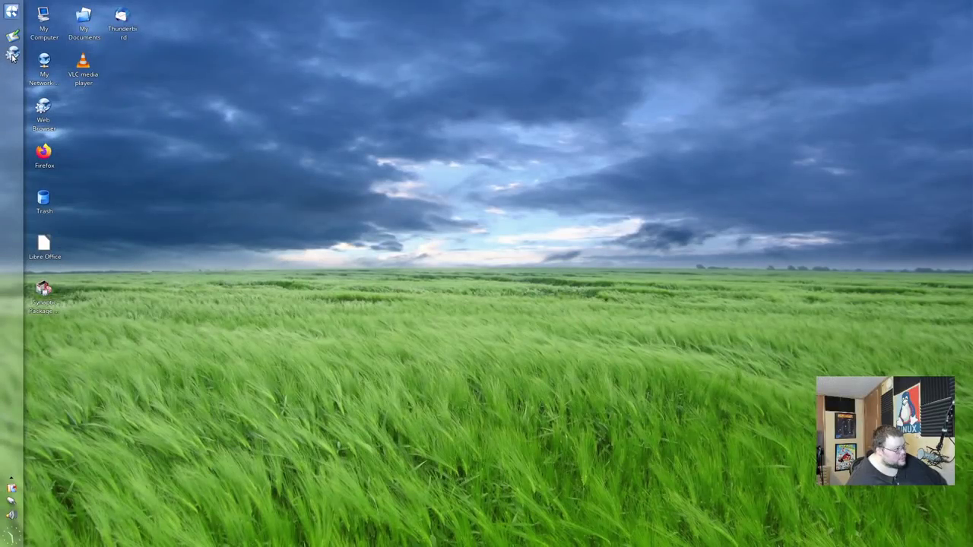
pyautogui.click(11, 11)
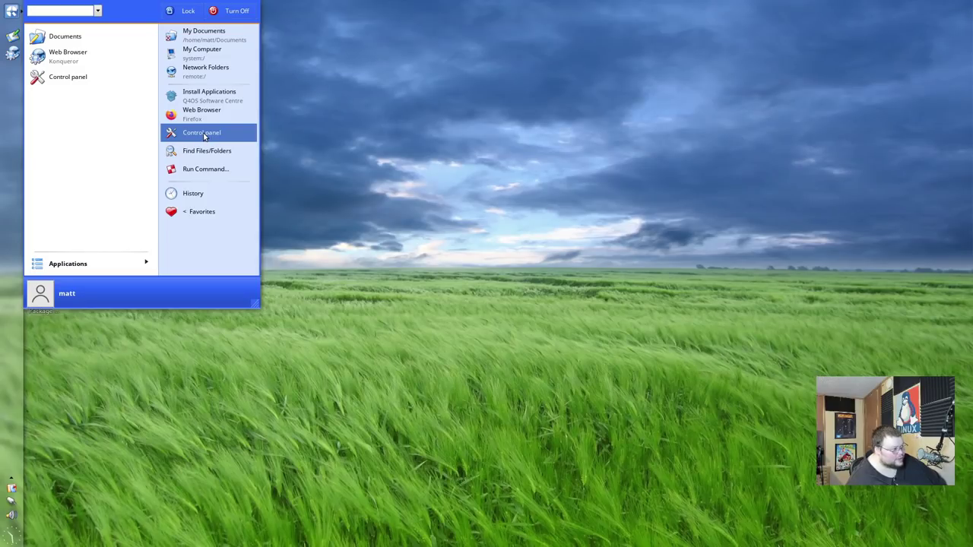
pyautogui.click(389, 120)
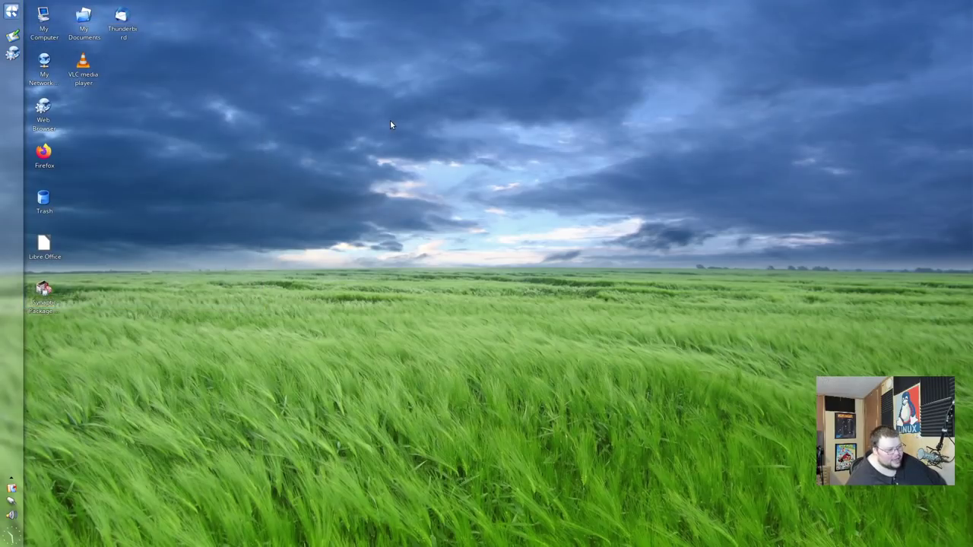